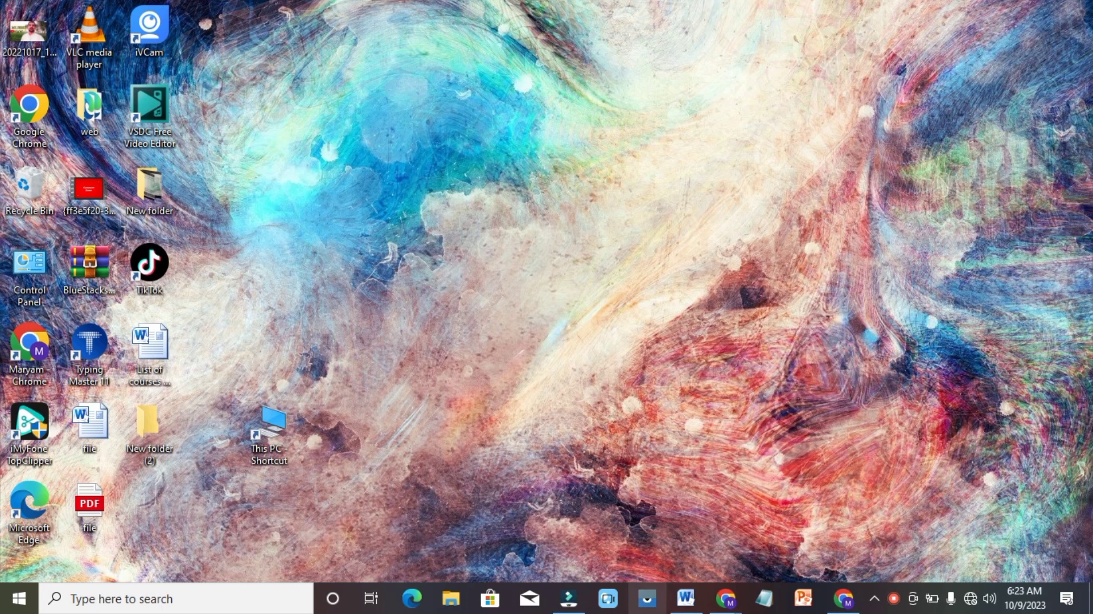
- Restore the blank Document1 Word window from the taskbar
click(692, 598)
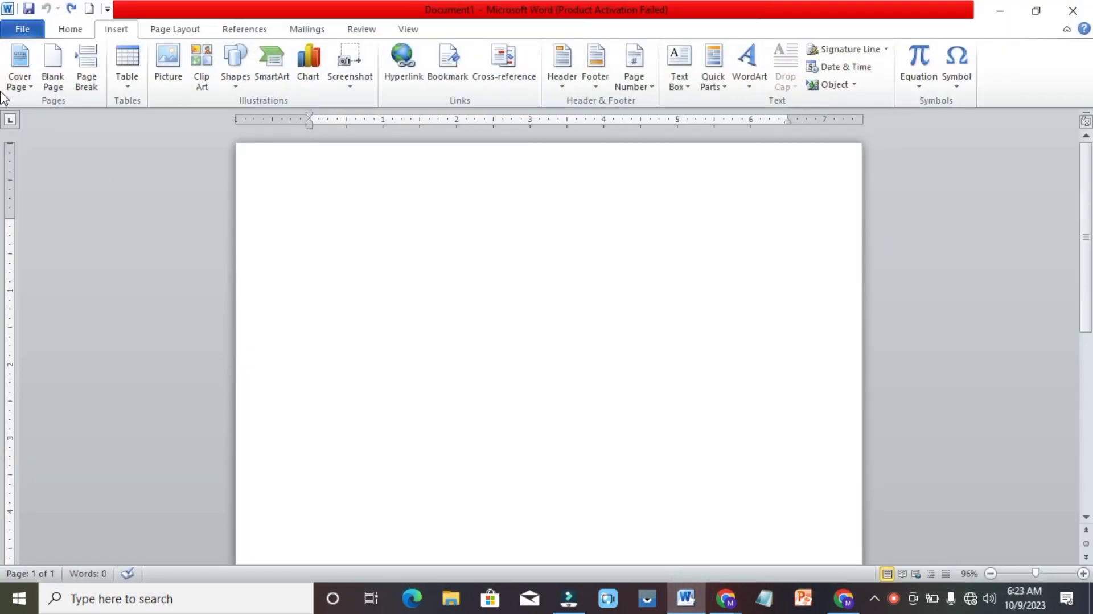
click(116, 29)
click(565, 90)
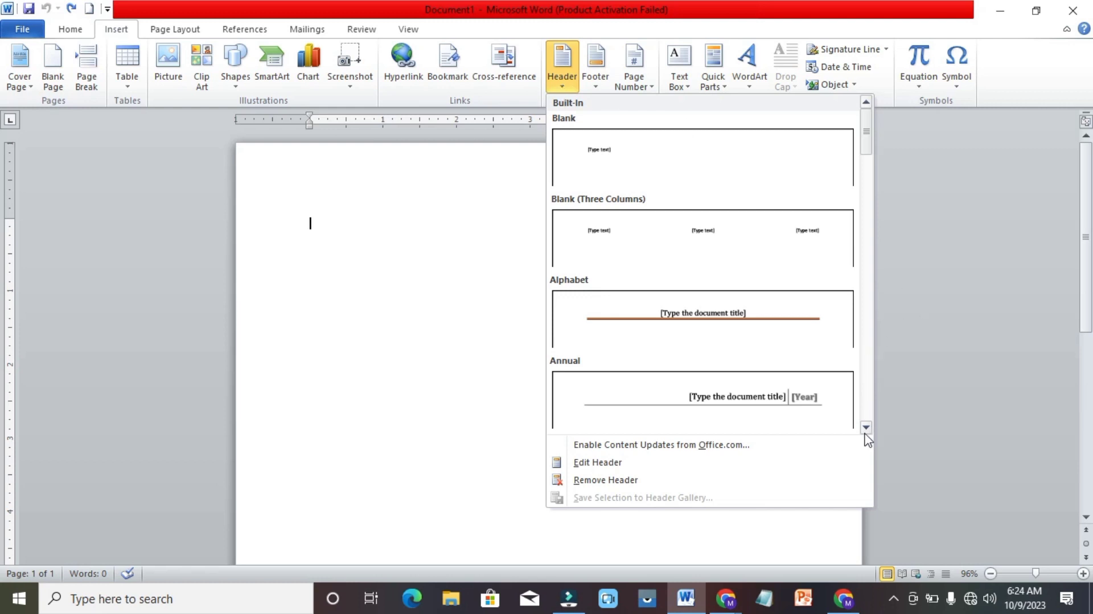
drag(866, 434, 865, 434)
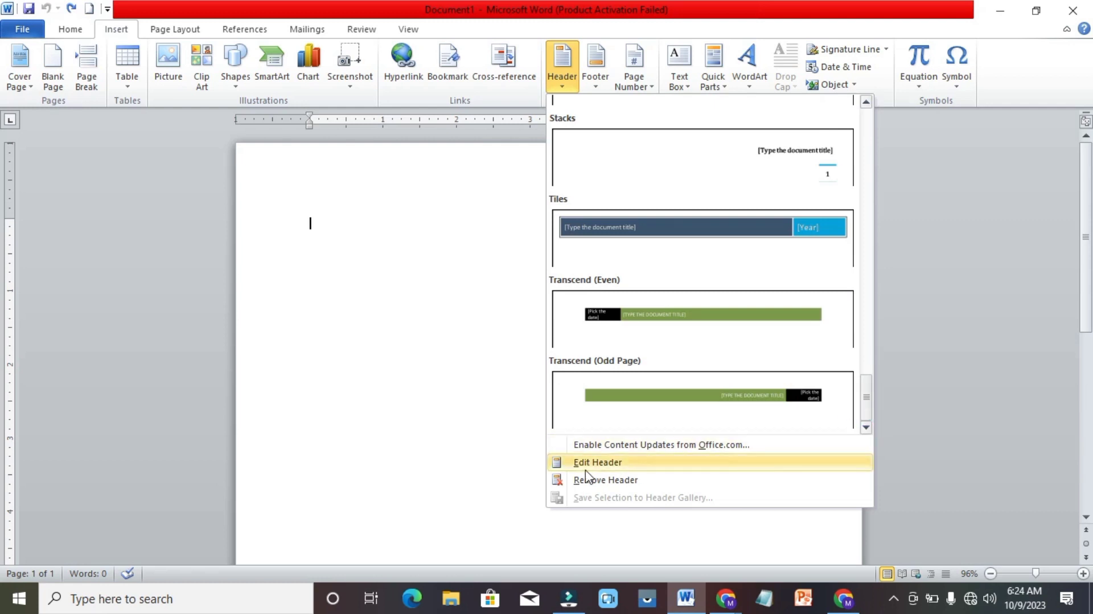
click(417, 386)
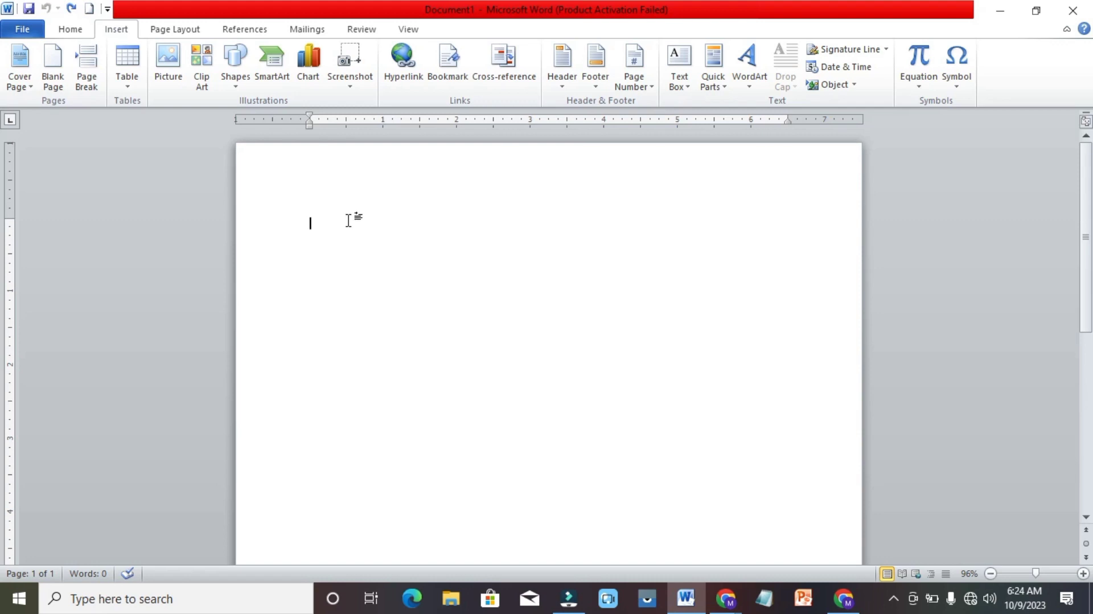
- Clear the stray text and generate three sample paragraphs with =rand()
text(I)
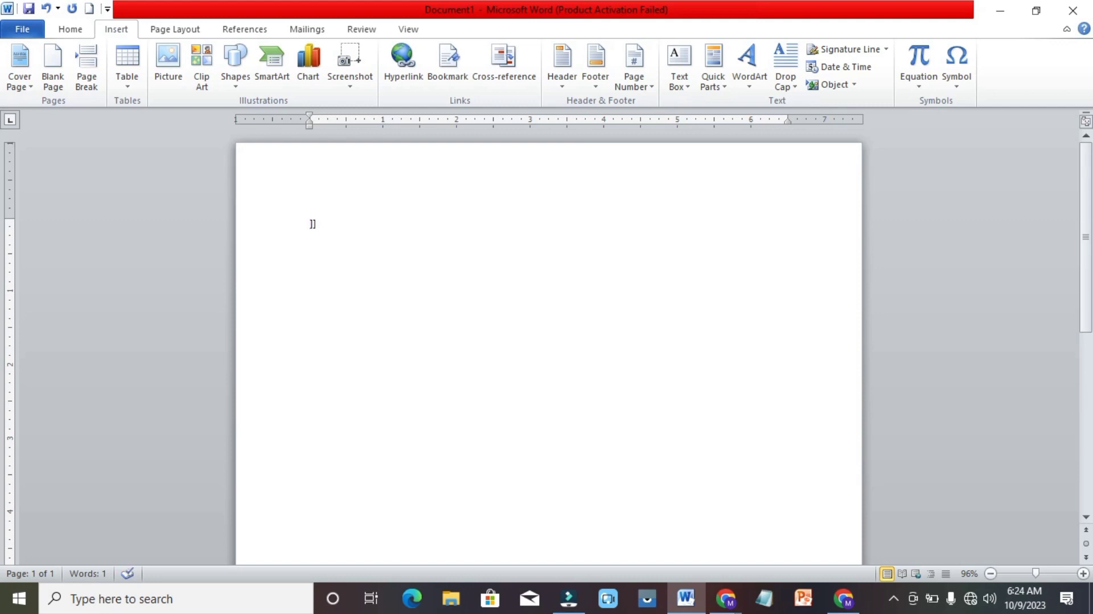
click(348, 225)
key(ctrl+a)
key(Delete)
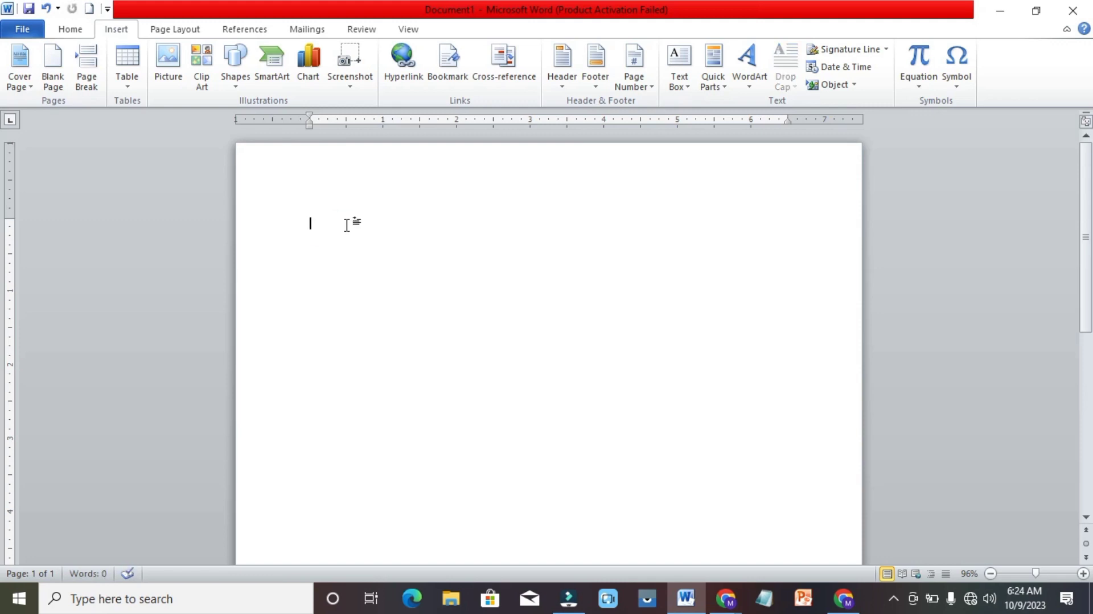
text(=)
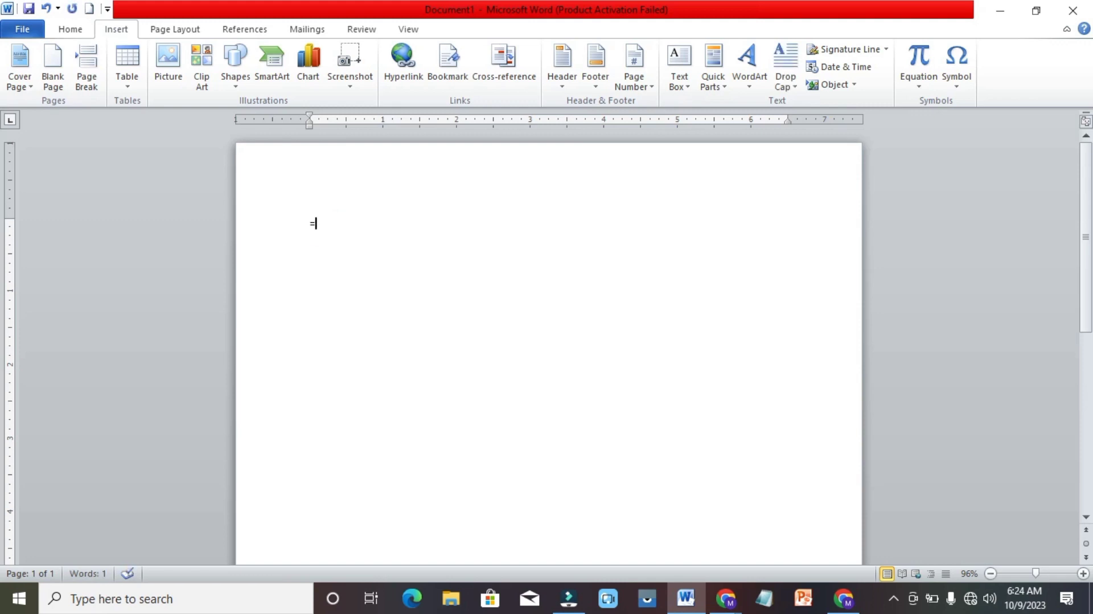
text(rand)
text(())
key(Return)
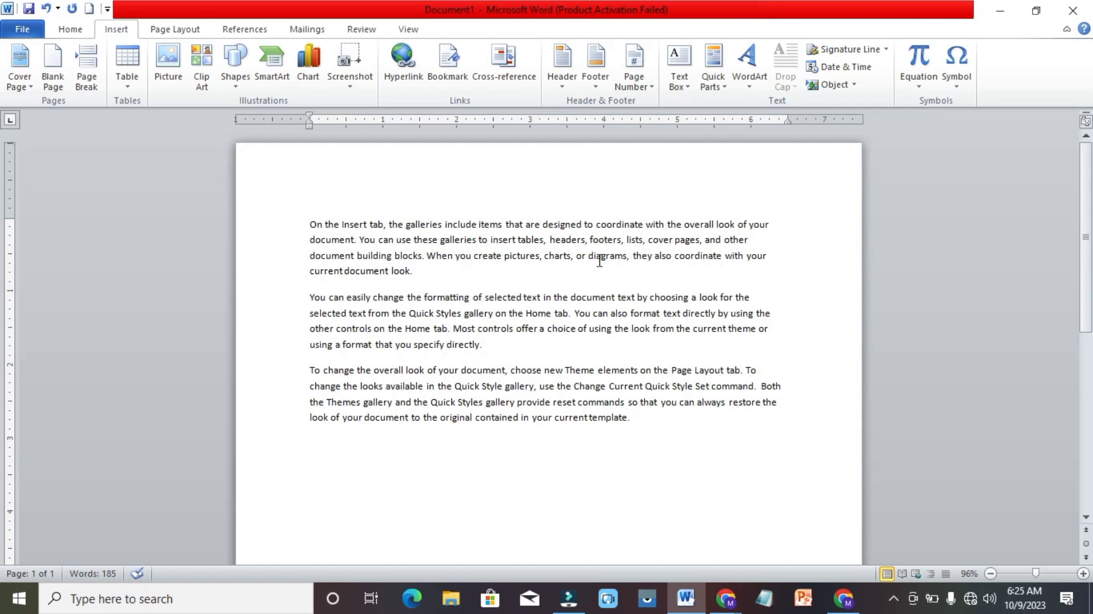
- Justify all of the sample text to both margins
key(ctrl+a)
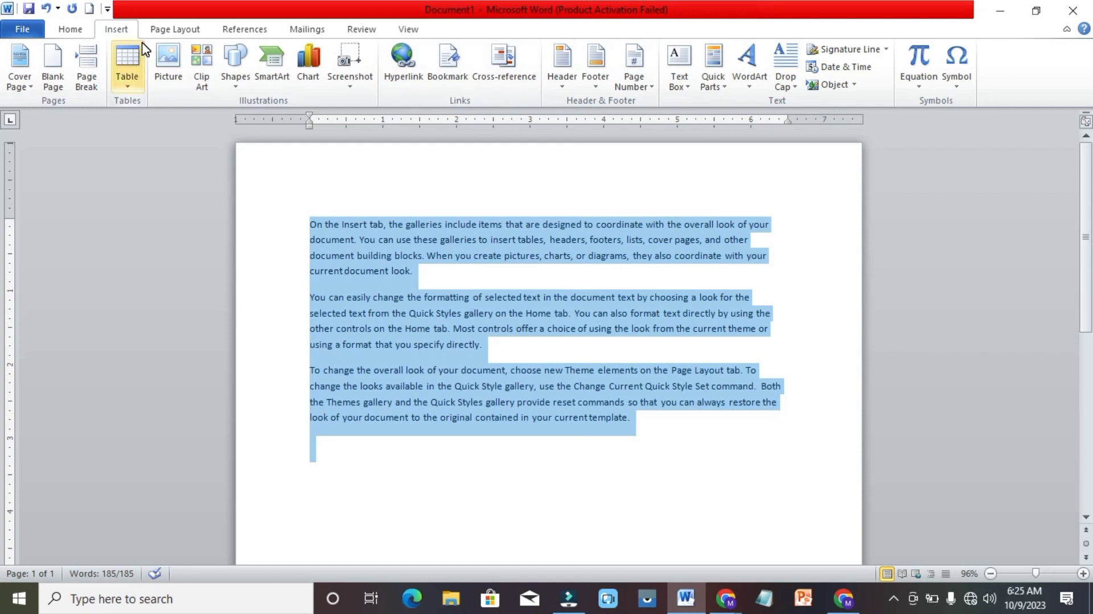
key(ctrl+j)
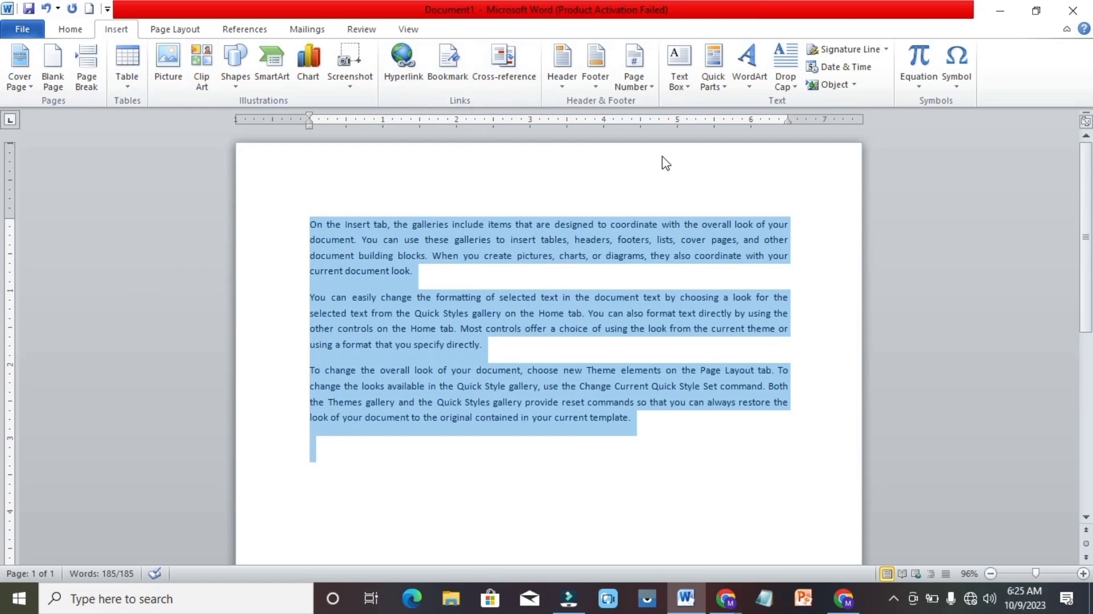
key(Right)
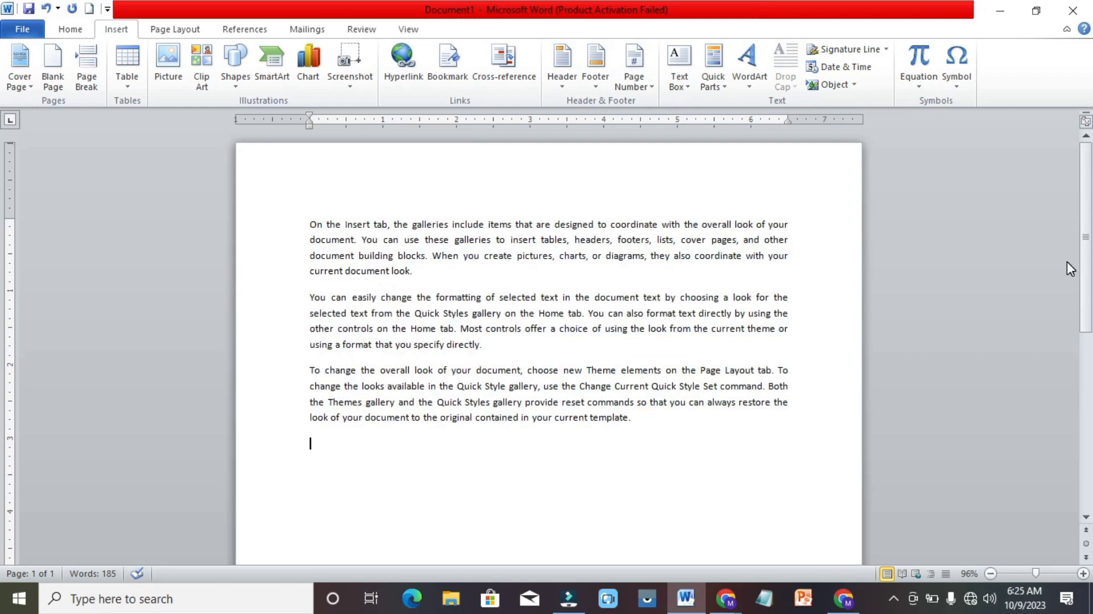
drag(1085, 268, 1090, 394)
scroll(1027, 471, up, 6)
- Insert the date 10/9/2023 into the page header
double_click(406, 183)
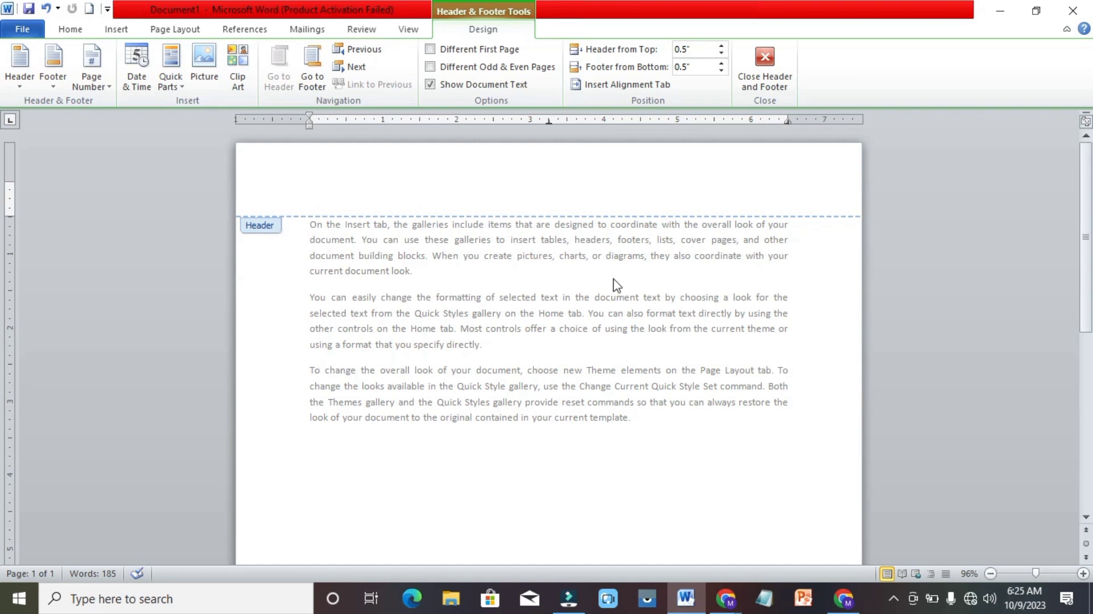
double_click(568, 308)
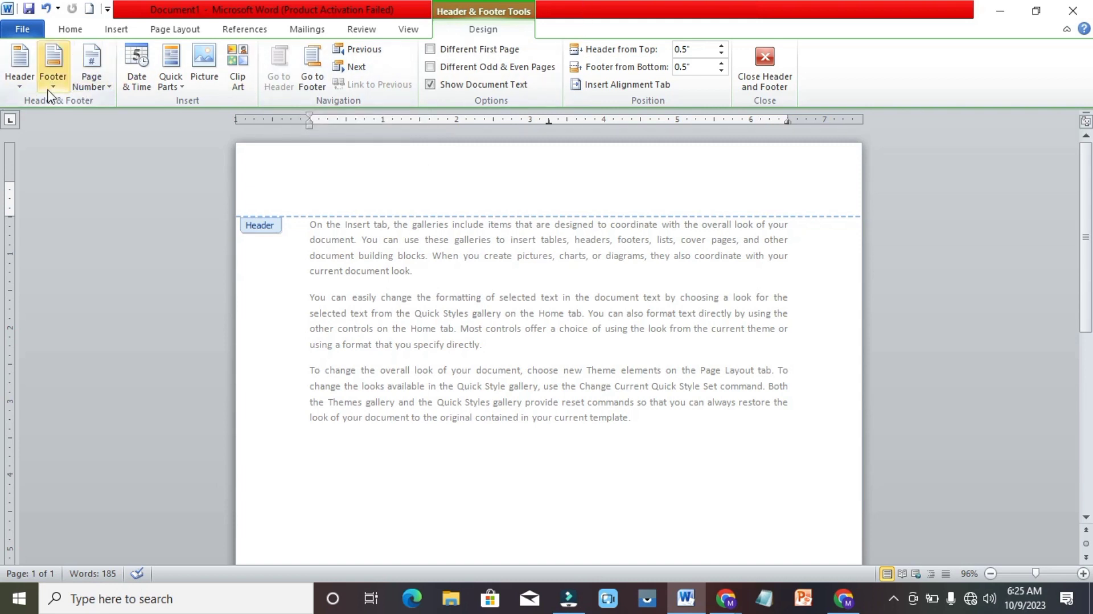
click(149, 85)
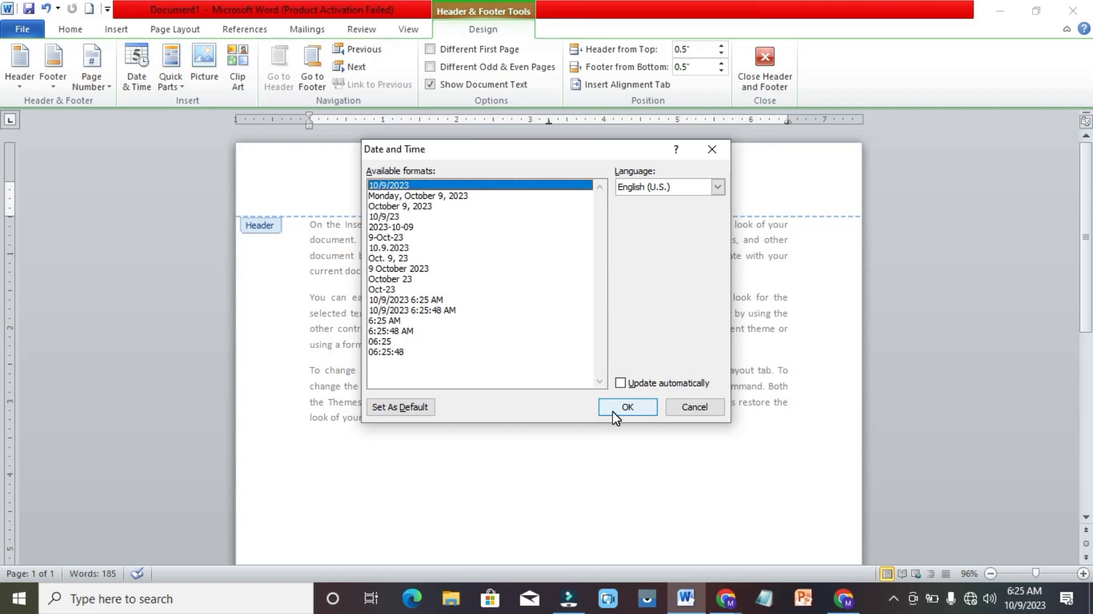
click(627, 409)
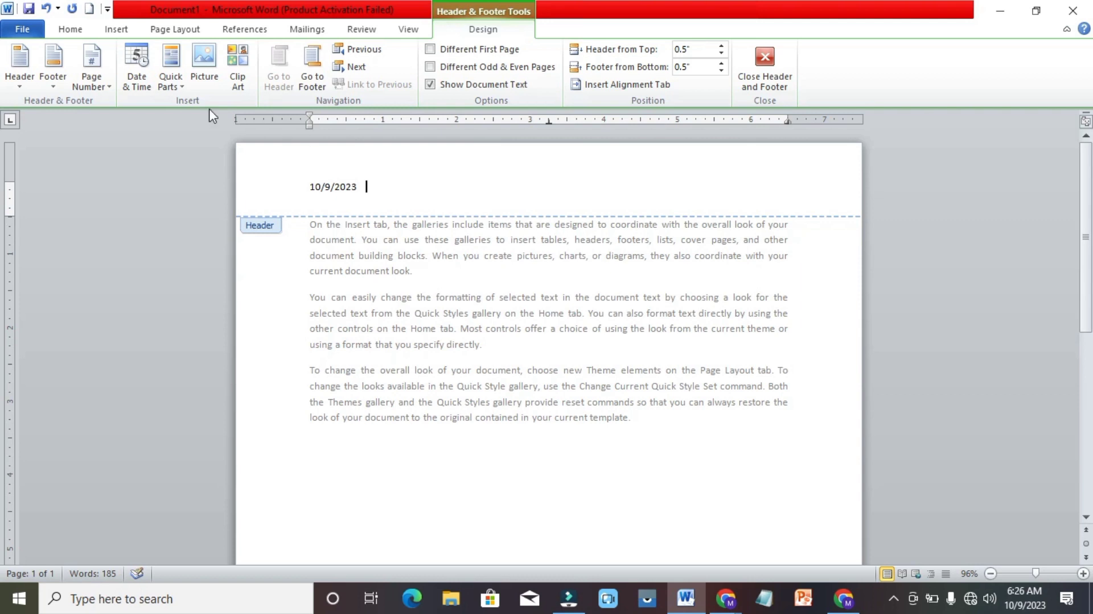
- Add the time 06:26 after the date in the header
click(147, 85)
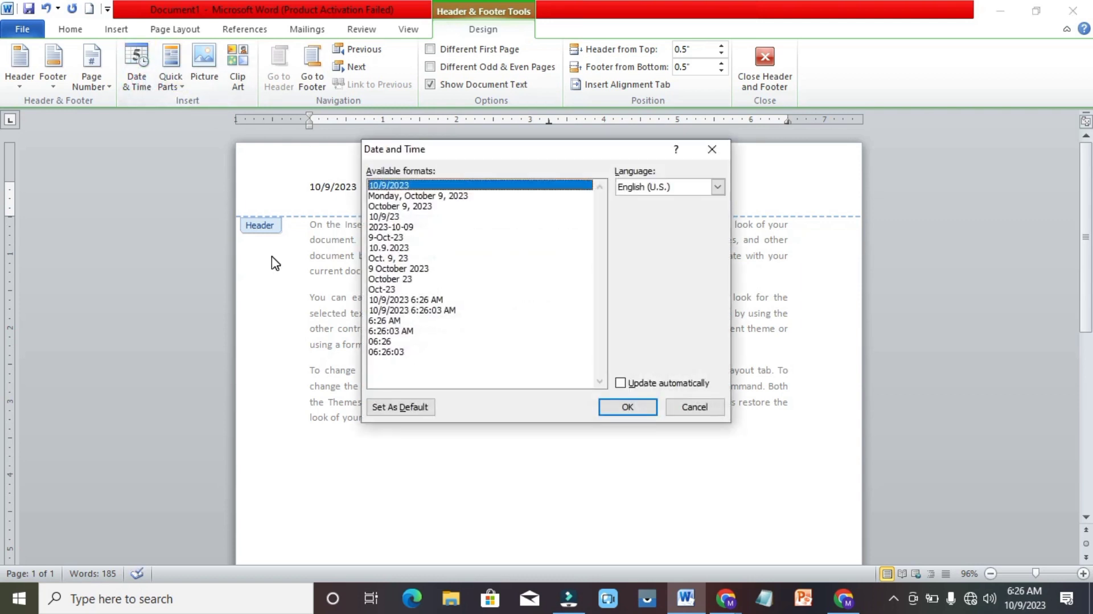
click(381, 342)
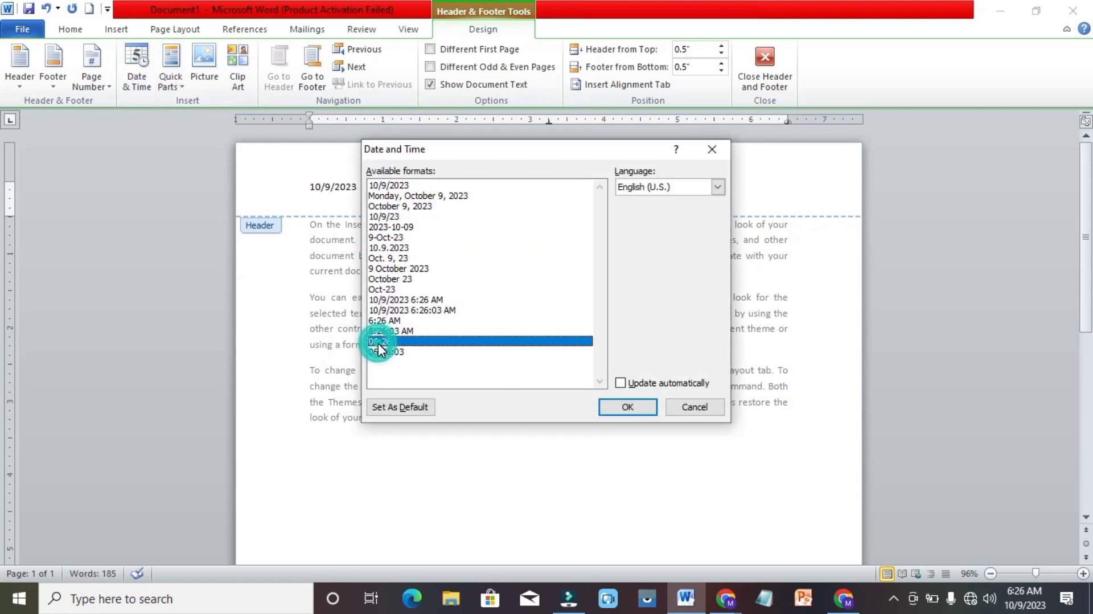
click(629, 406)
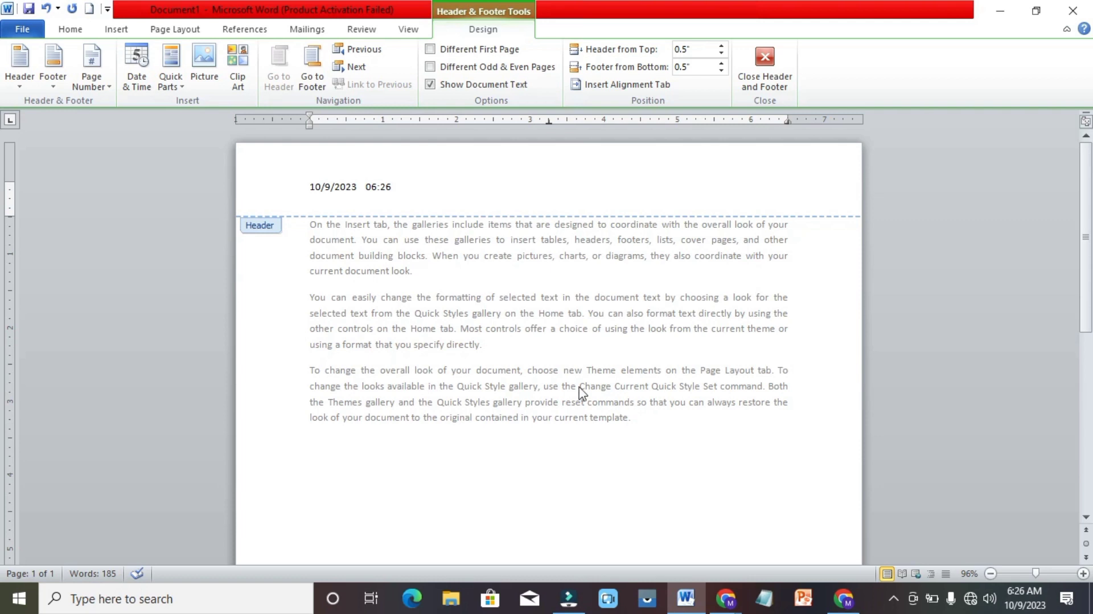
click(181, 85)
click(201, 104)
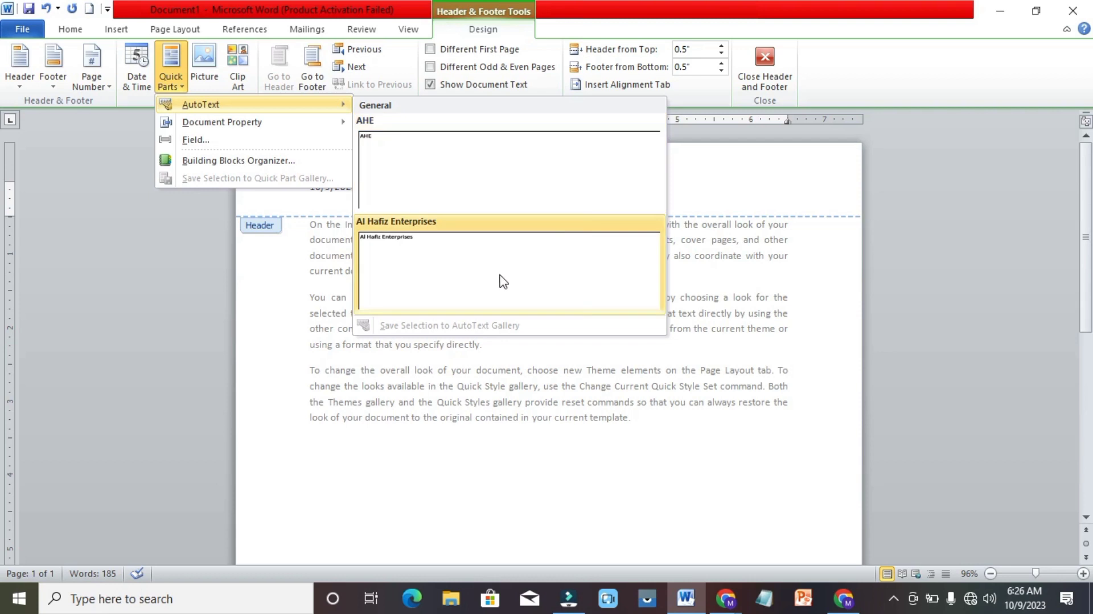
- Insert the company-name AutoText and the Student Table picture, then clear the header
click(411, 263)
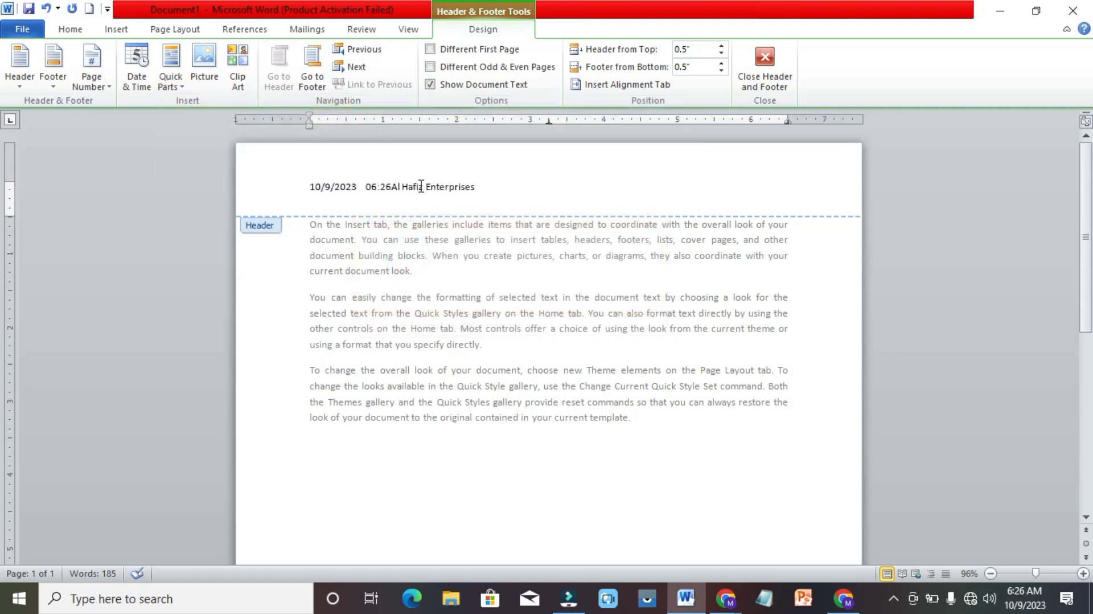
click(205, 80)
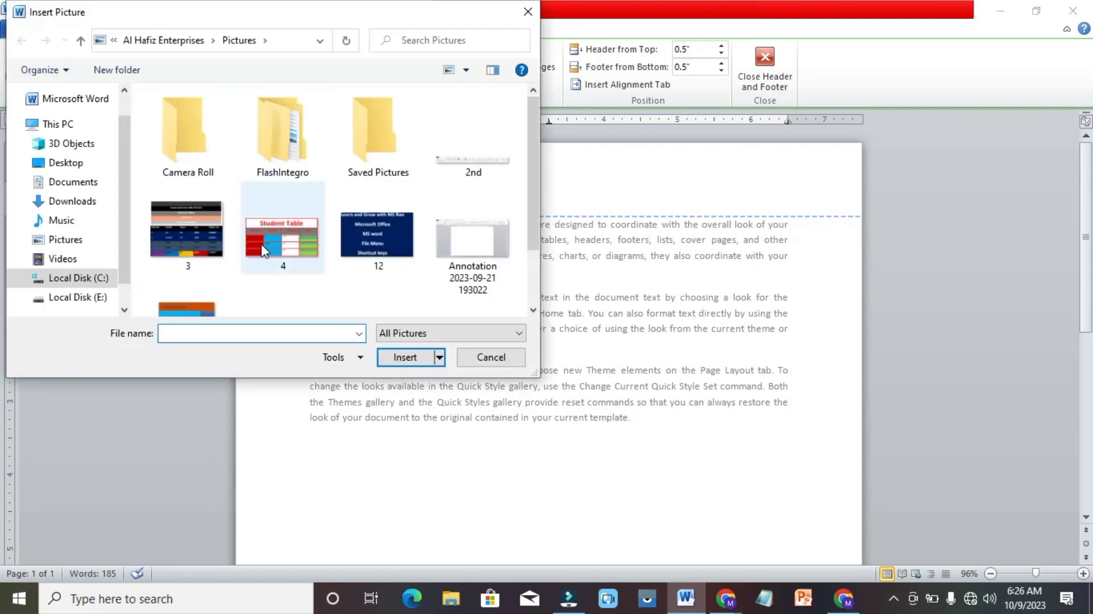
click(293, 239)
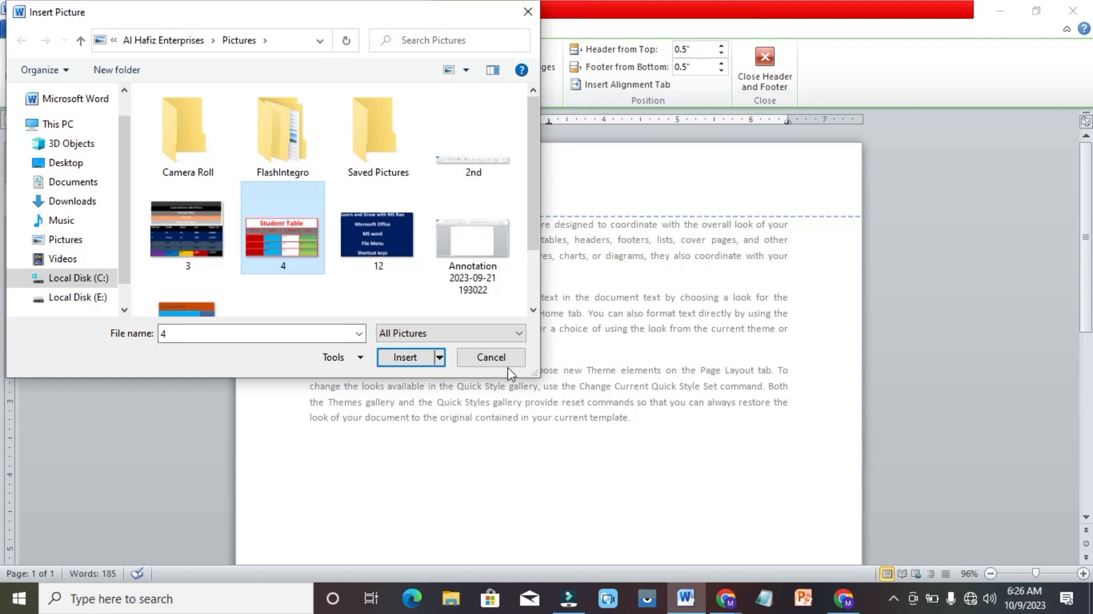
click(406, 358)
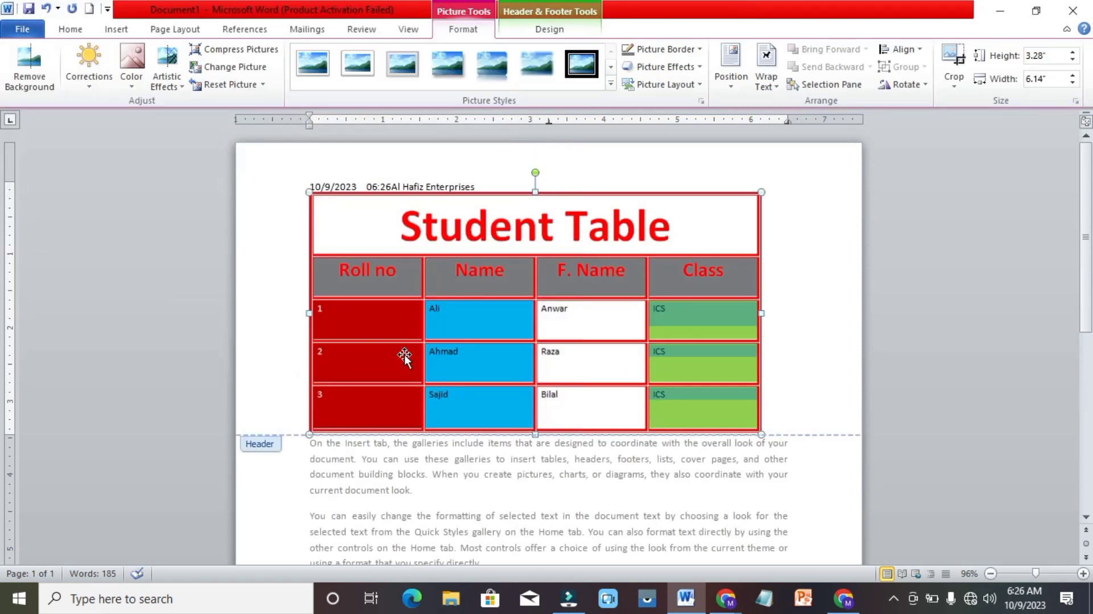
key(BackSpace)
key(BackSpace)
key(BackSpace)
key(BackSpace)
key(BackSpace)
key(BackSpace)
key(BackSpace)
key(BackSpace)
key(BackSpace)
key(BackSpace)
key(BackSpace)
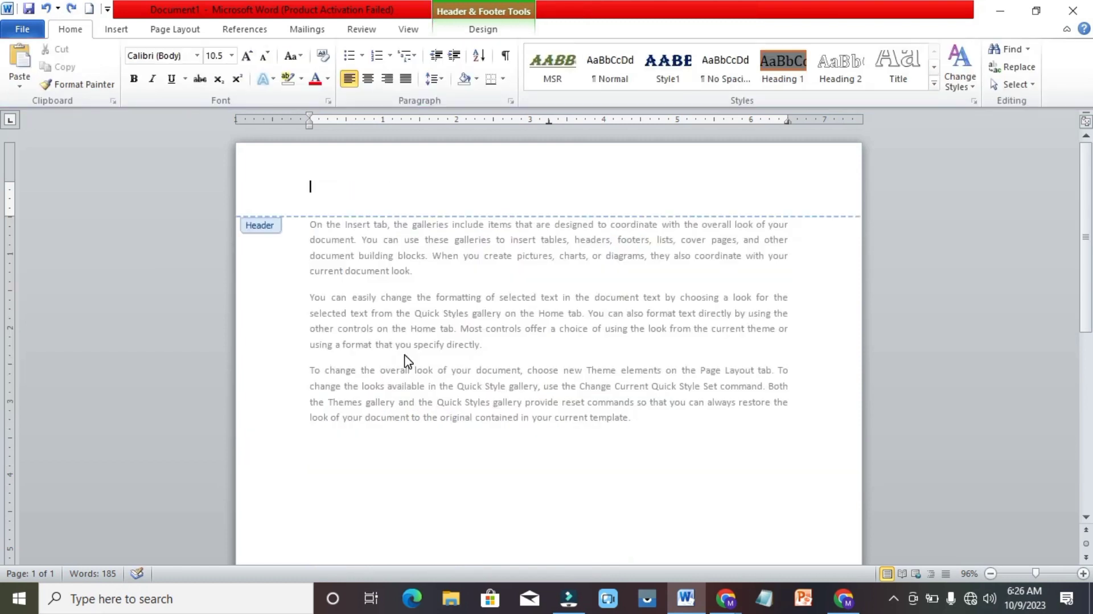
- Insert the woman-at-a-computer clip art into the header, then delete it
click(509, 31)
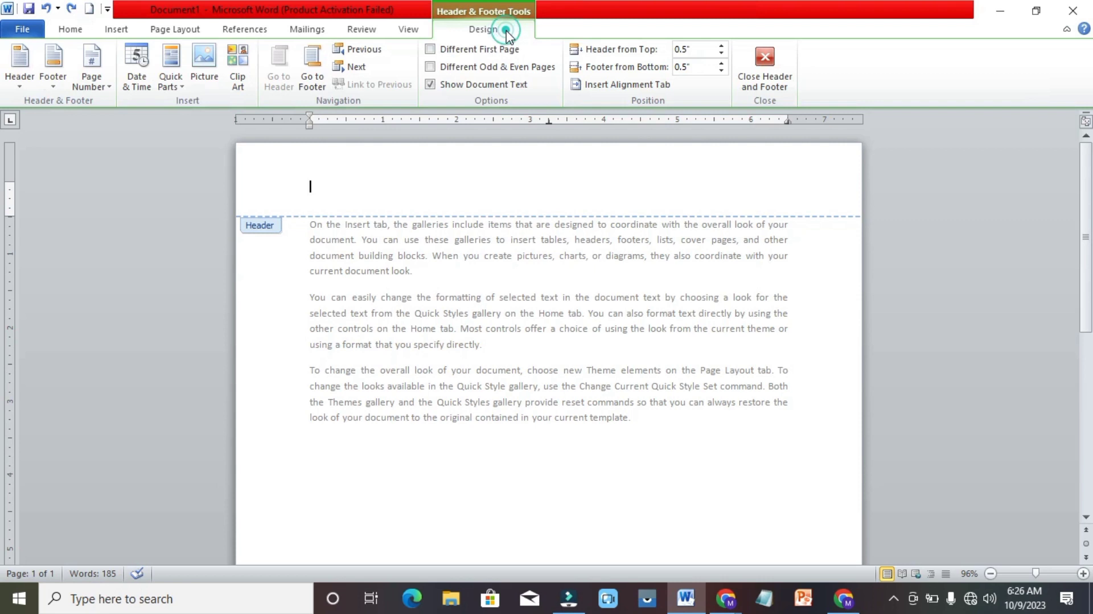
click(238, 83)
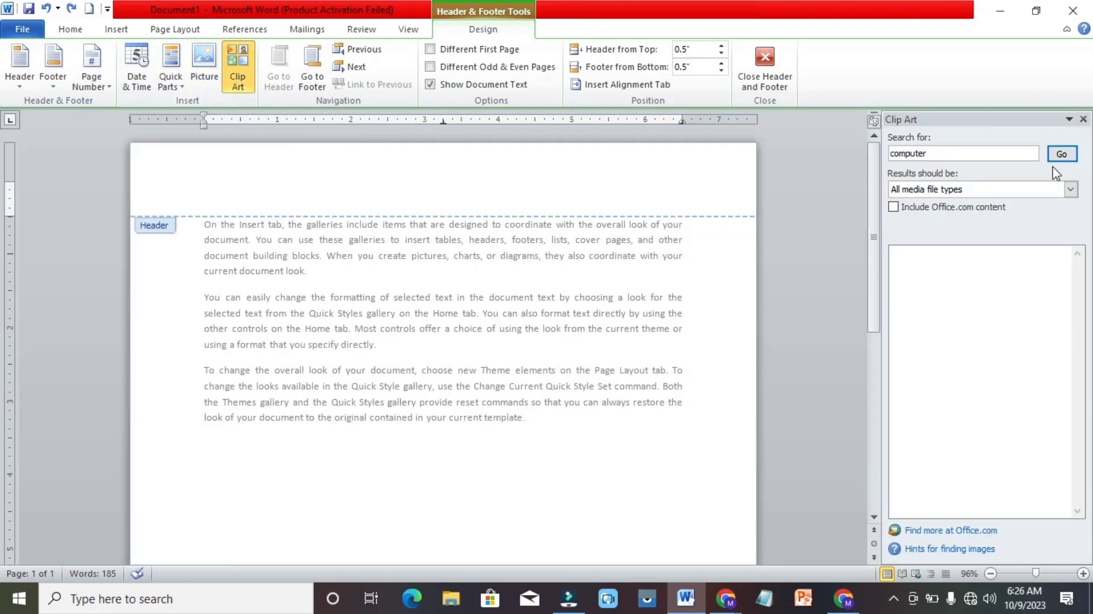
click(1062, 157)
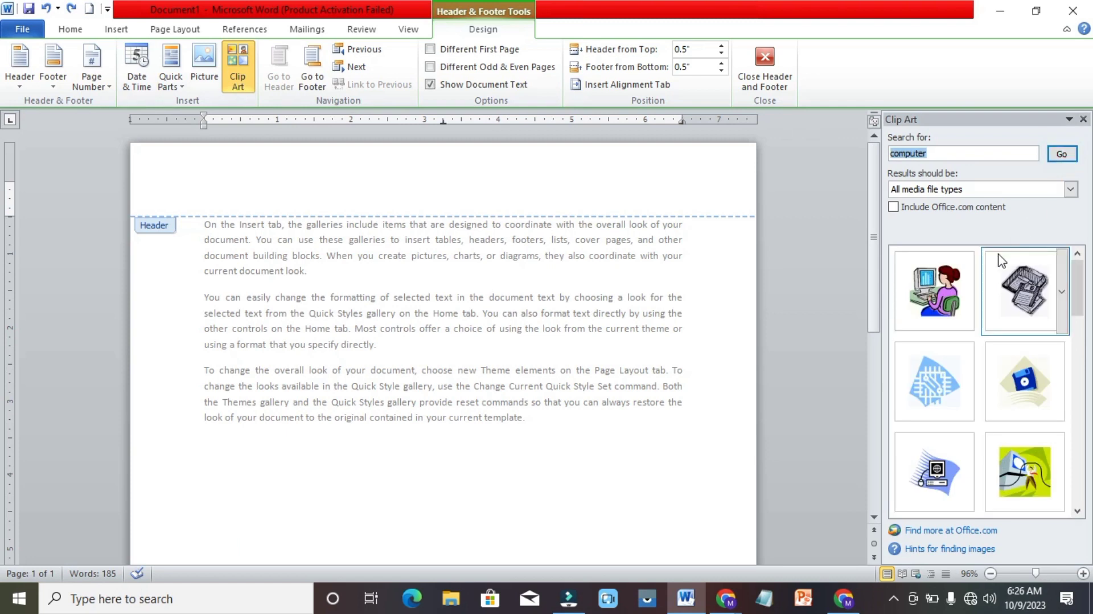
click(955, 292)
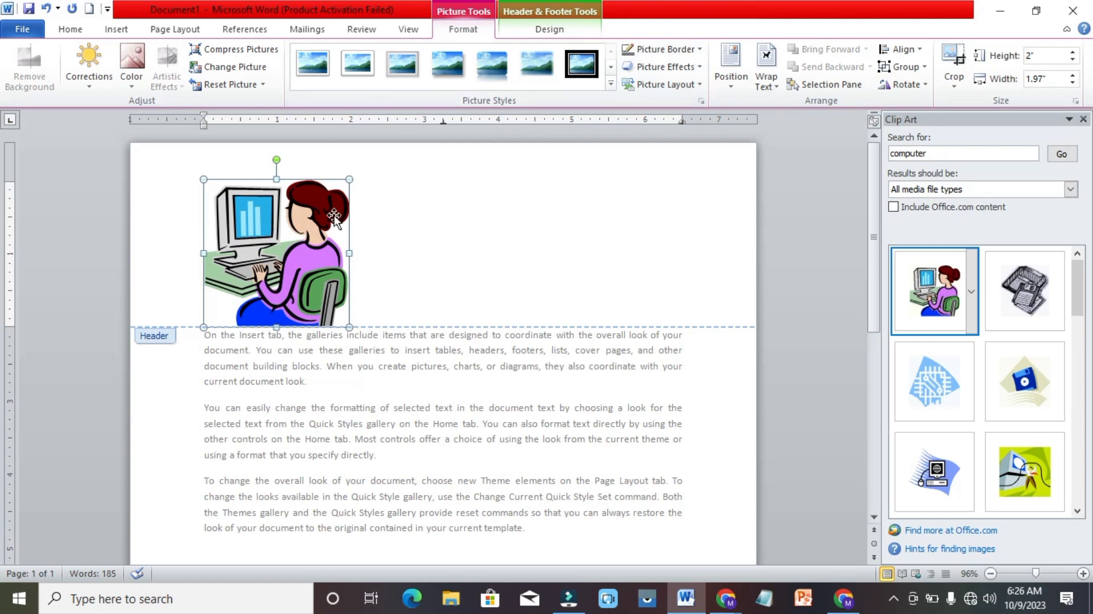
click(289, 237)
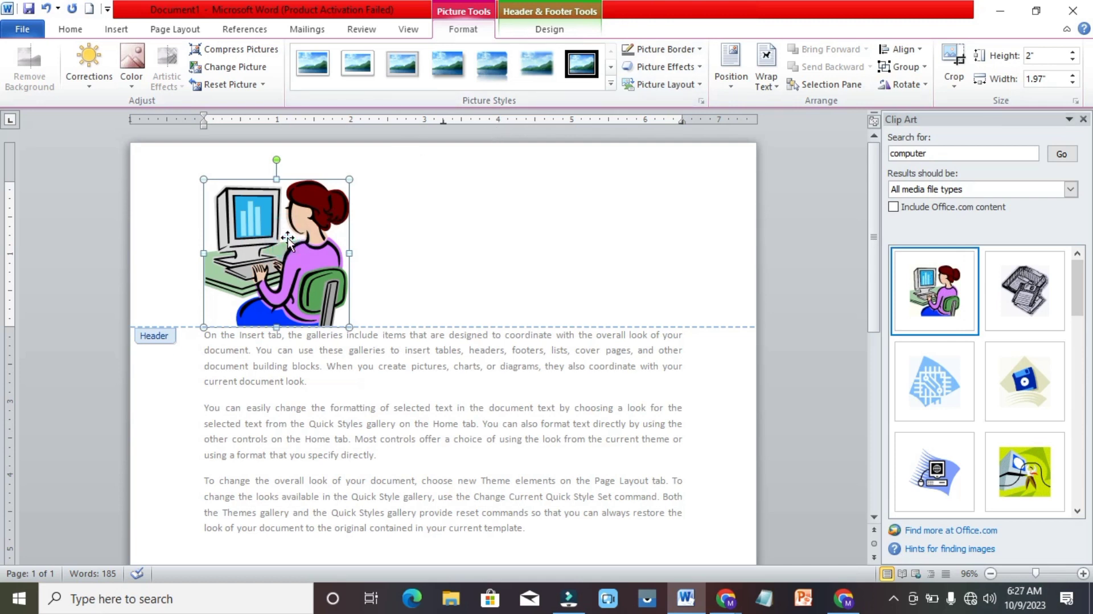
key(Delete)
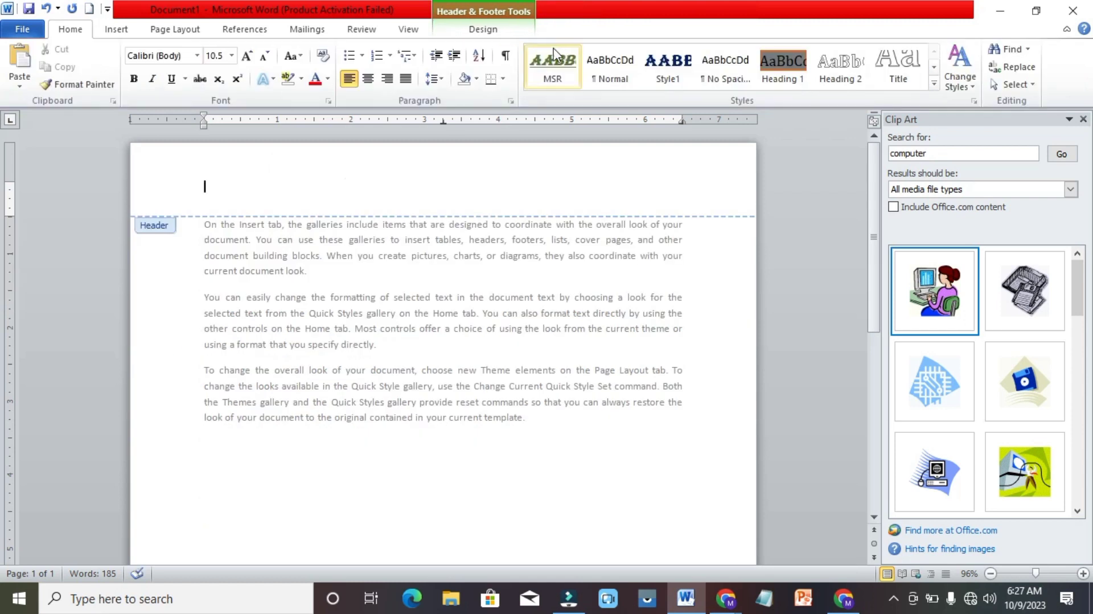
- Type 'Learn And Grow With' followed by the author's name as the header line
click(483, 29)
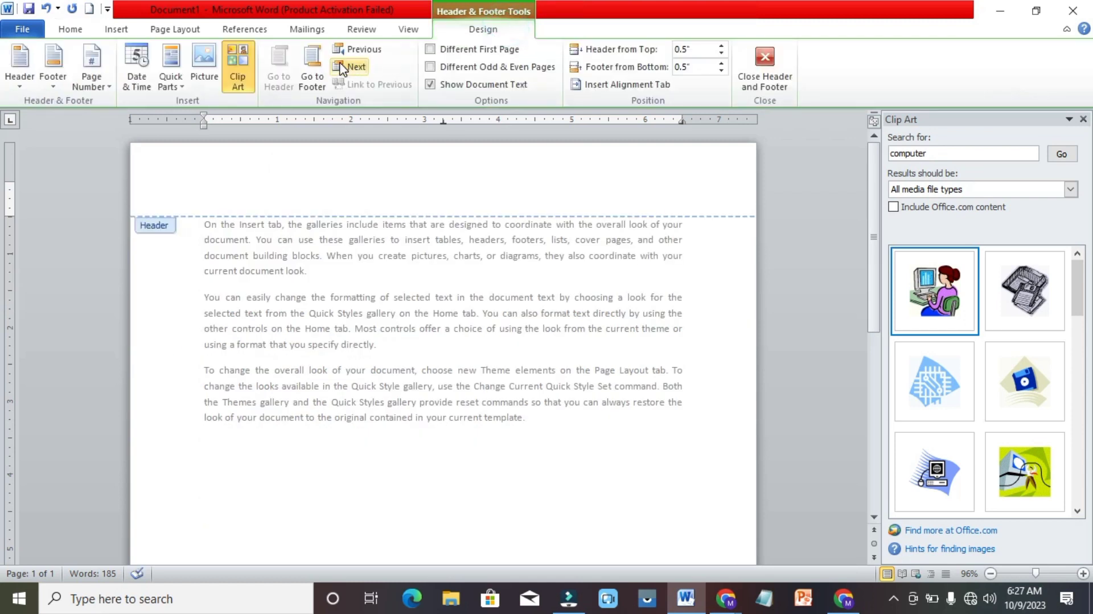
click(313, 80)
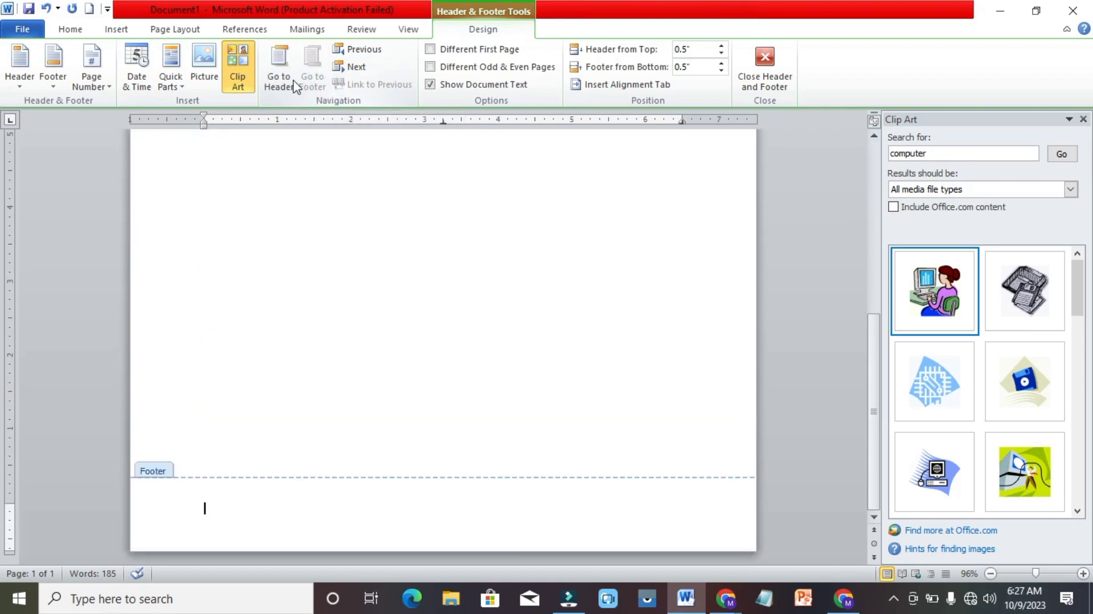
click(278, 75)
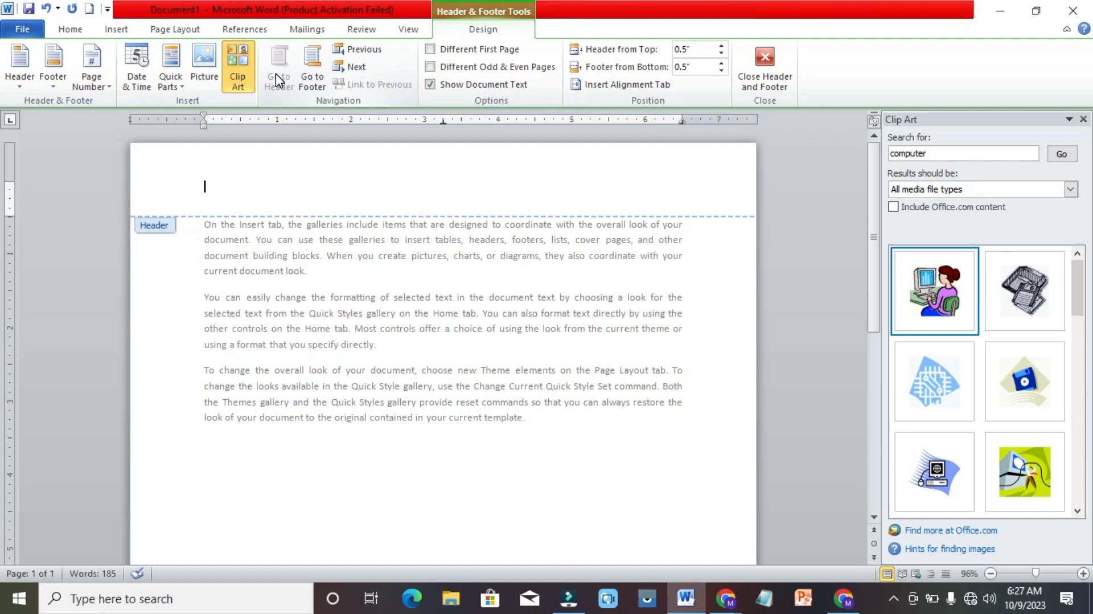
text(Learn)
text( And )
text(Grow With MS Rao)
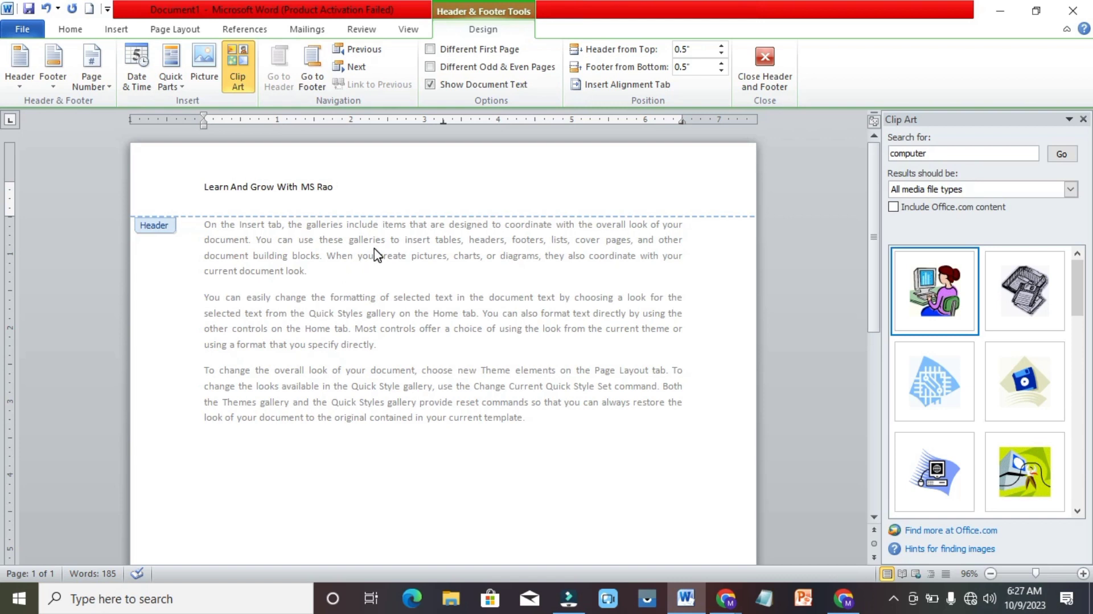
- Add blank lines to extend the document to three pages and close the Clip Art pane
double_click(395, 185)
double_click(376, 249)
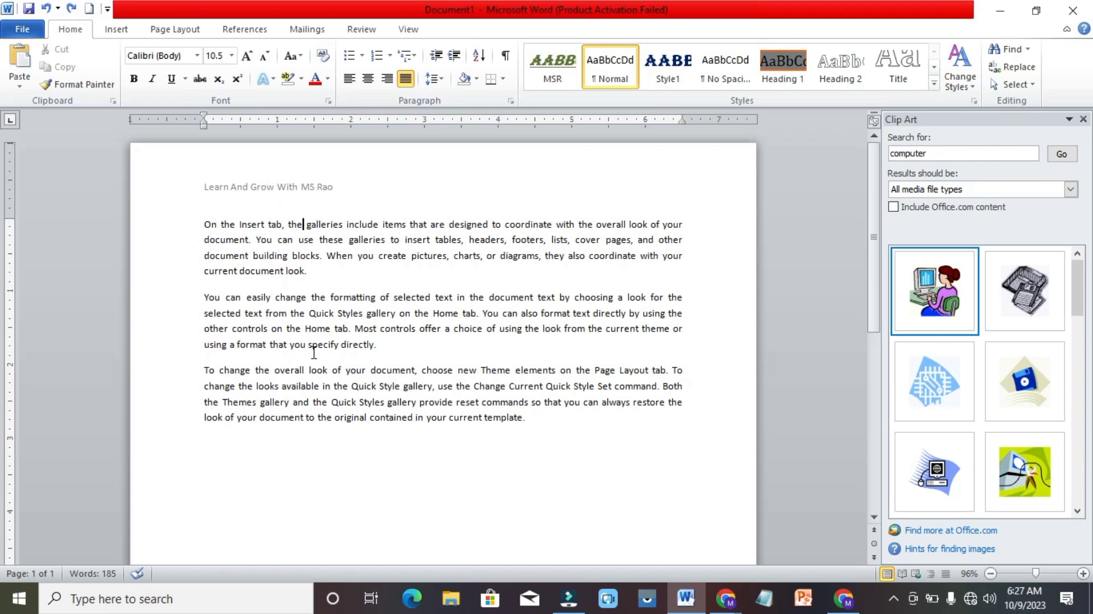
click(541, 425)
key(Return)
key(Return)
key(Return)
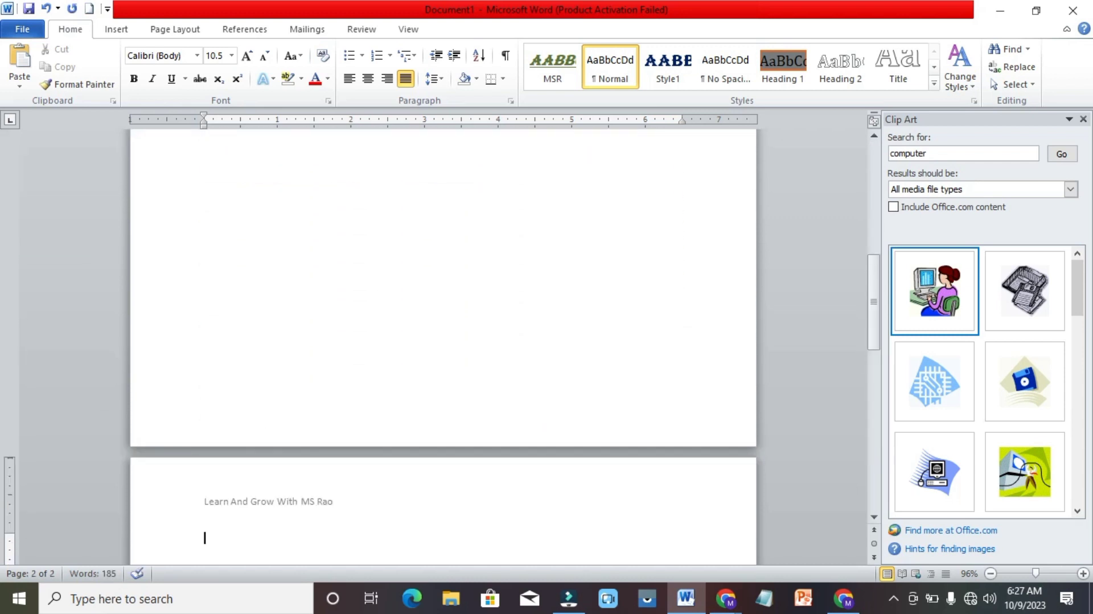
click(337, 443)
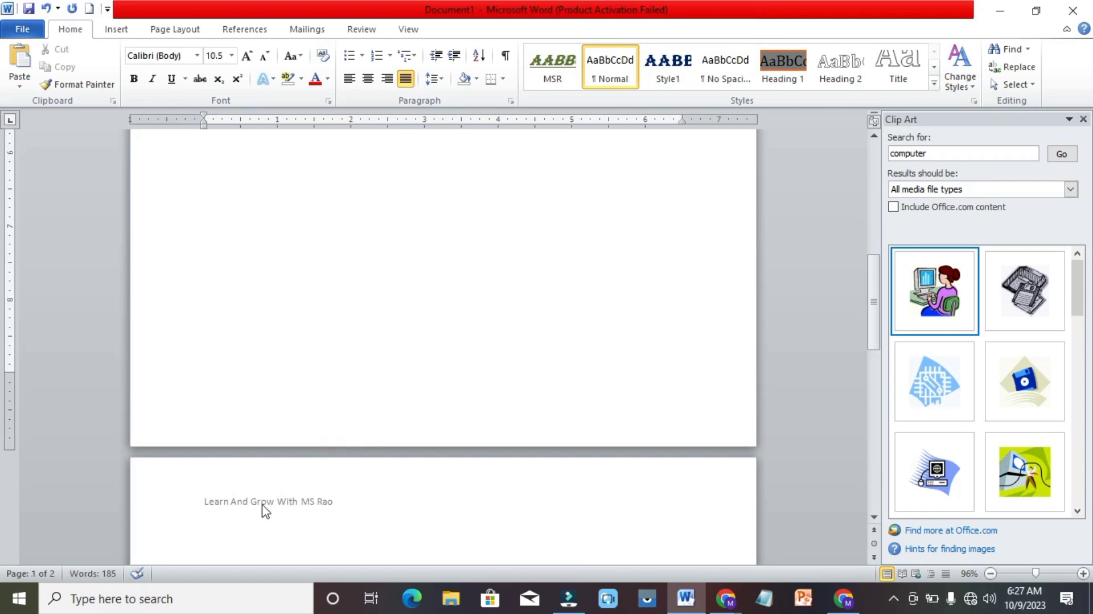
key(Return)
key(Return)
key(Return)
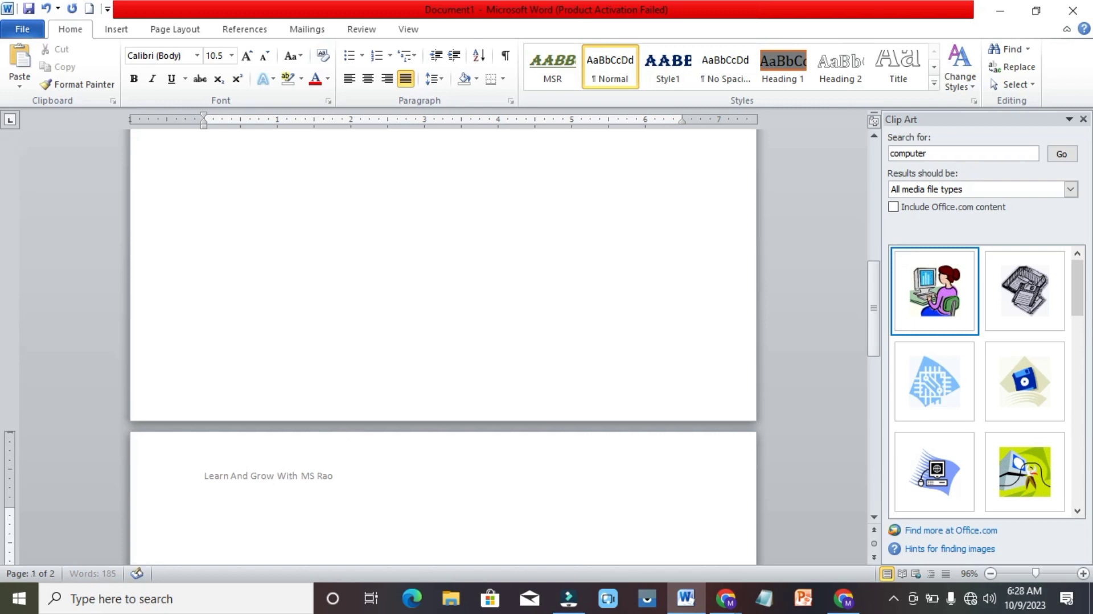
key(Return)
key(Return)
key(Return)
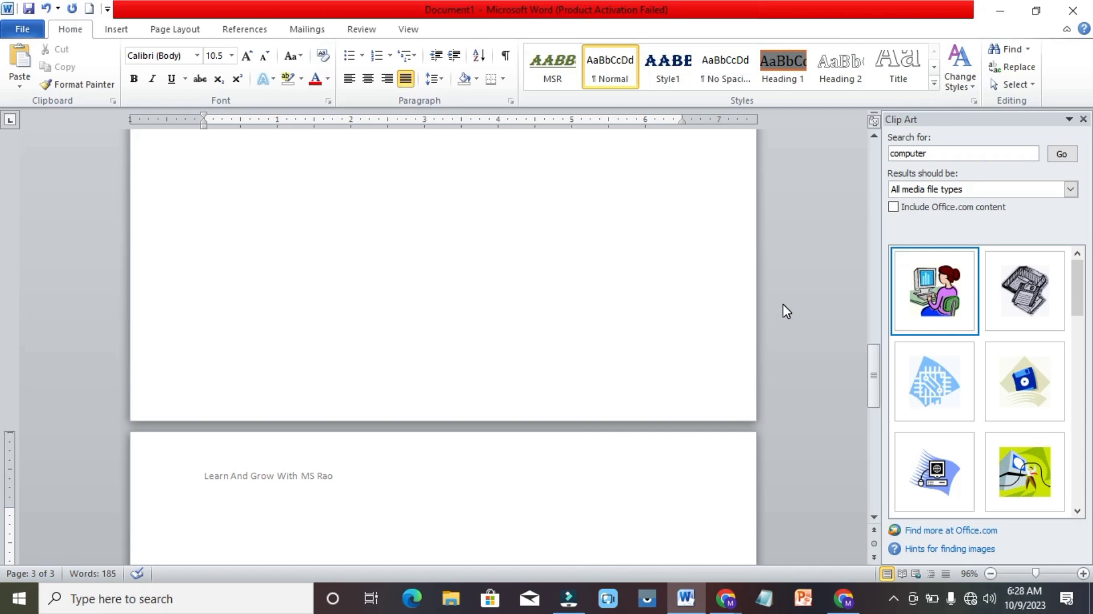
key(Return)
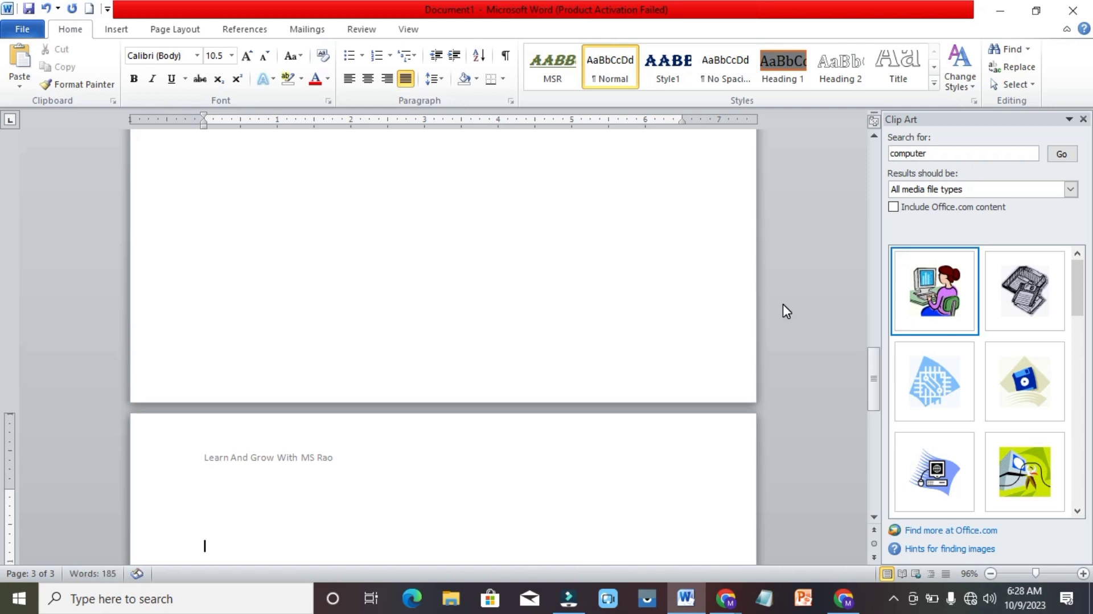
key(Up)
key(Up)
key(Up)
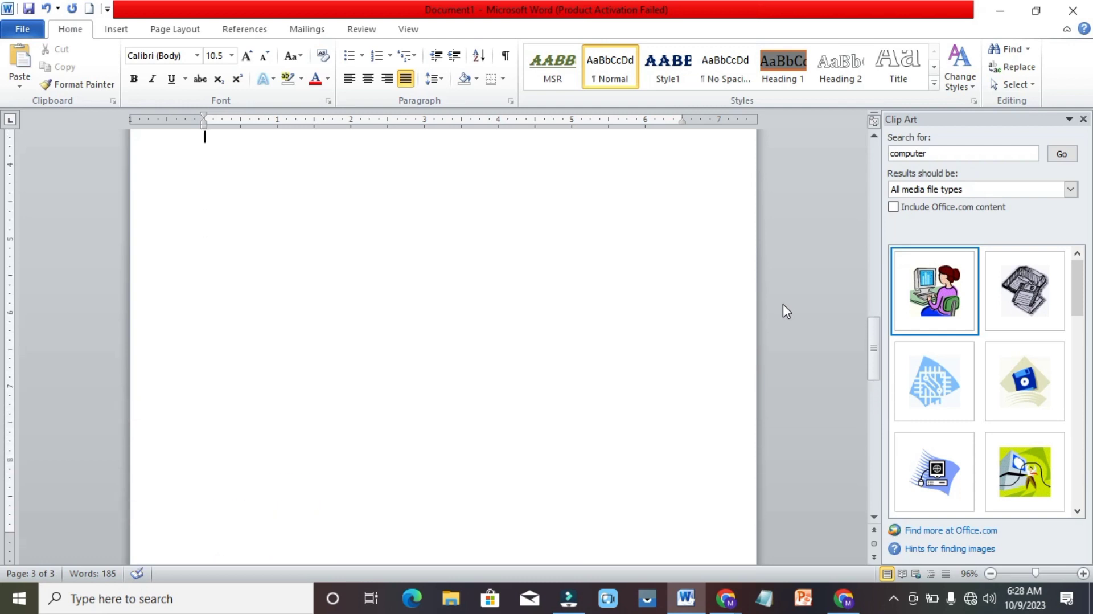
key(Up)
key(Up)
key(Up)
key(Up)
key(Up)
key(Up)
key(Up)
key(Up)
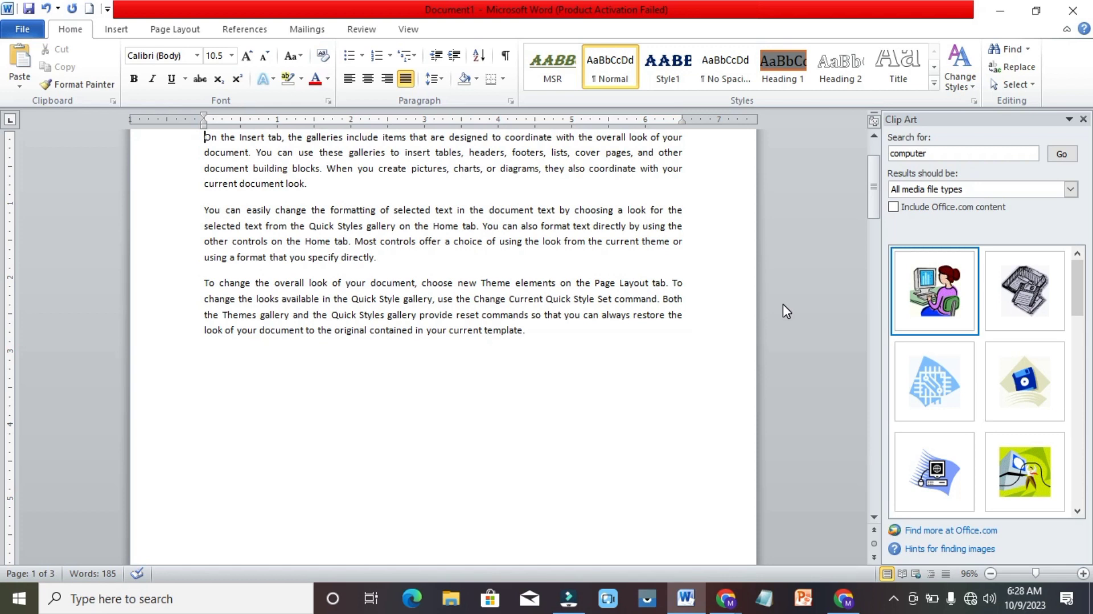
click(1083, 120)
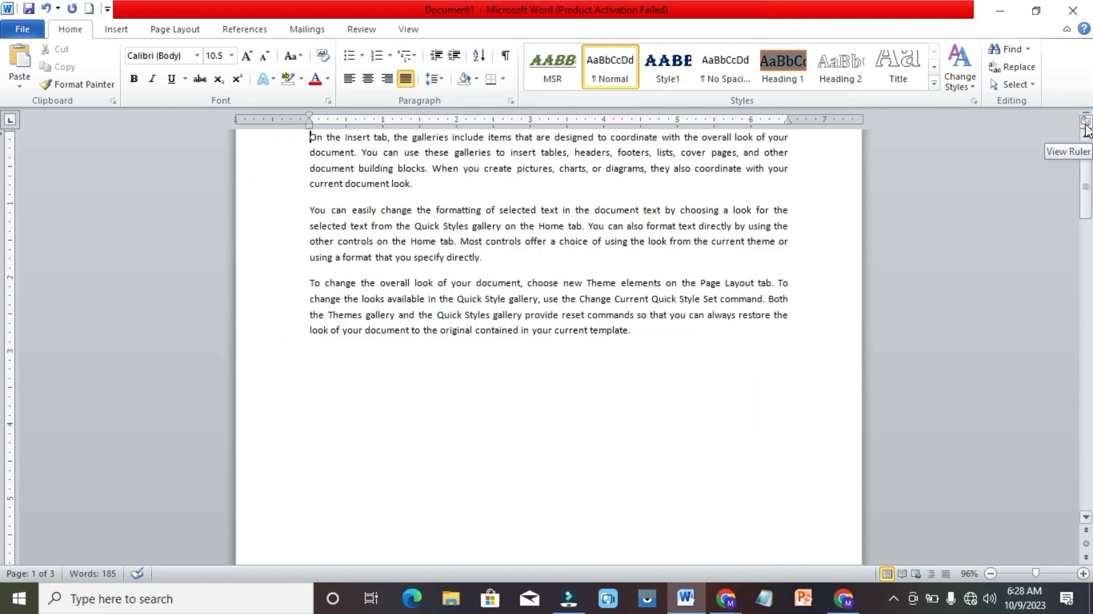
click(1087, 137)
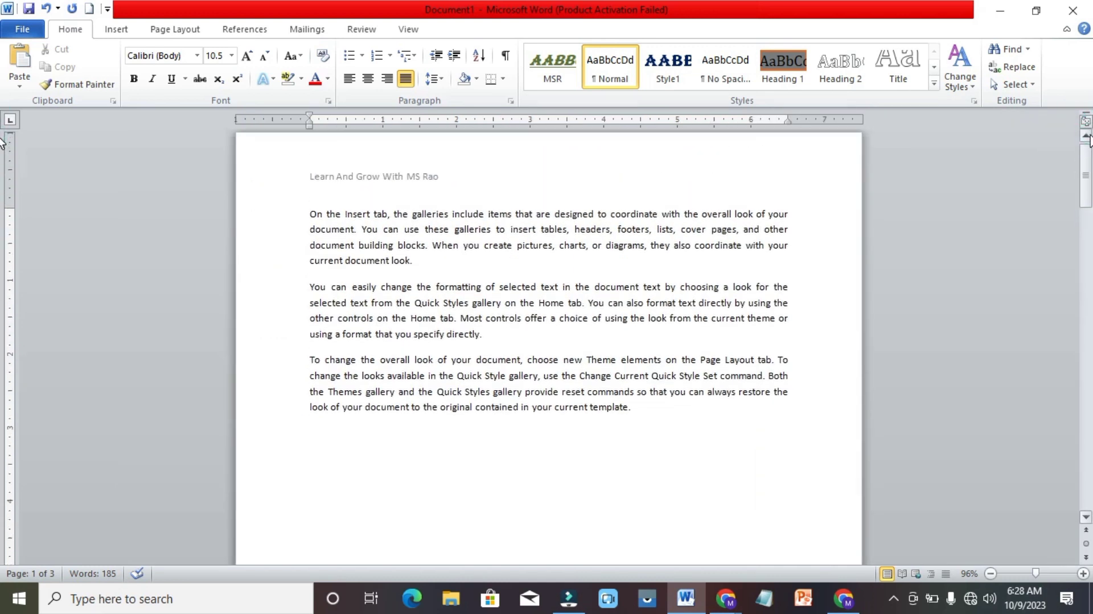
double_click(420, 180)
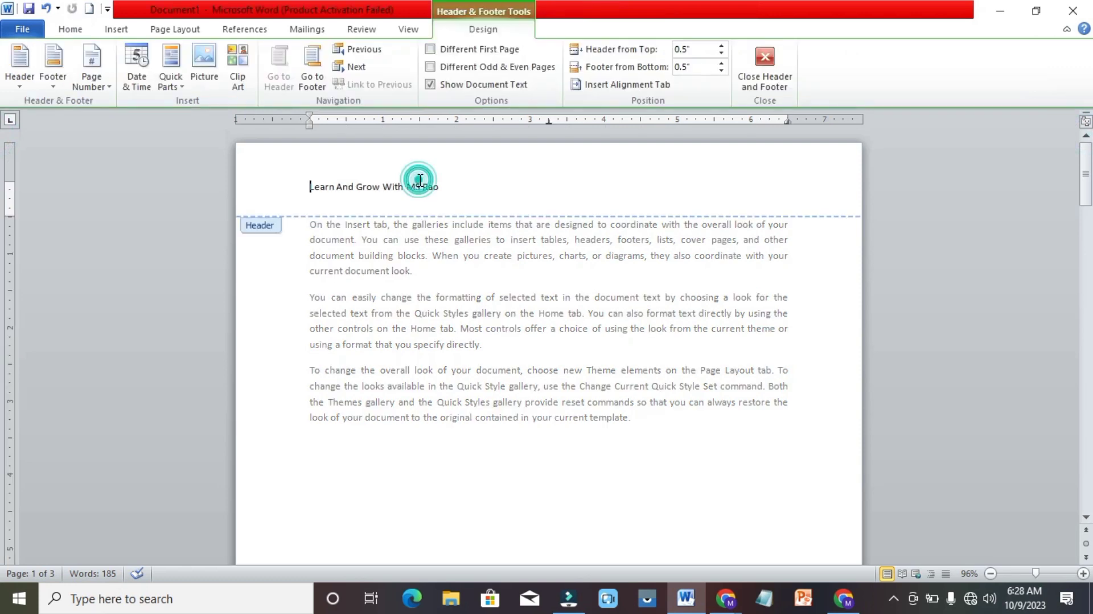
key(ctrl+z)
click(440, 183)
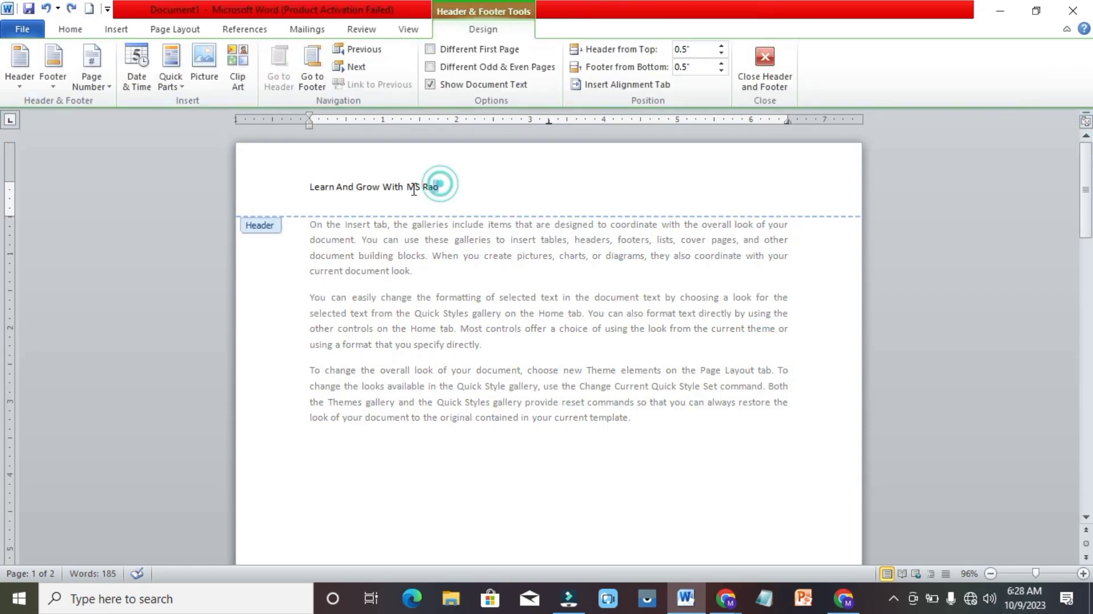
click(270, 202)
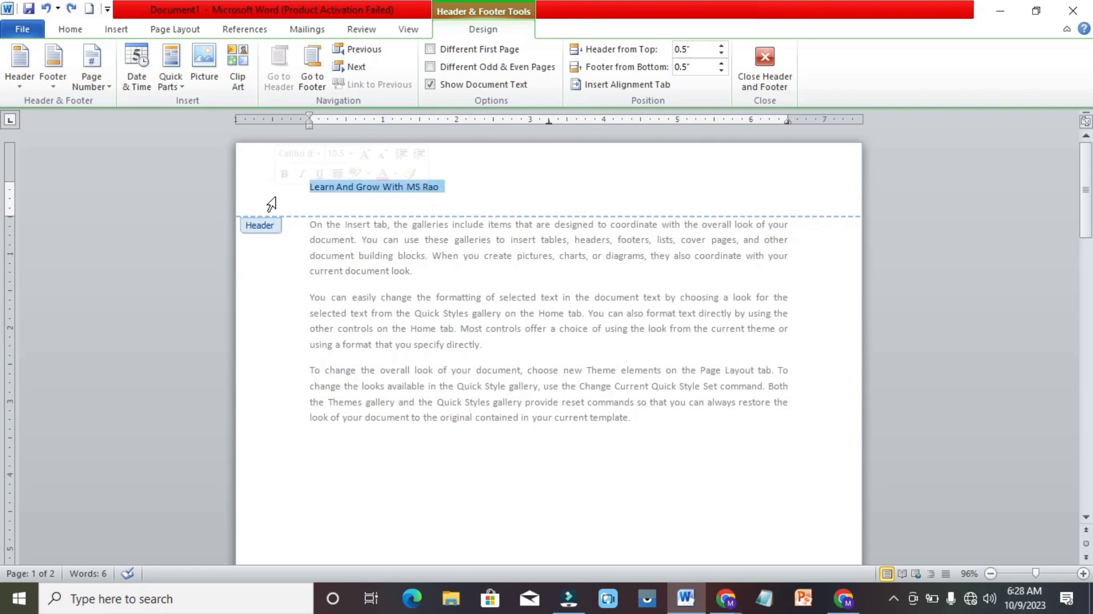
key(Delete)
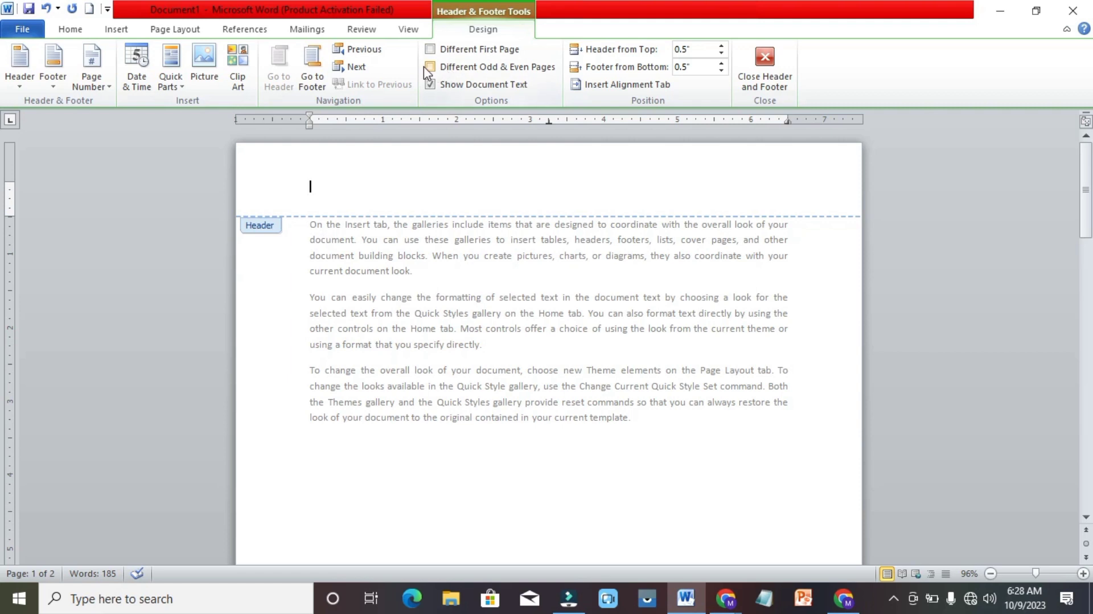
click(25, 90)
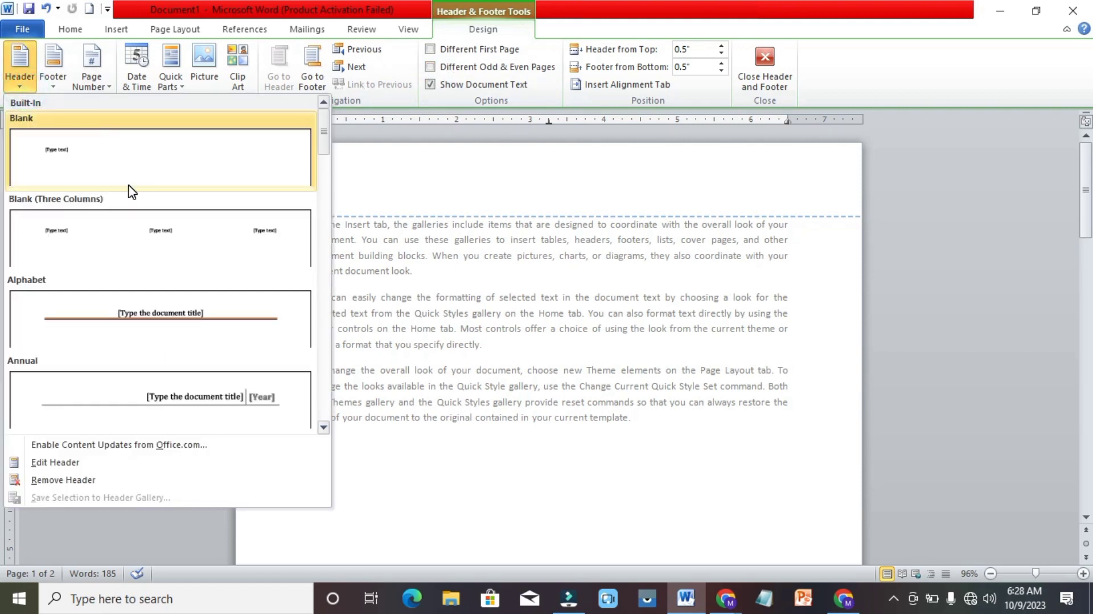
click(177, 320)
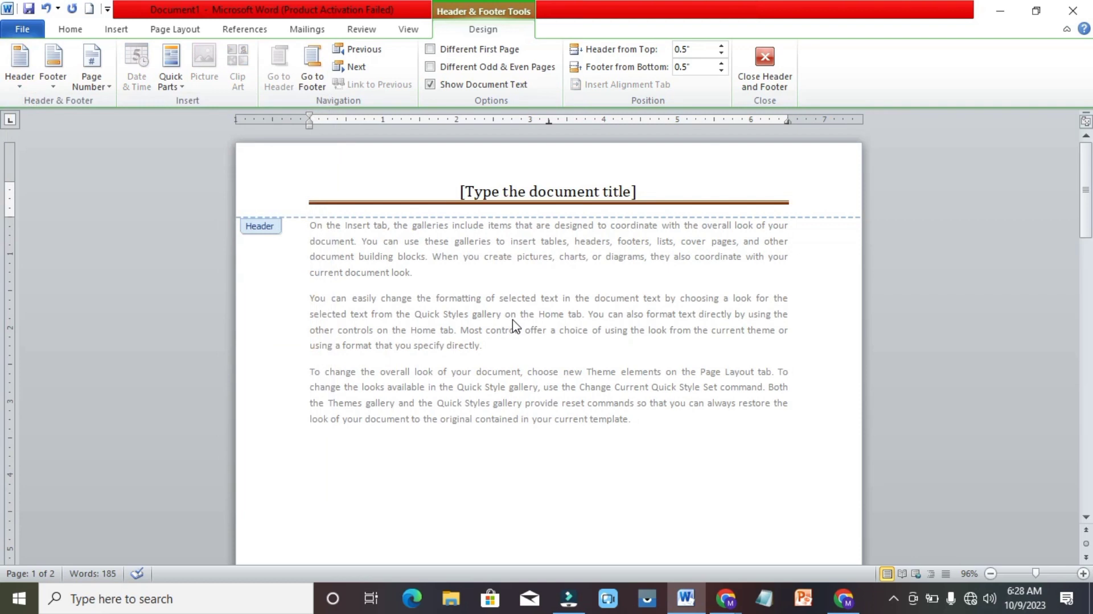
click(631, 194)
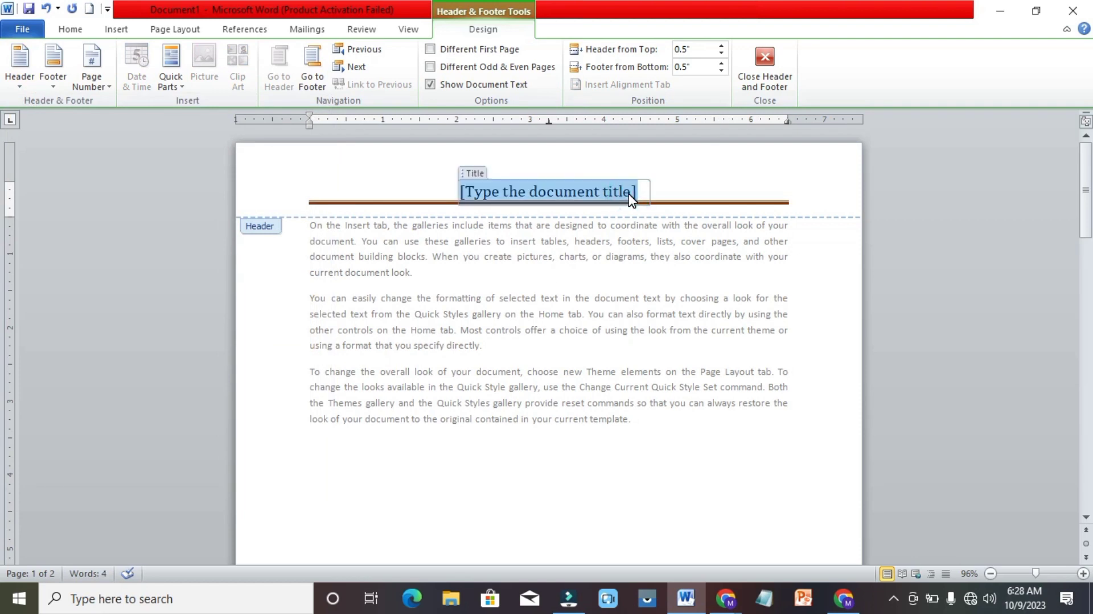
text(Learn and Grow with MS)
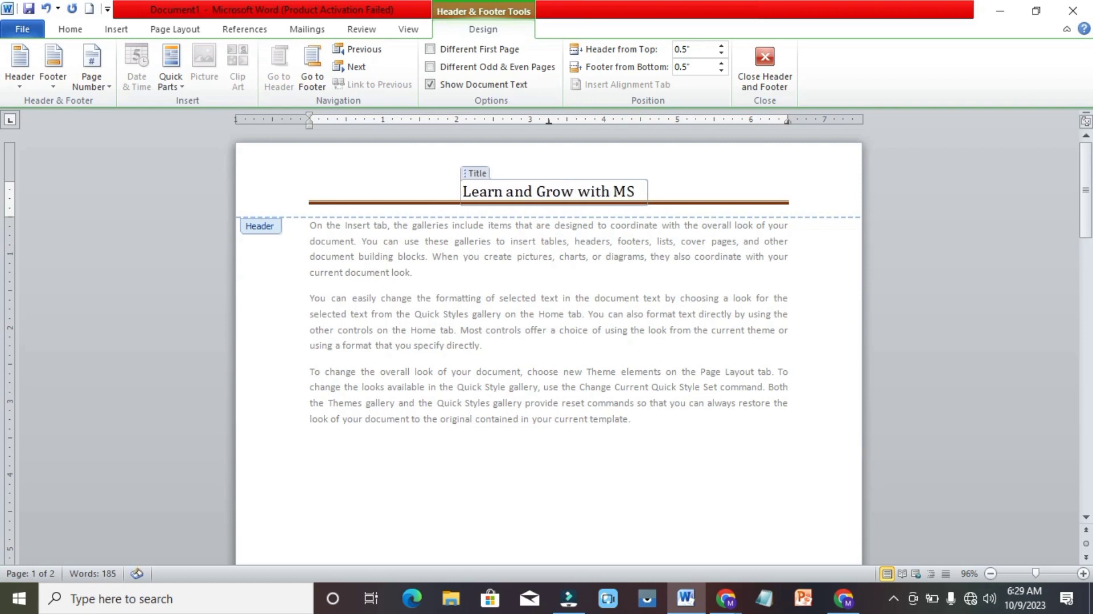
text( Rao)
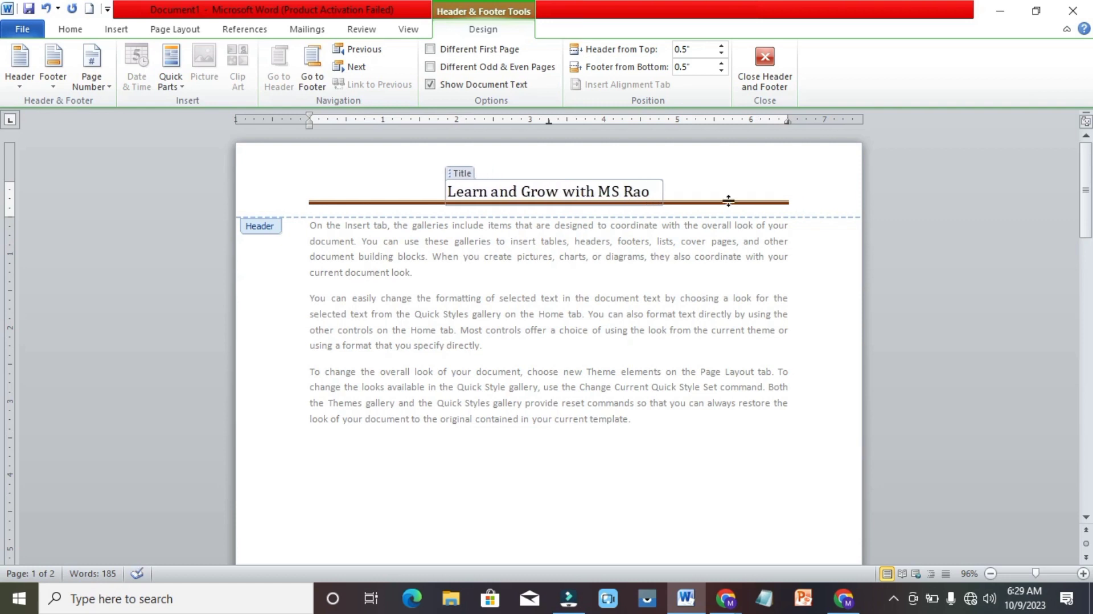
click(826, 331)
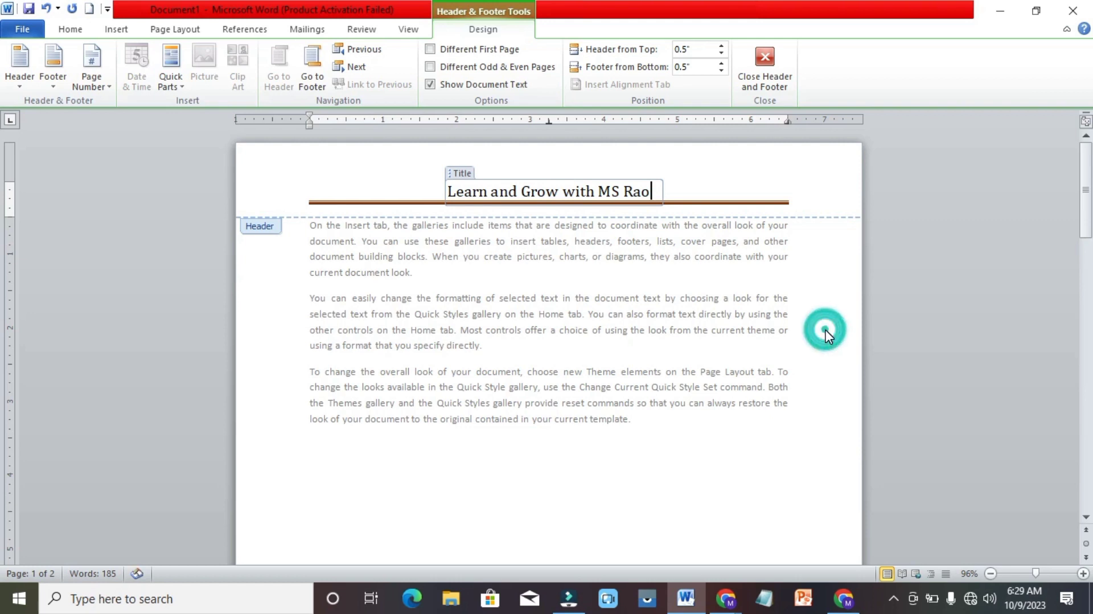
click(835, 182)
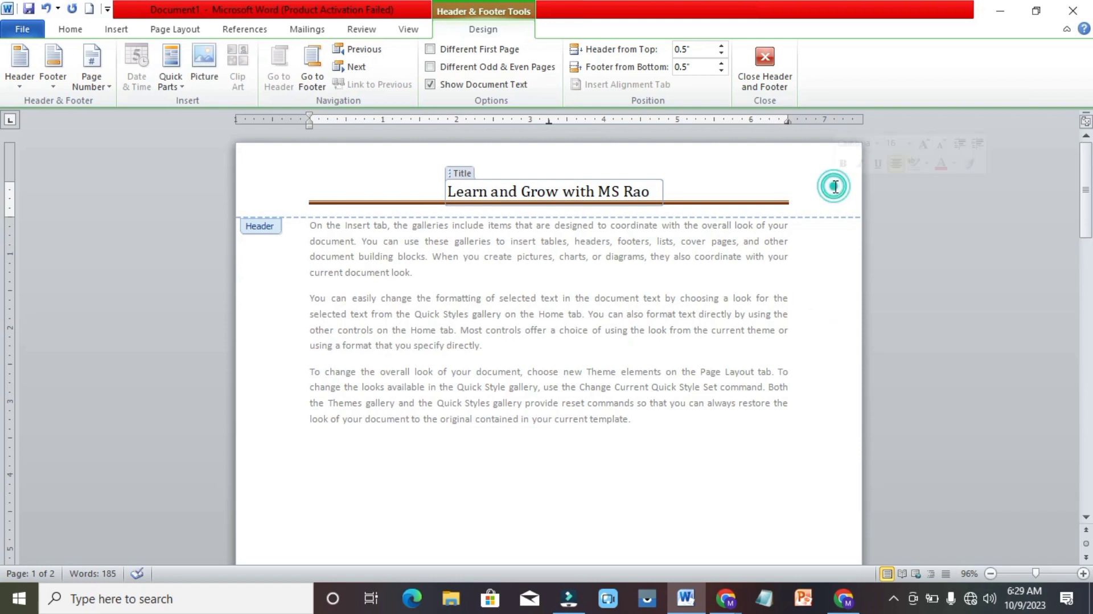
double_click(754, 227)
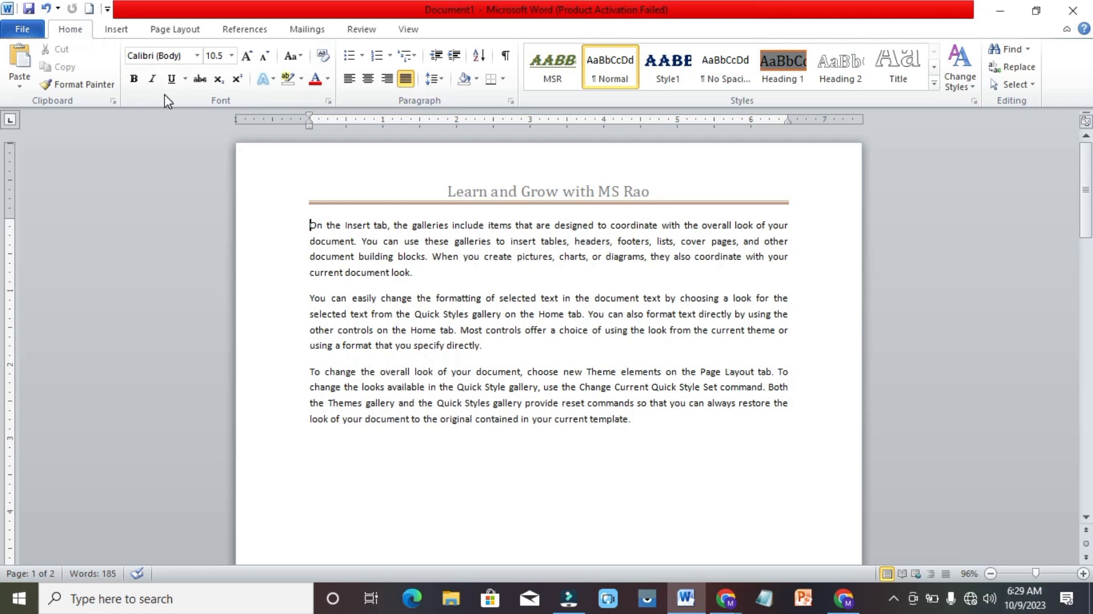
- Remove the title header with Header > Remove Header and close header editing
double_click(463, 171)
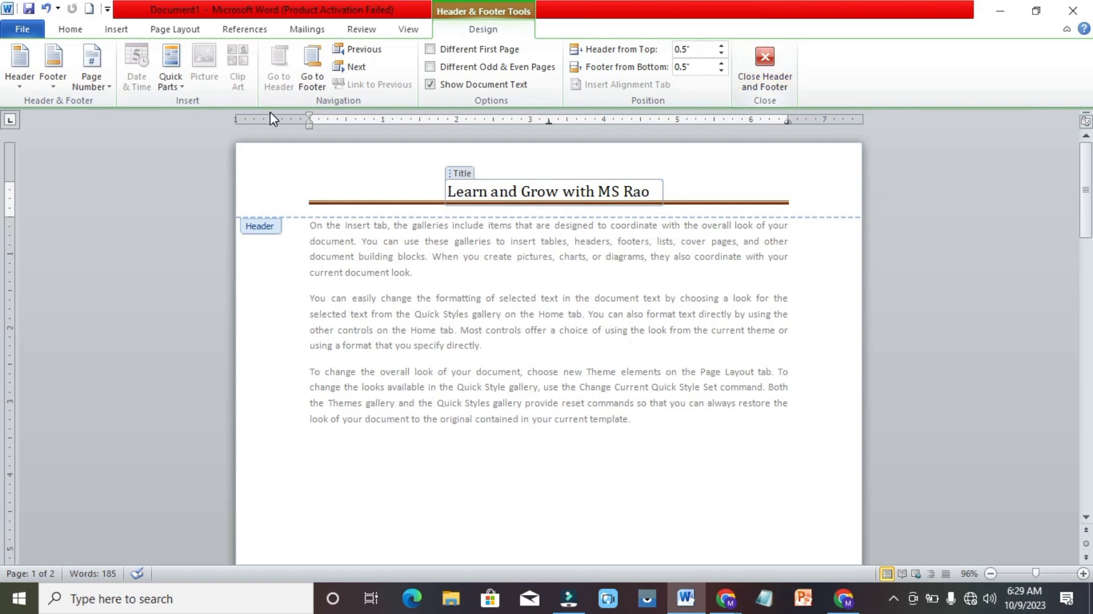
click(19, 66)
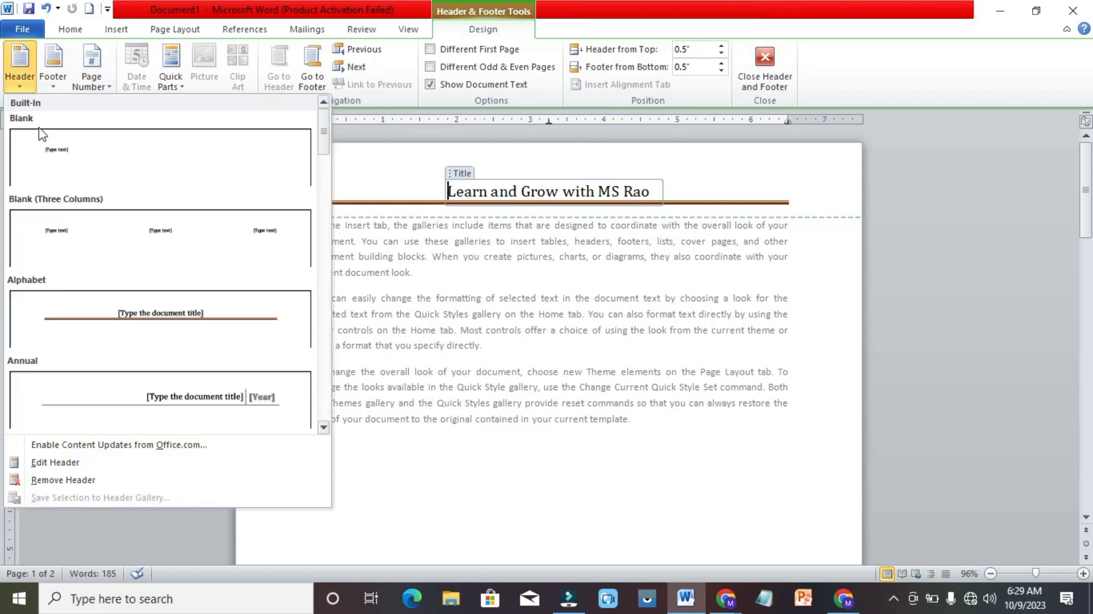
click(63, 480)
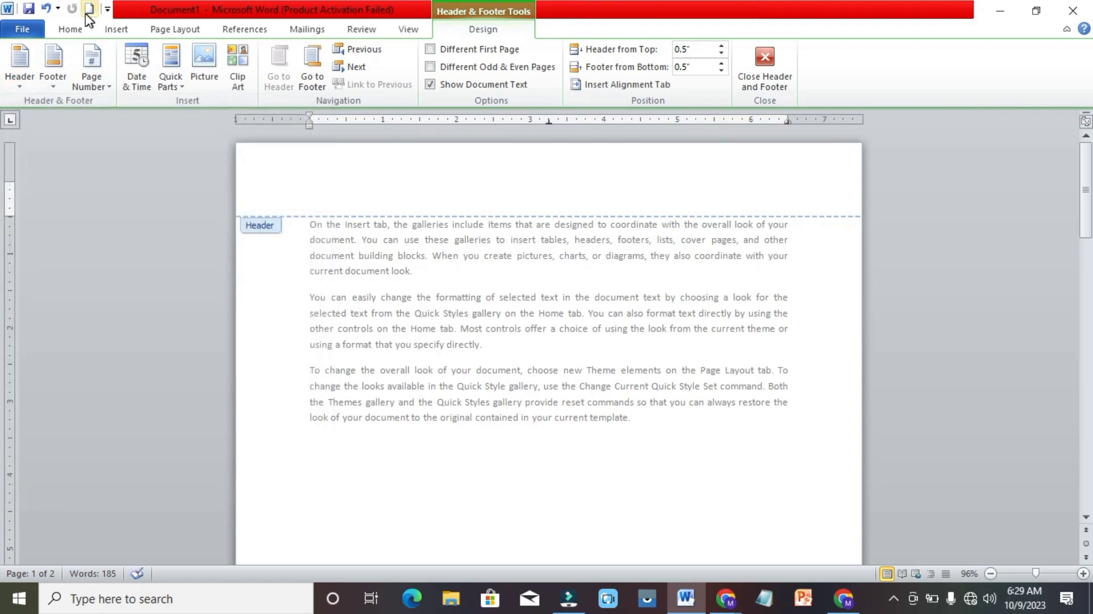
click(123, 29)
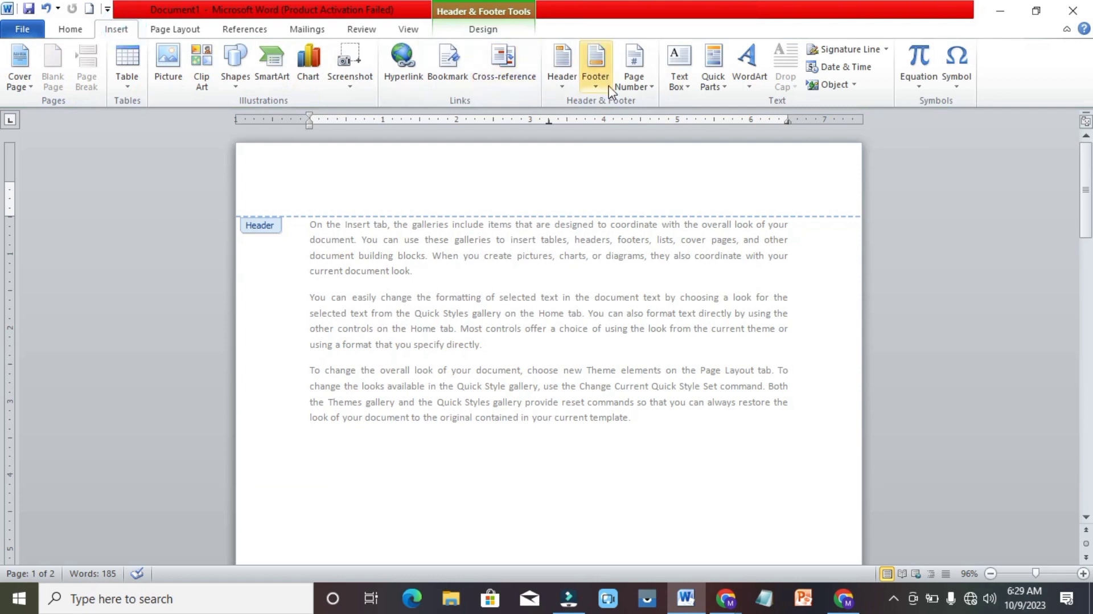
double_click(658, 318)
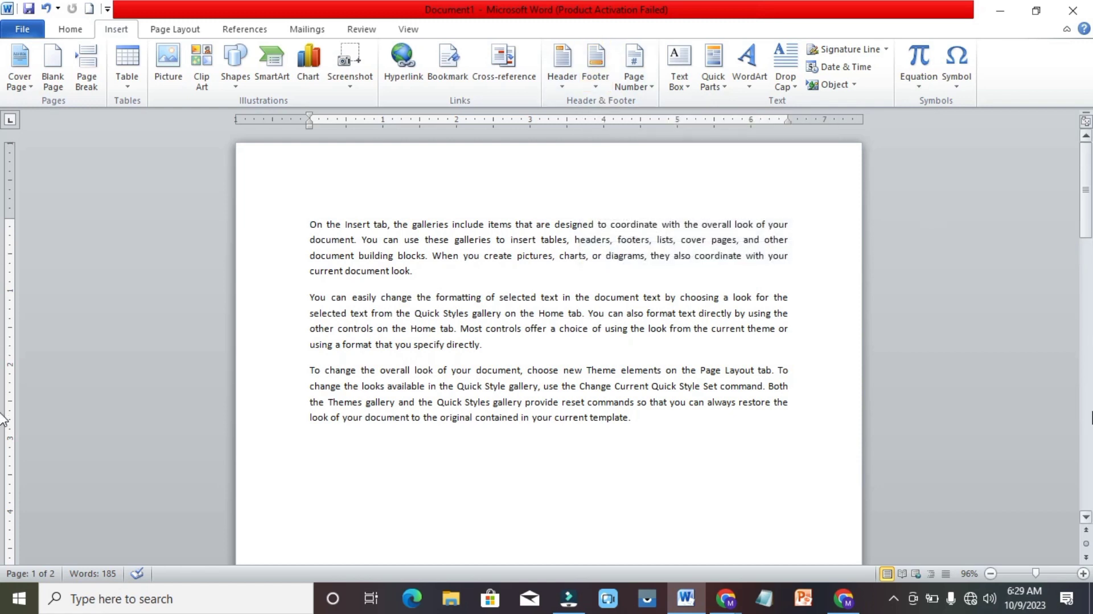
- Open page 1's footer for editing and erase a test entry typed there
click(1085, 517)
click(1085, 520)
click(1085, 519)
click(1085, 519)
click(1086, 520)
click(1086, 520)
click(1085, 519)
click(1085, 520)
click(1085, 519)
click(1085, 520)
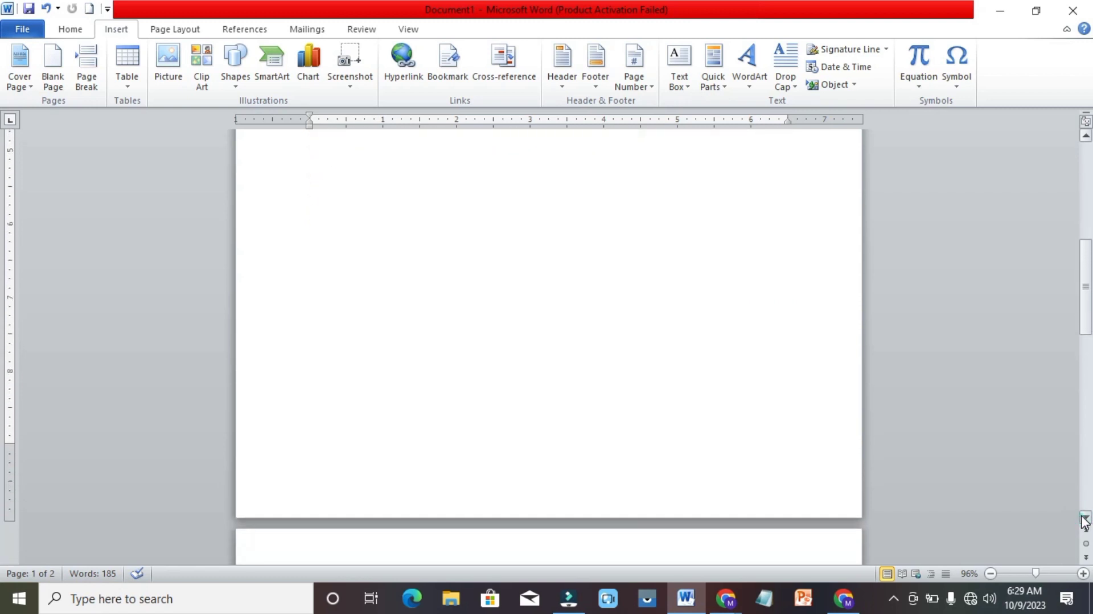
double_click(576, 472)
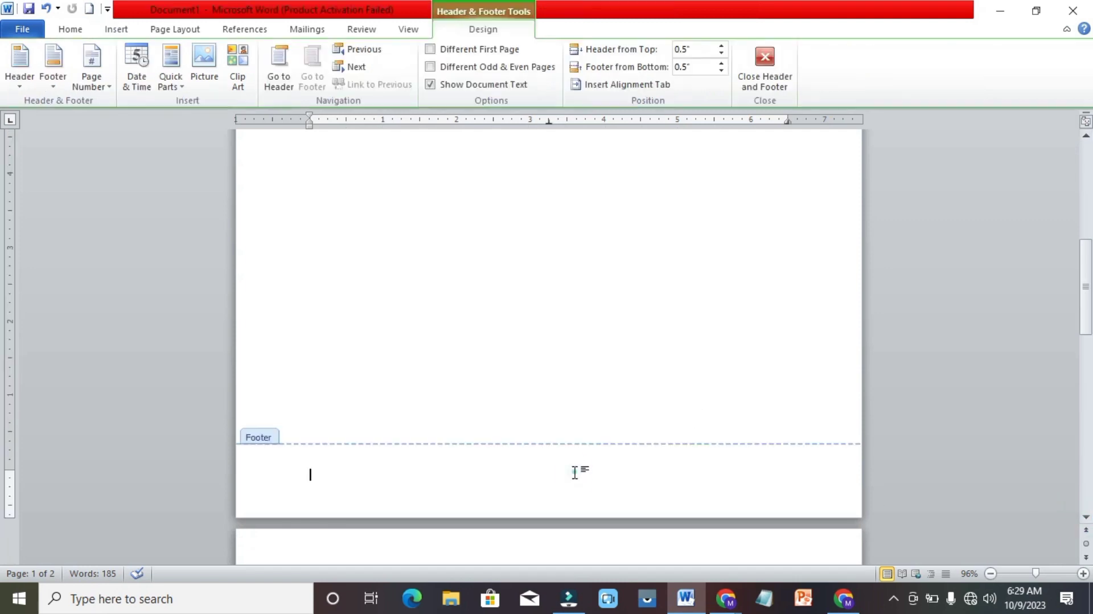
text(jsfkksfsklfj)
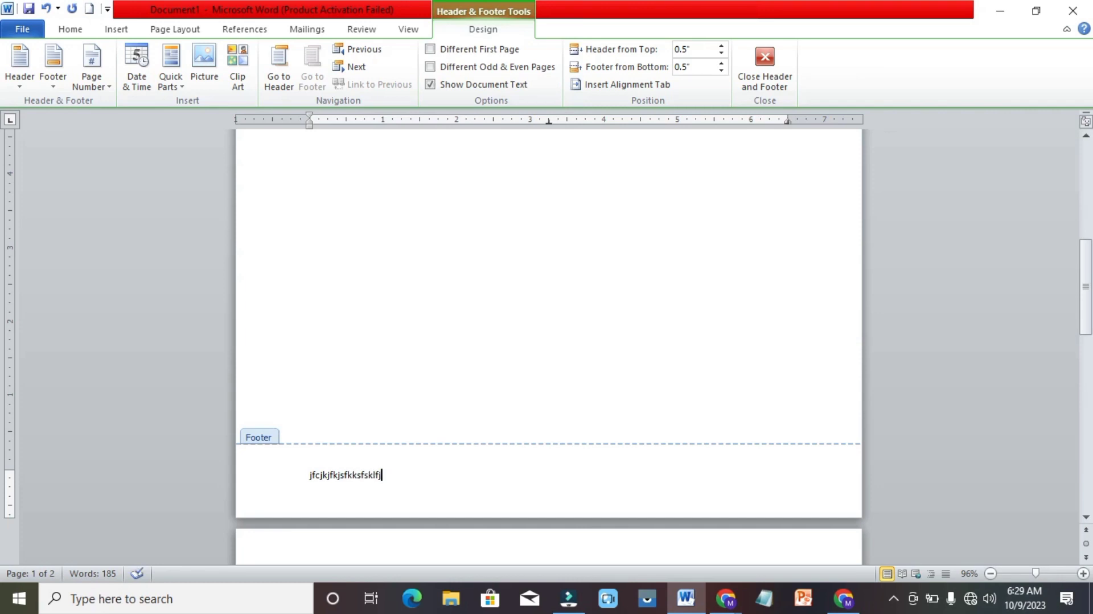
key(BackSpace)
key(BackSpace)
key(BackSpace)
key(BackSpace)
key(BackSpace)
key(BackSpace)
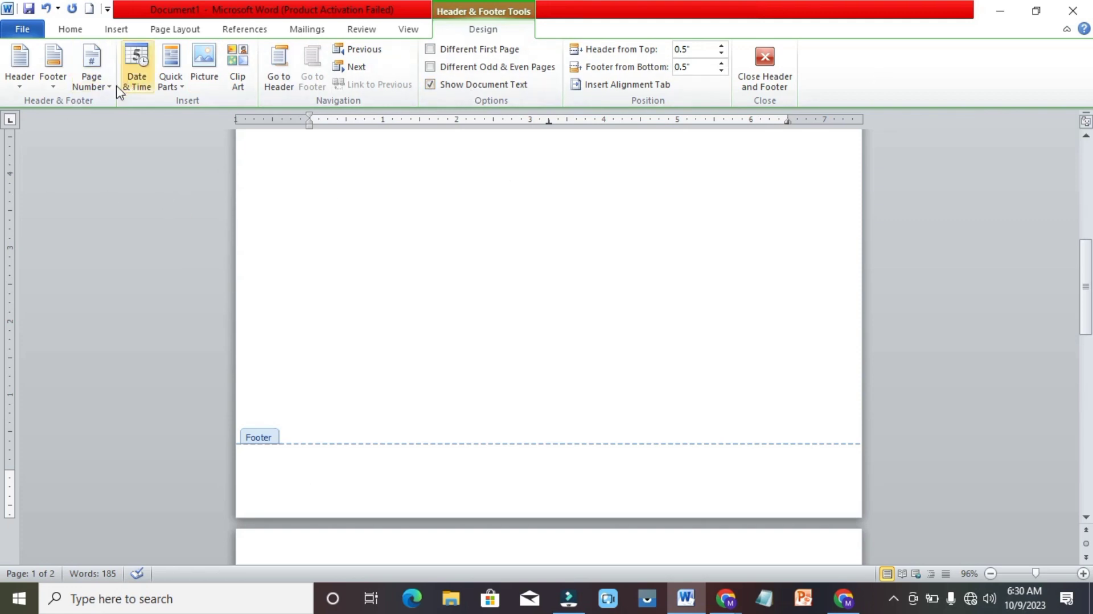
- Apply the Alphabet footer and enter the phone number in its left placeholder
click(55, 86)
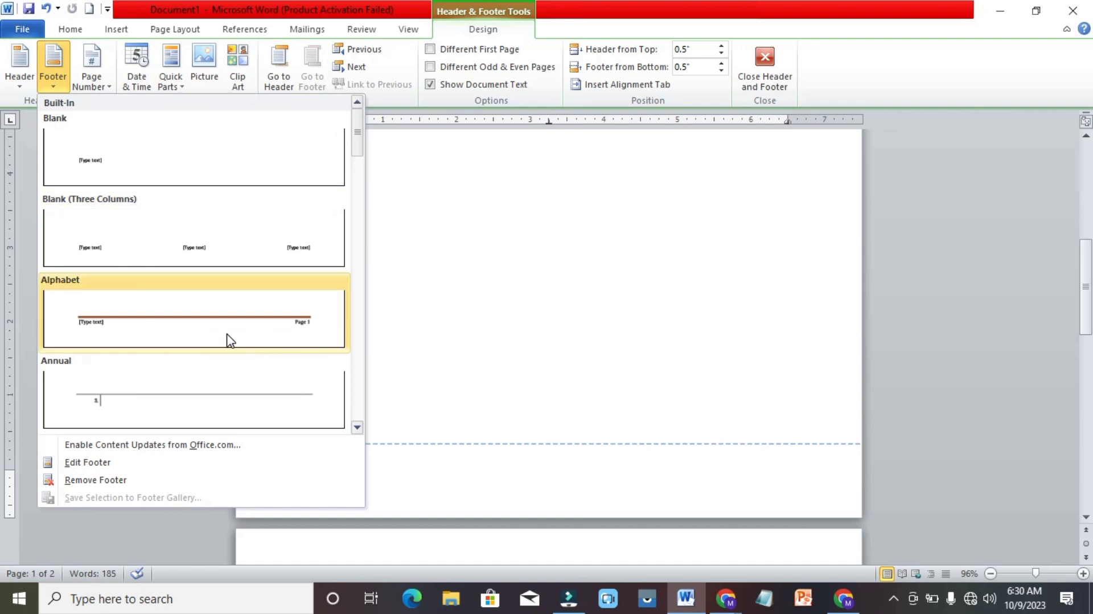
click(156, 326)
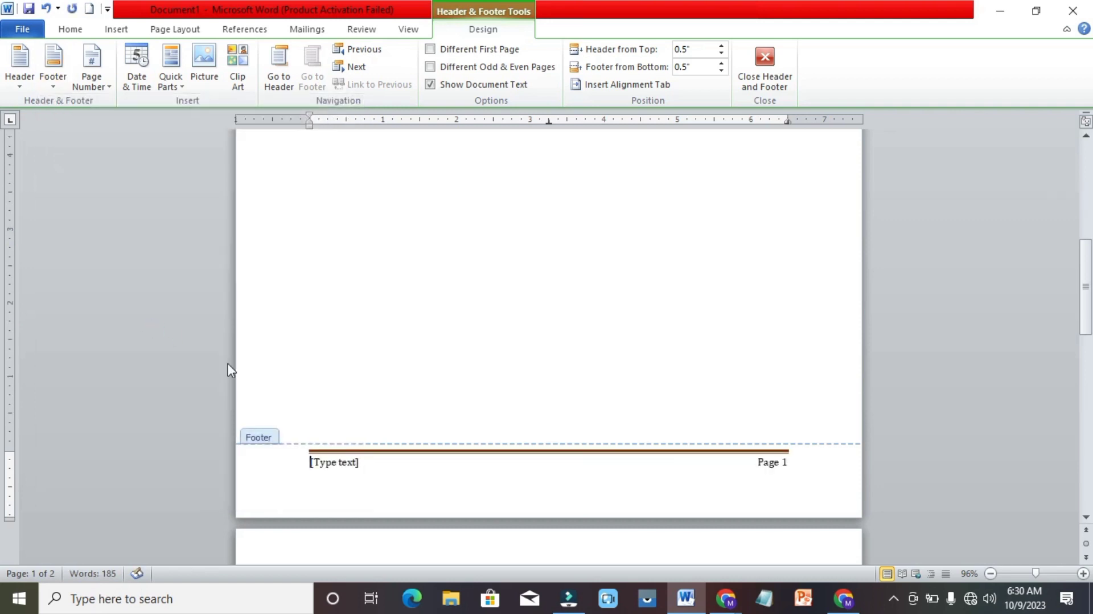
click(356, 461)
click(356, 462)
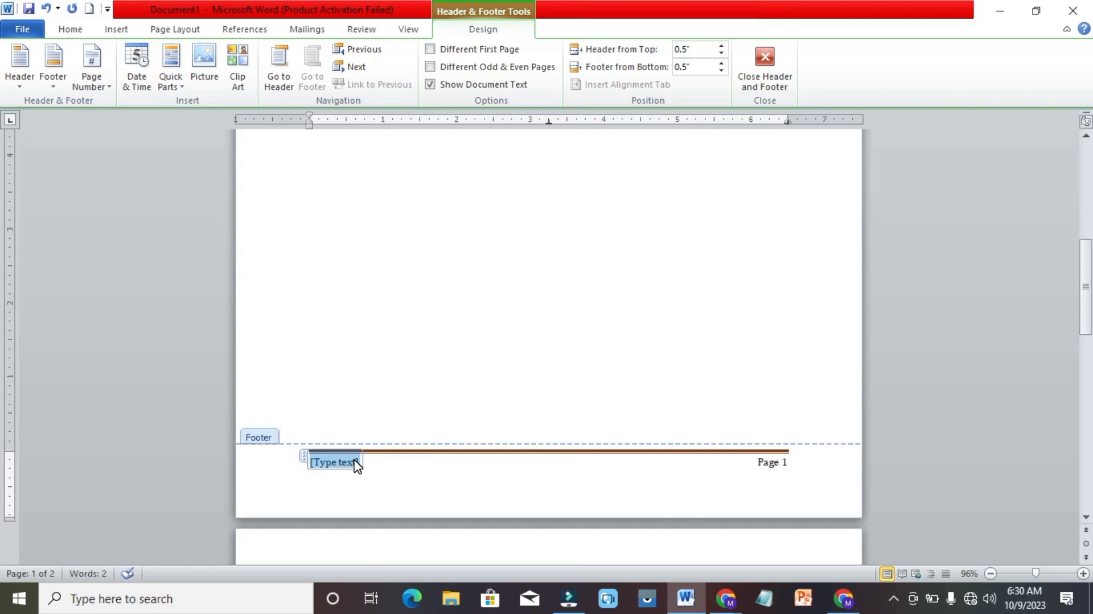
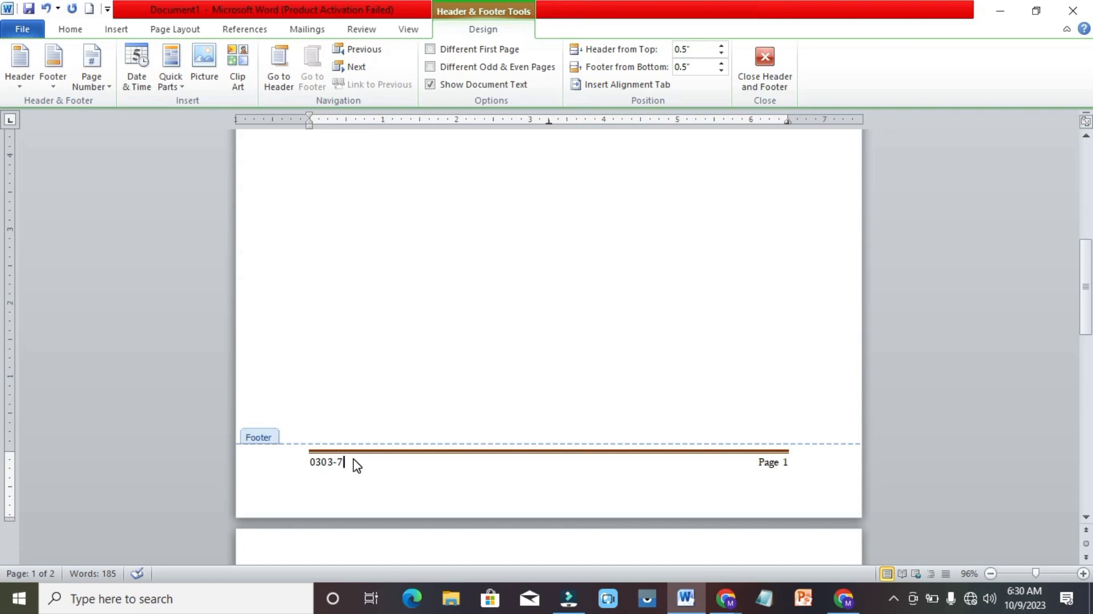
double_click(594, 373)
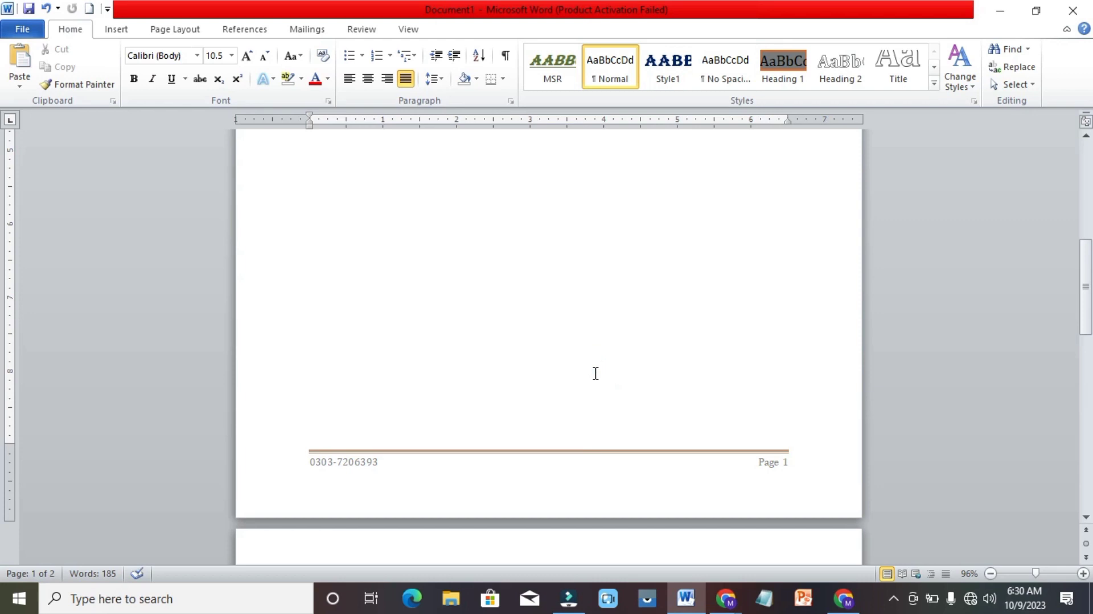
- Add new pages with Enter and scroll through them, checking each page's footer
key(Return)
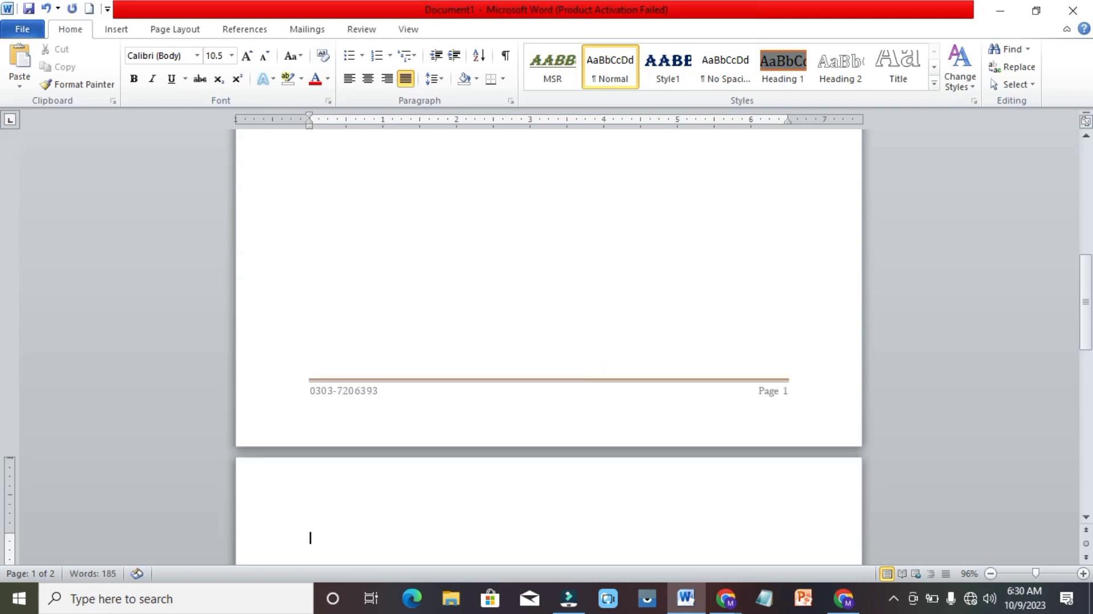
key(BackSpace)
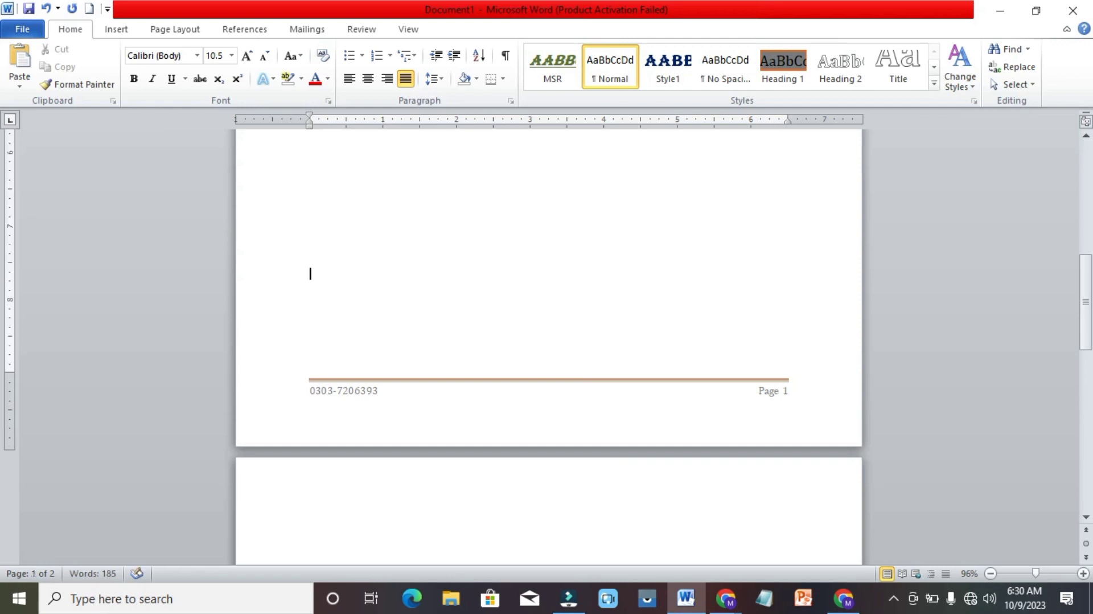
key(Return)
scroll(549, 341, down, 1)
scroll(548, 342, down, 1)
scroll(549, 341, down, 3)
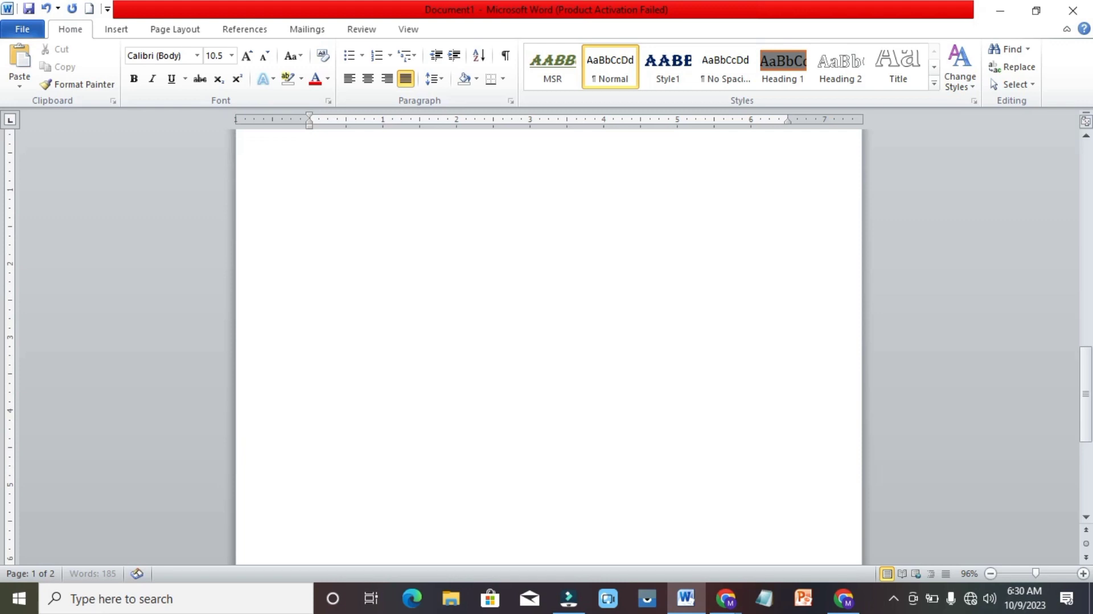
scroll(549, 341, down, 3)
scroll(549, 341, down, 2)
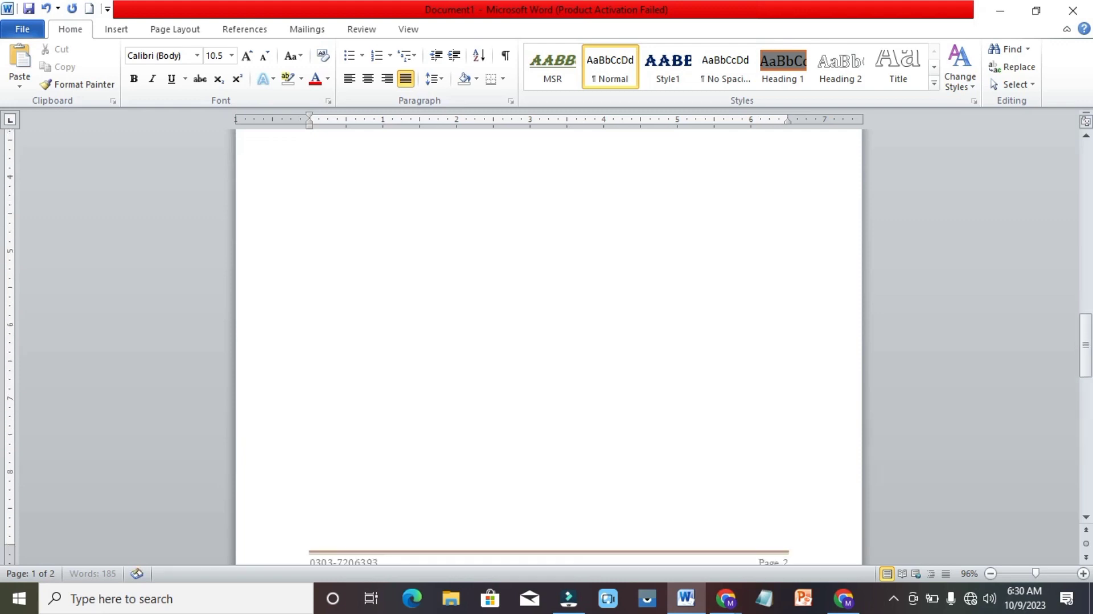
scroll(549, 341, down, 5)
scroll(549, 342, down, 1)
scroll(549, 342, down, 2)
scroll(549, 342, down, 5)
scroll(549, 341, down, 1)
scroll(549, 342, down, 2)
scroll(549, 342, down, 1)
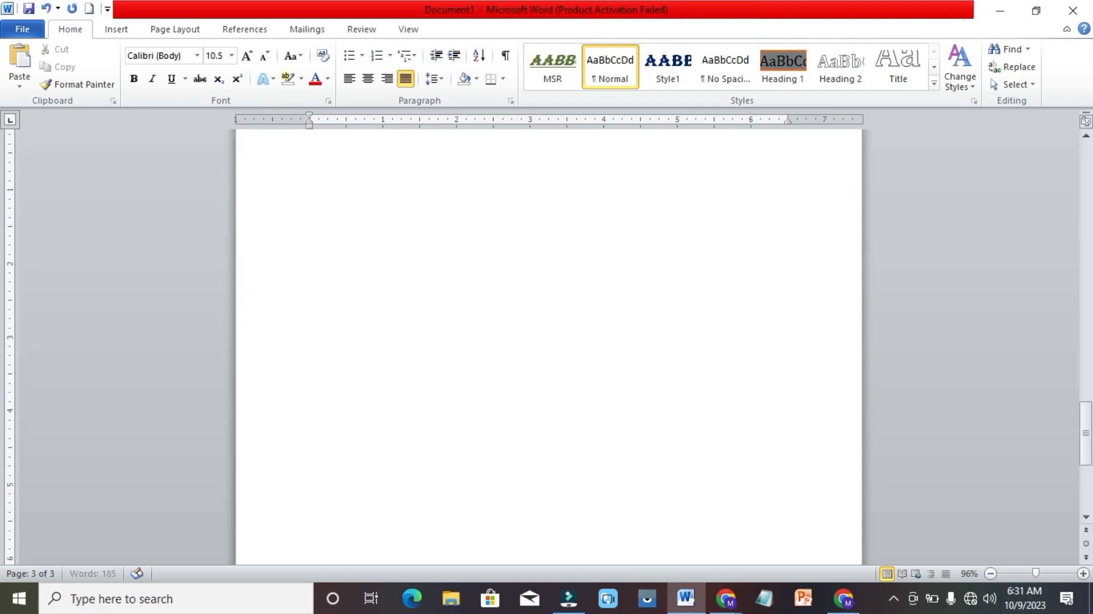
scroll(549, 342, down, 2)
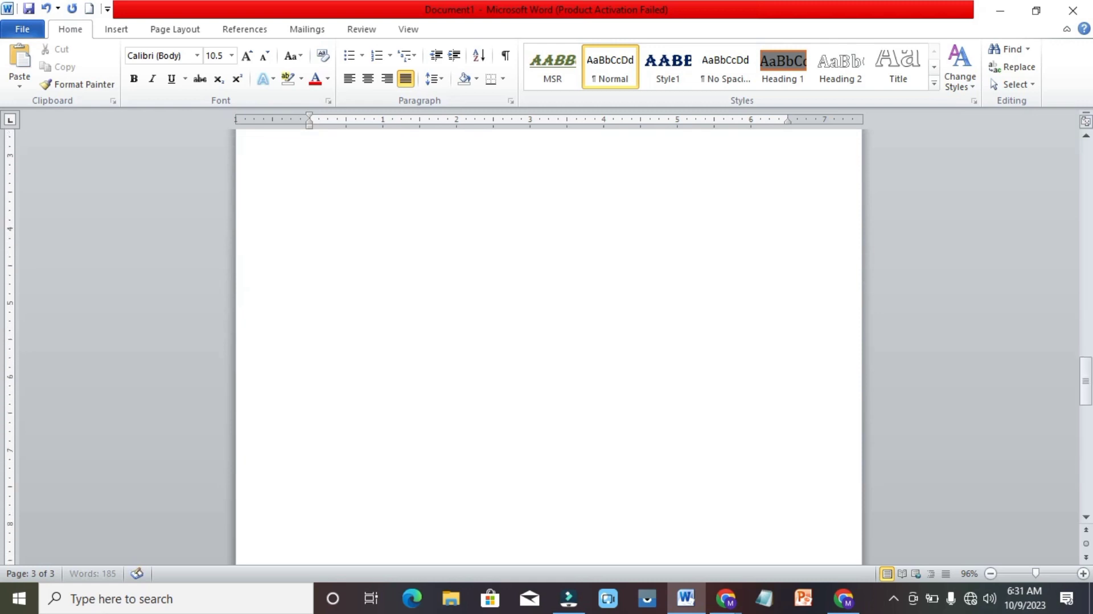
scroll(549, 342, down, 5)
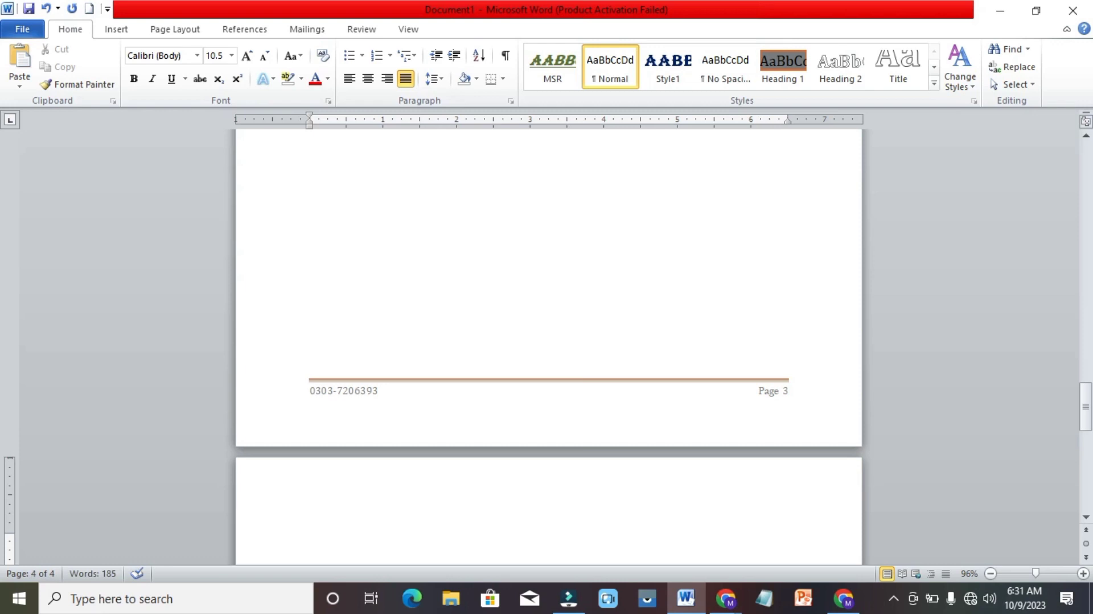
- Return to page 1's footer, open it, then close header and footer editing
key(Up)
key(Up)
key(Up)
key(Up)
key(Up)
key(Up)
key(Up)
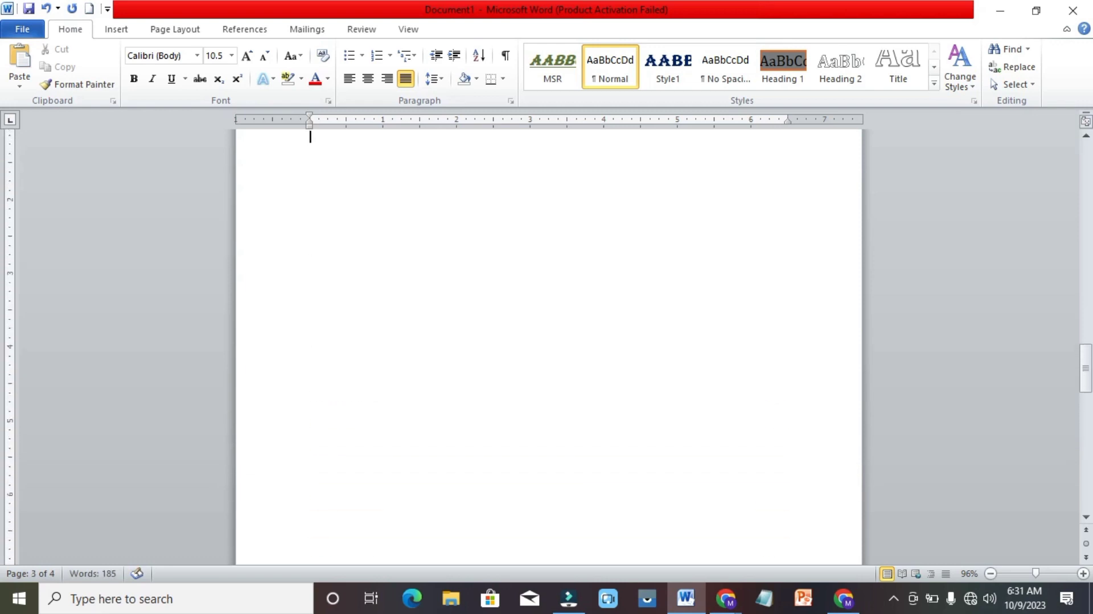
key(Up)
key(Up)
key(Up)
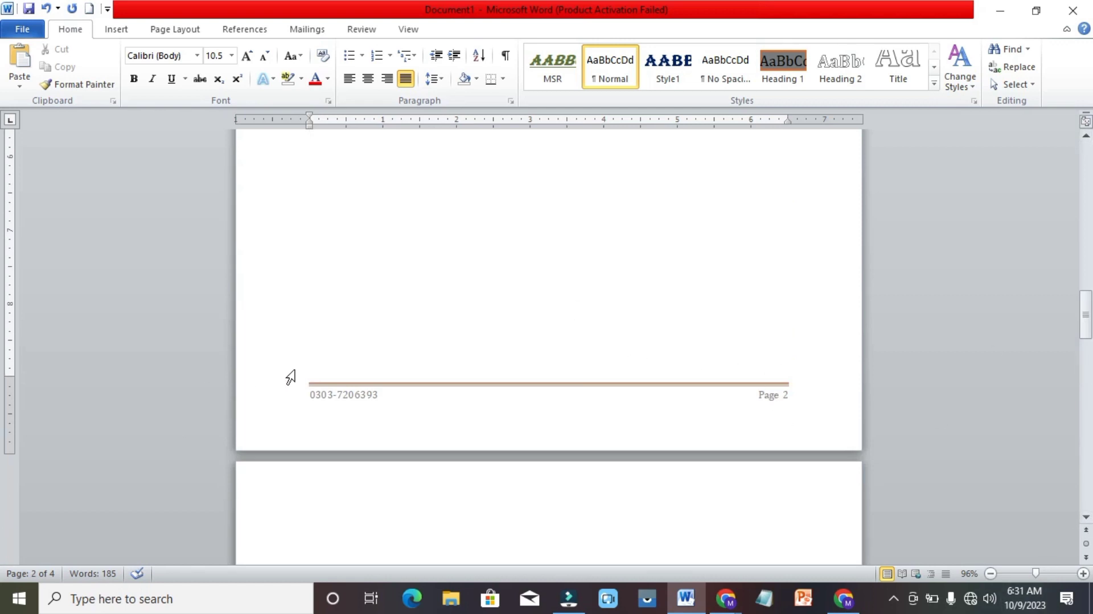
key(Up)
key(Up)
key(Up)
key(Up)
key(Up)
key(Up)
key(Up)
key(Up)
key(Up)
key(Up)
key(Up)
key(Up)
key(Up)
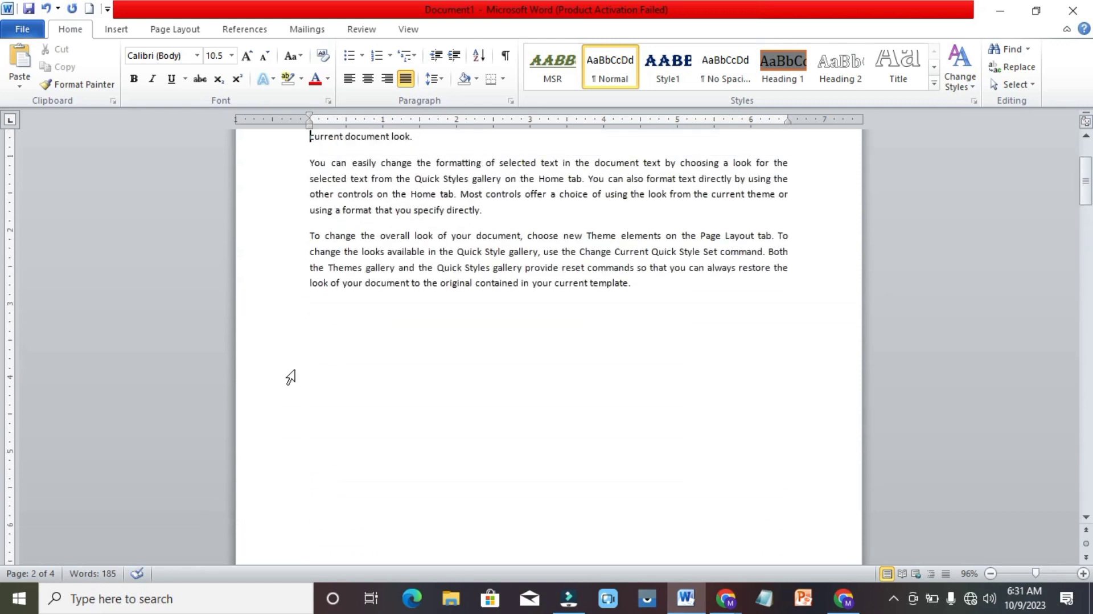
key(Up)
key(Up)
key(Up)
key(Down)
key(Down)
key(Down)
key(Down)
key(Down)
key(Down)
key(Down)
key(Down)
key(Down)
key(Down)
key(Down)
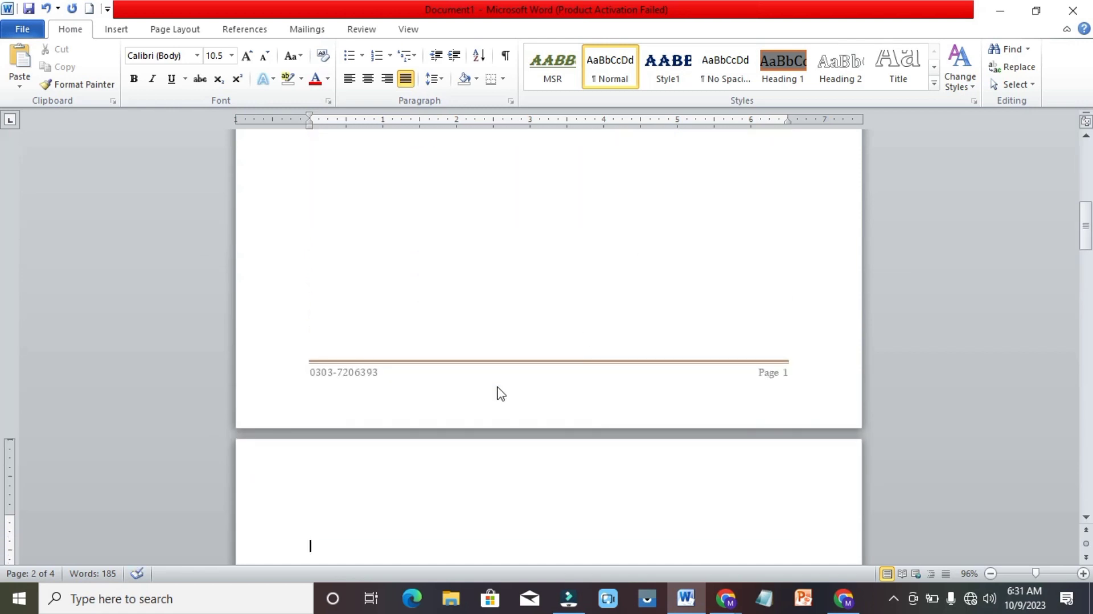
double_click(452, 400)
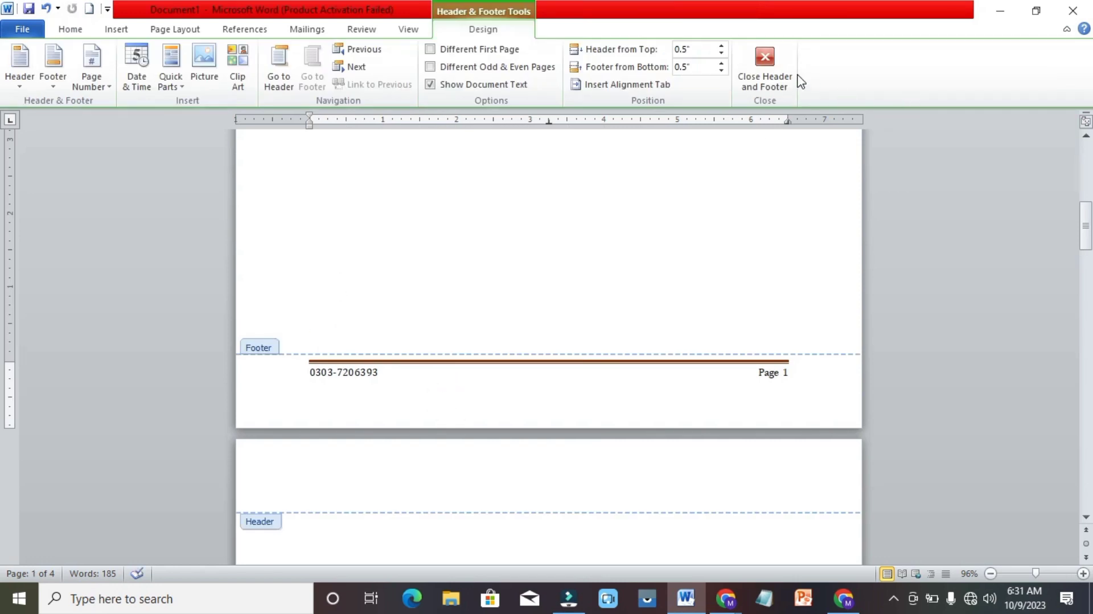
click(780, 74)
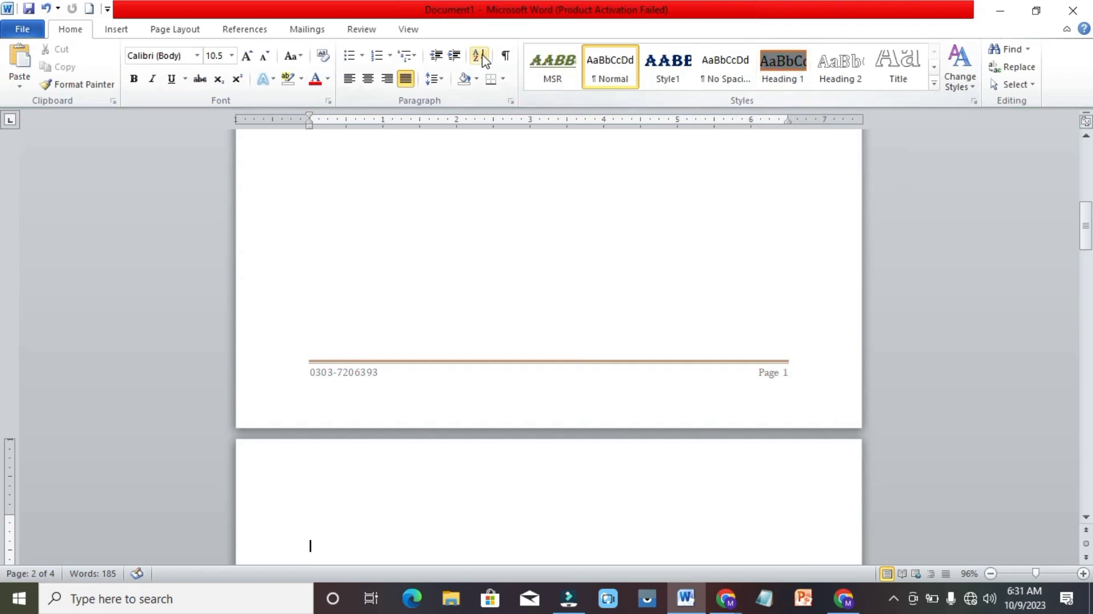
- Remove the footer with its phone number, rule and 'Page 1' text, leaving the footer area empty
double_click(421, 397)
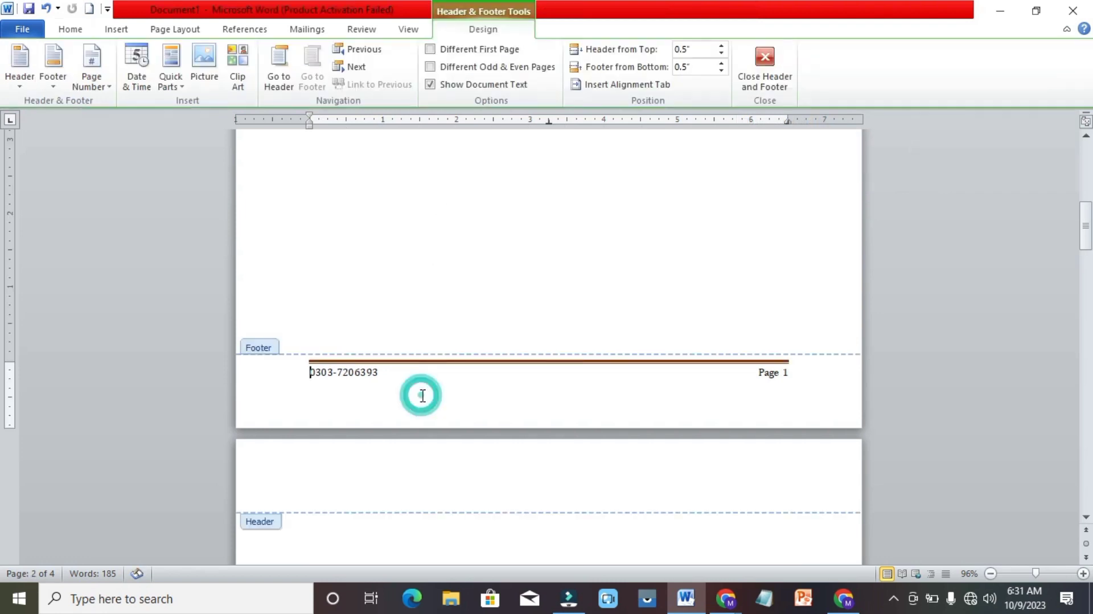
click(57, 85)
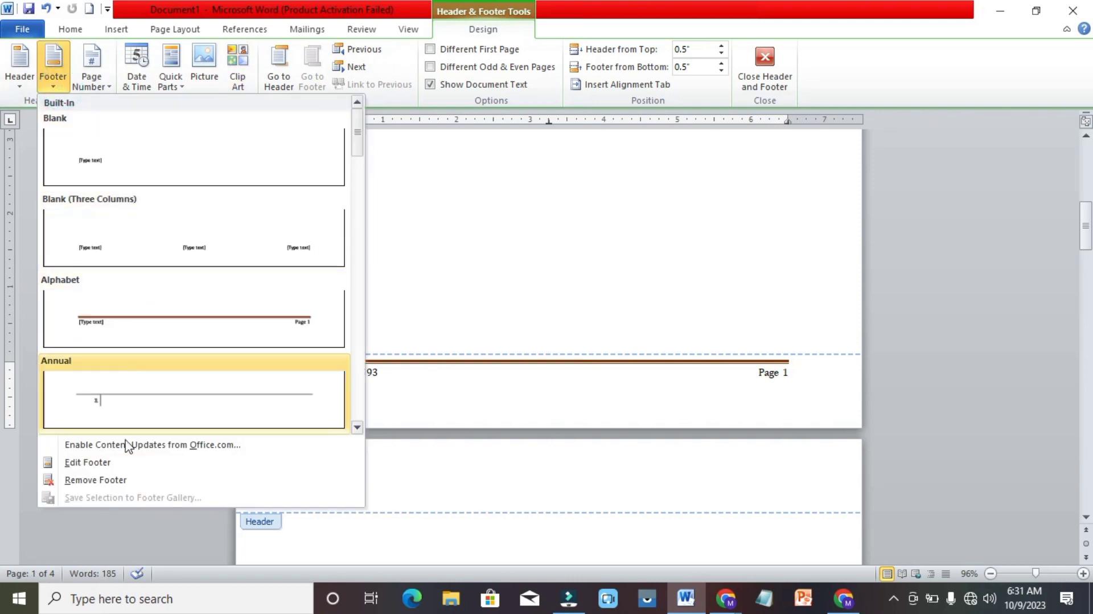
click(112, 480)
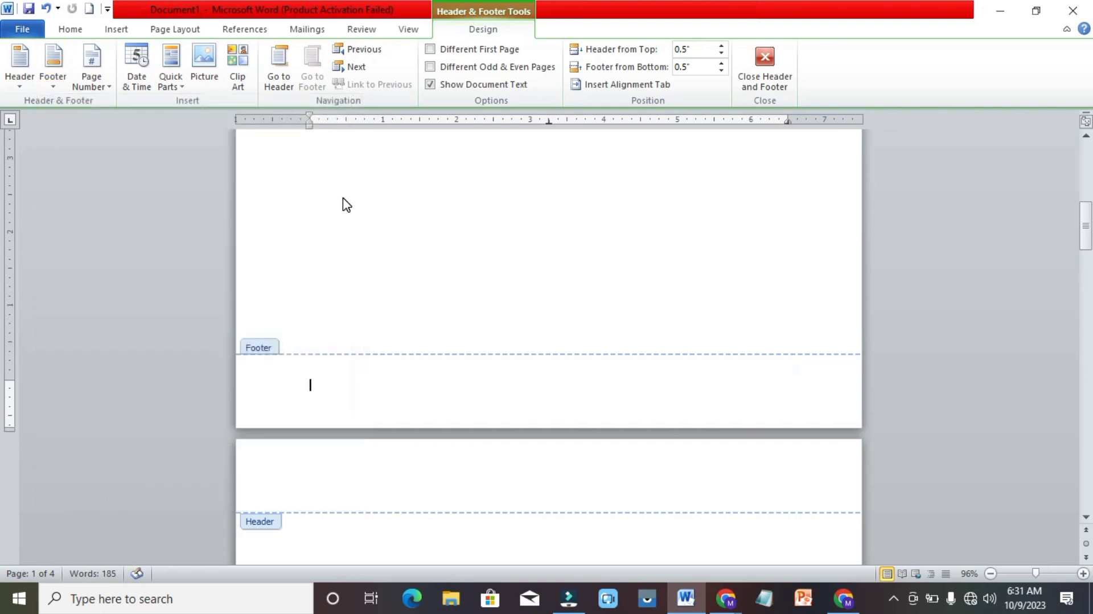
click(117, 32)
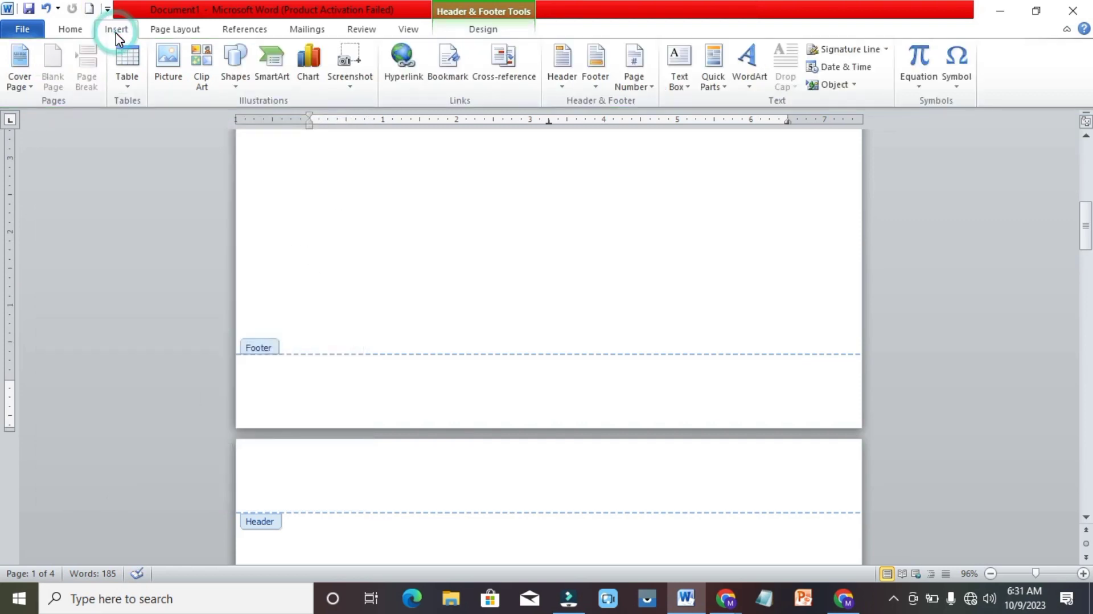
- Insert a large rotated Vertical, Left page number in the left page margin
double_click(532, 320)
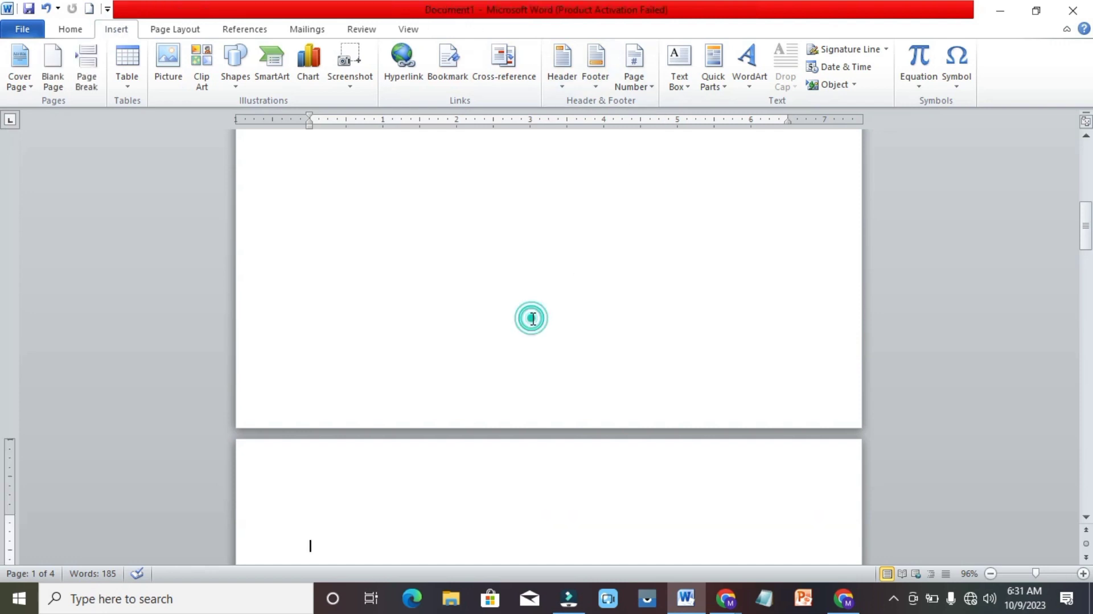
click(655, 91)
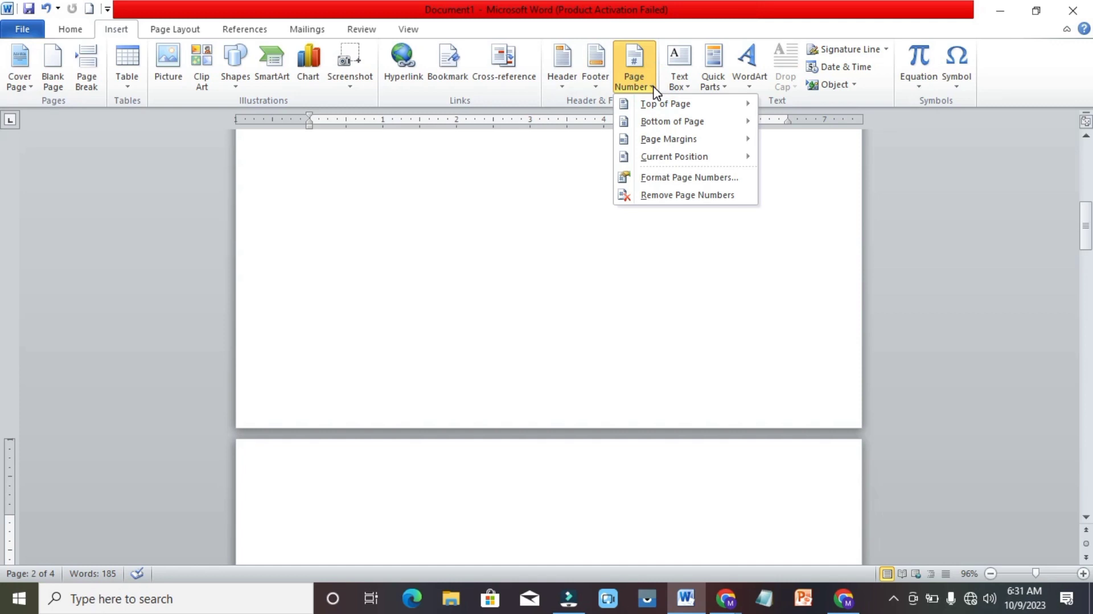
mouse_move(692, 138)
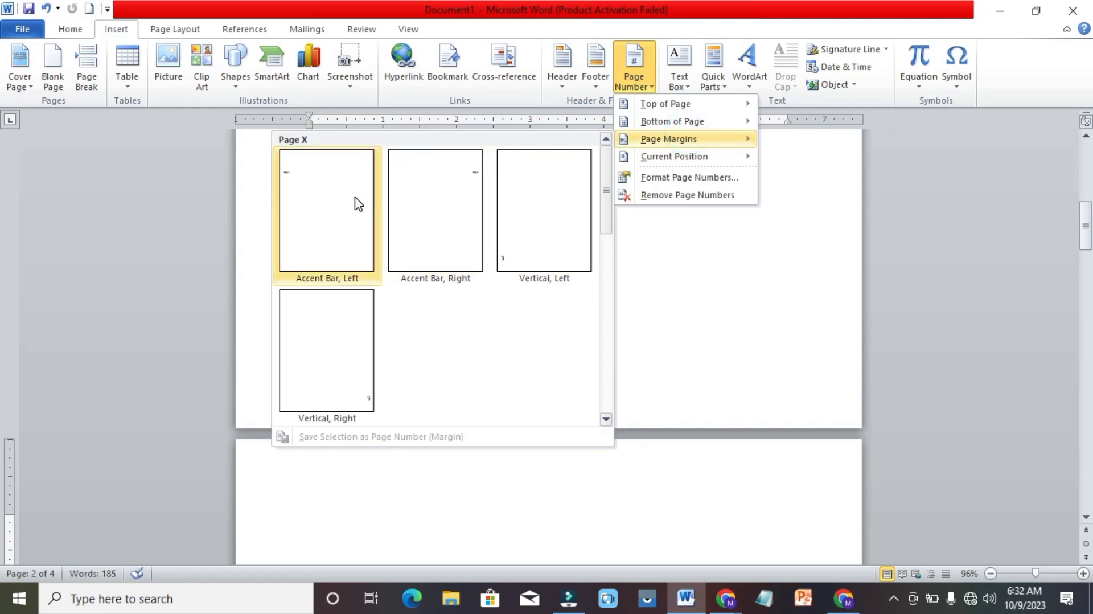
click(500, 257)
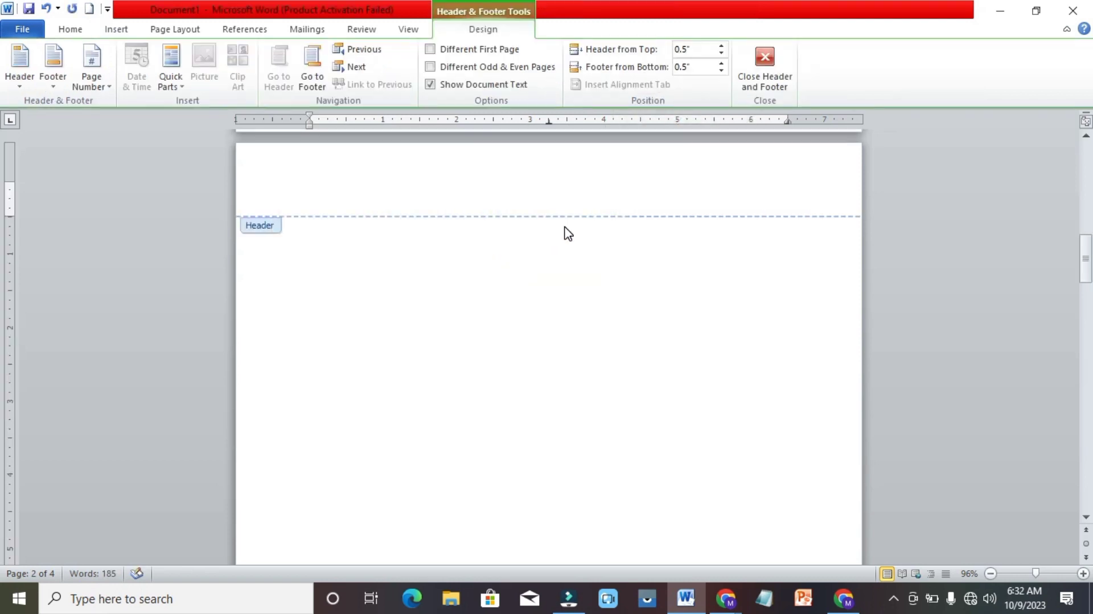
- Add a Brackets 2 top-of-page number, showing the page number in brackets centred on a rule
double_click(566, 260)
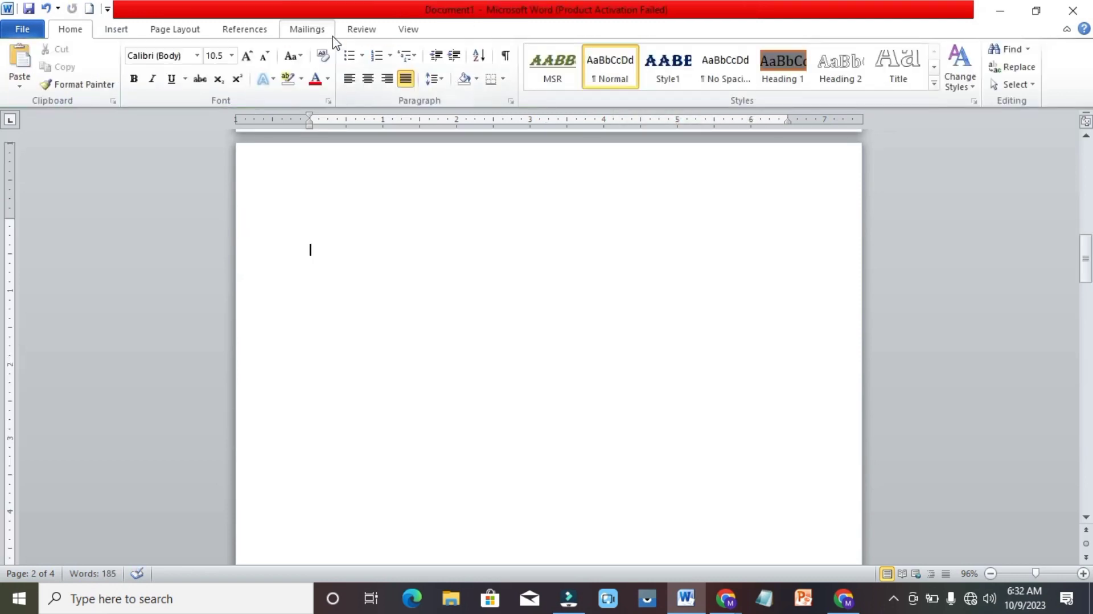
click(116, 29)
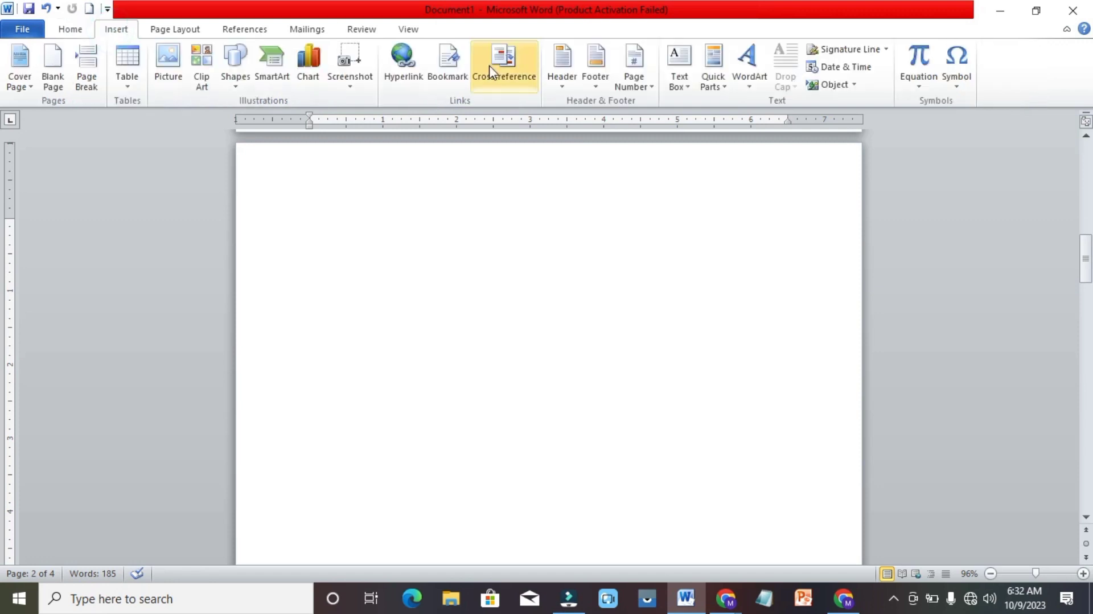
click(652, 92)
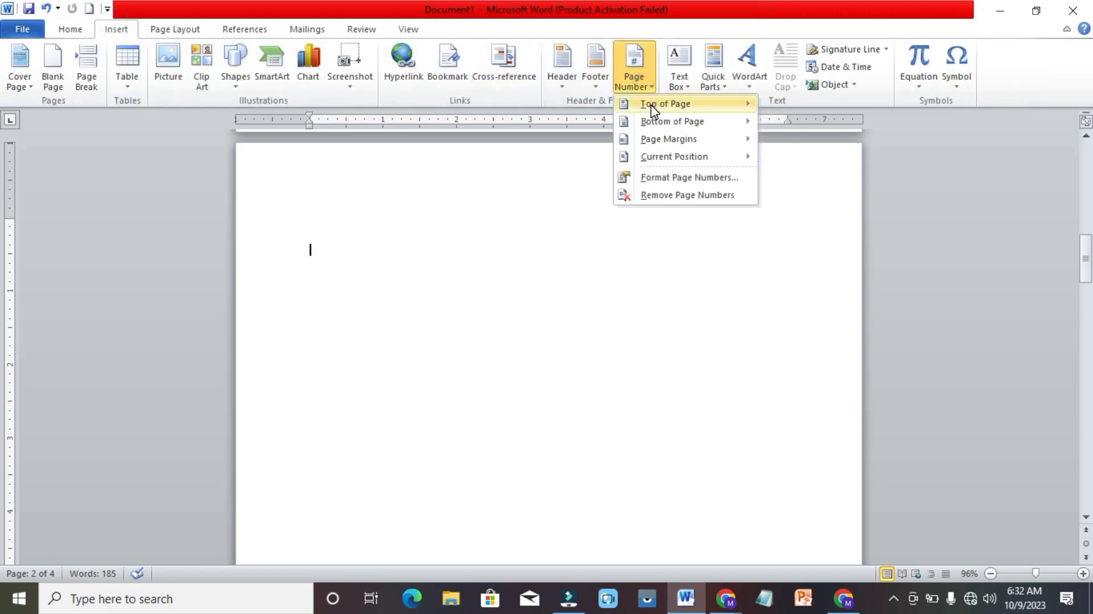
mouse_move(654, 109)
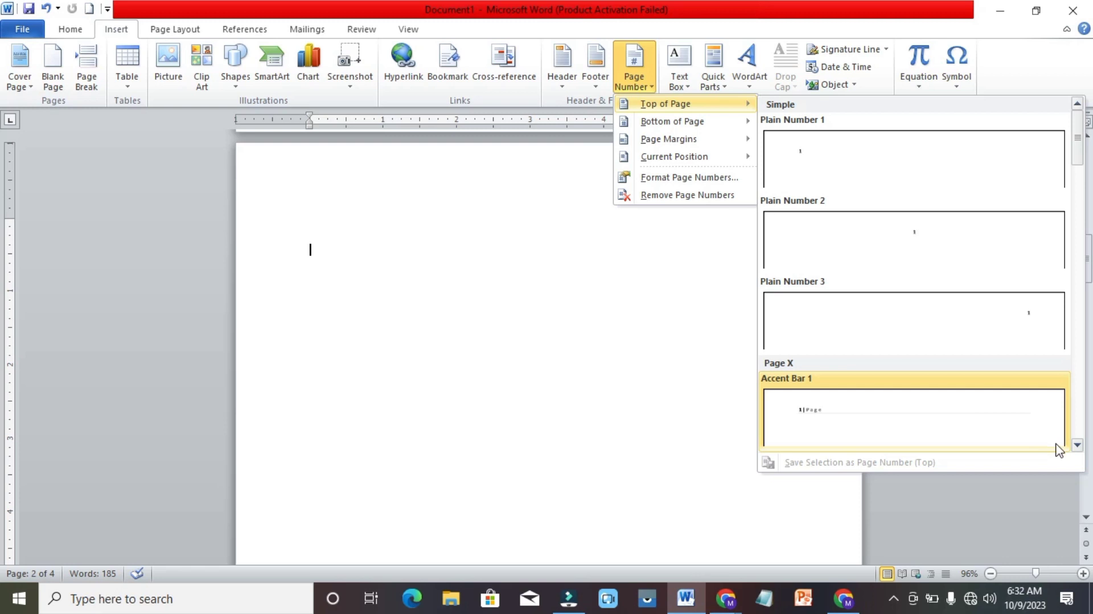
click(1078, 447)
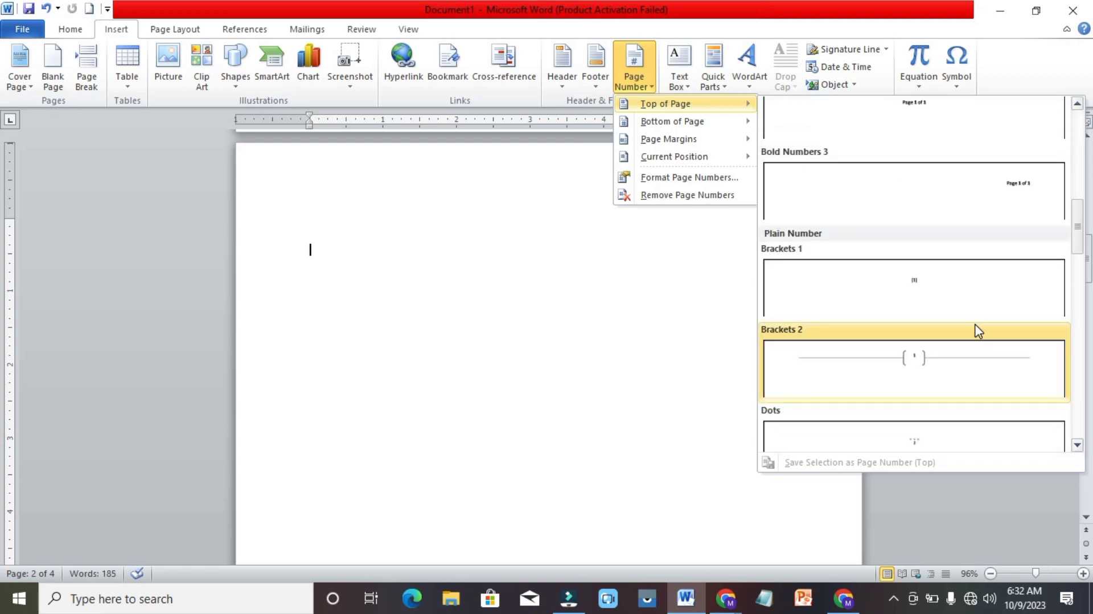
click(914, 367)
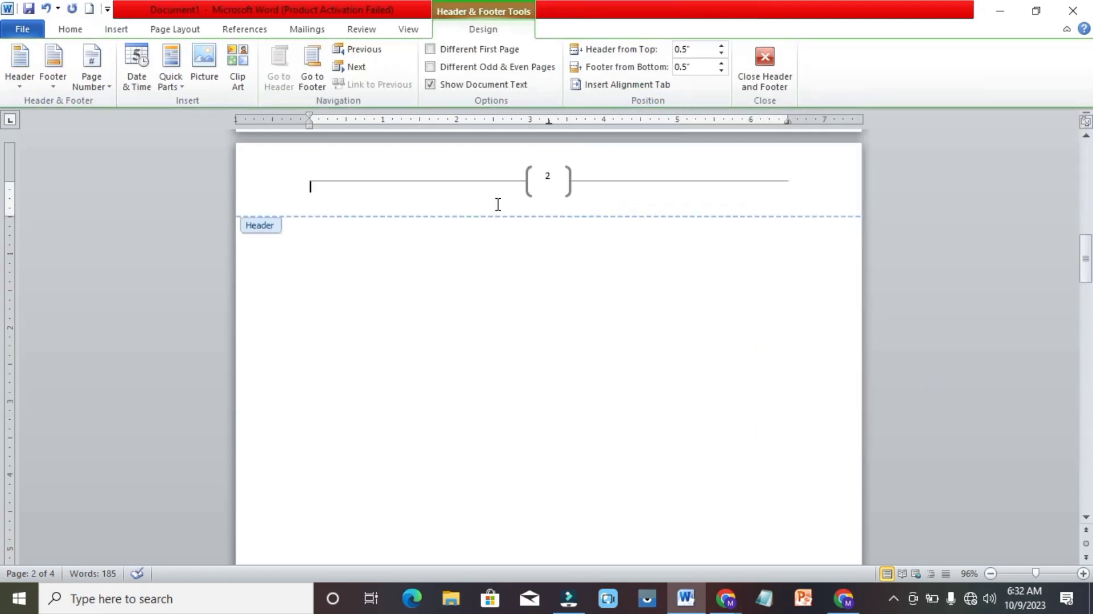
- Insert an Accent Bar 1 bottom-of-page number reading '2 | Page' above a rule
click(1088, 157)
drag(1088, 156, 1087, 151)
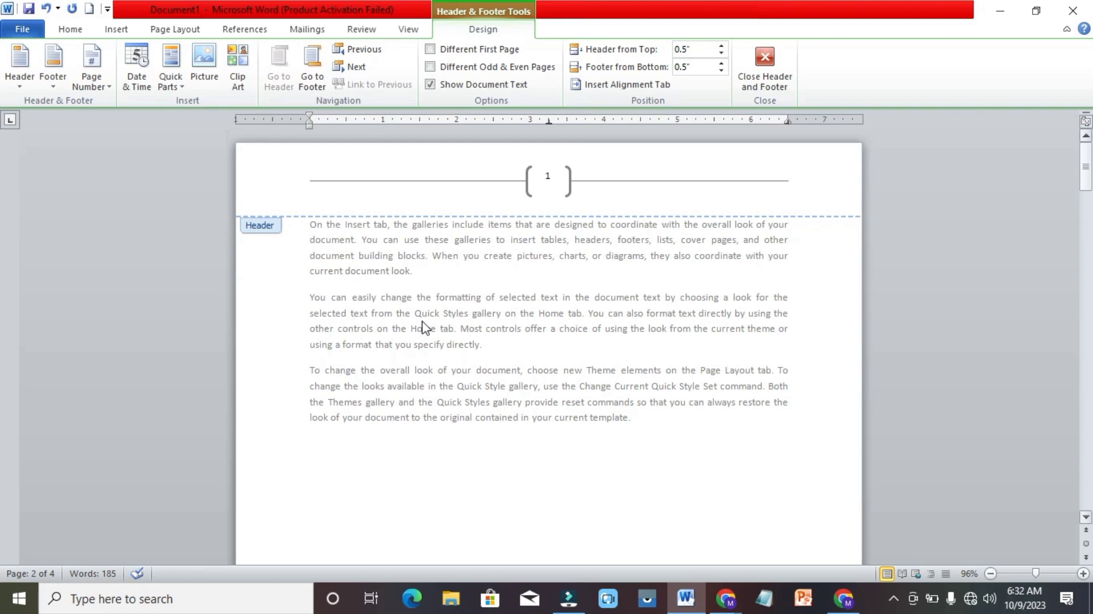
scroll(422, 327, down, 10)
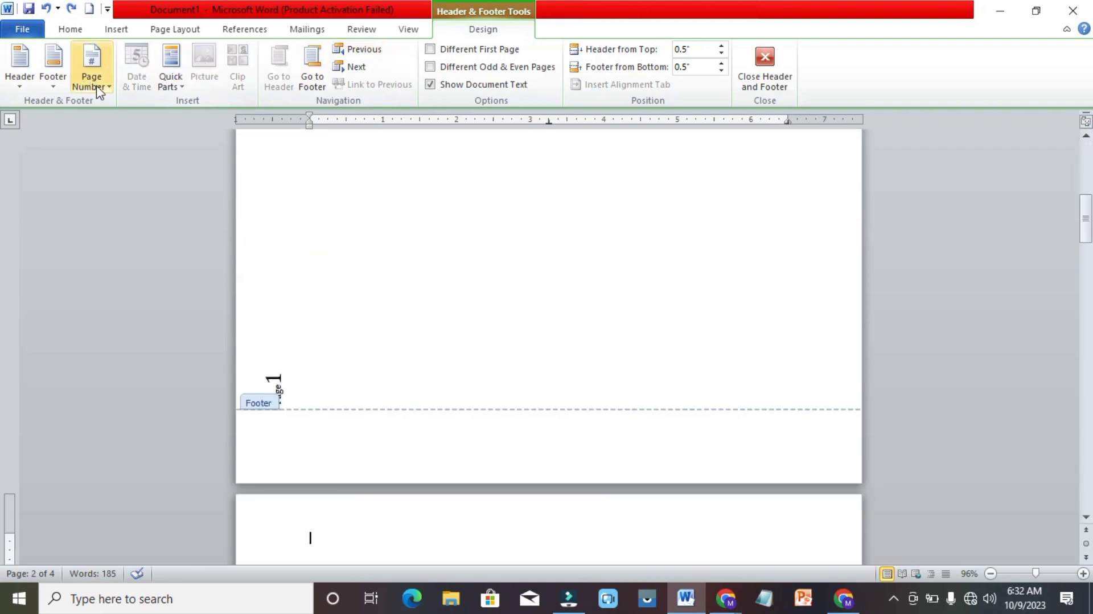
click(111, 91)
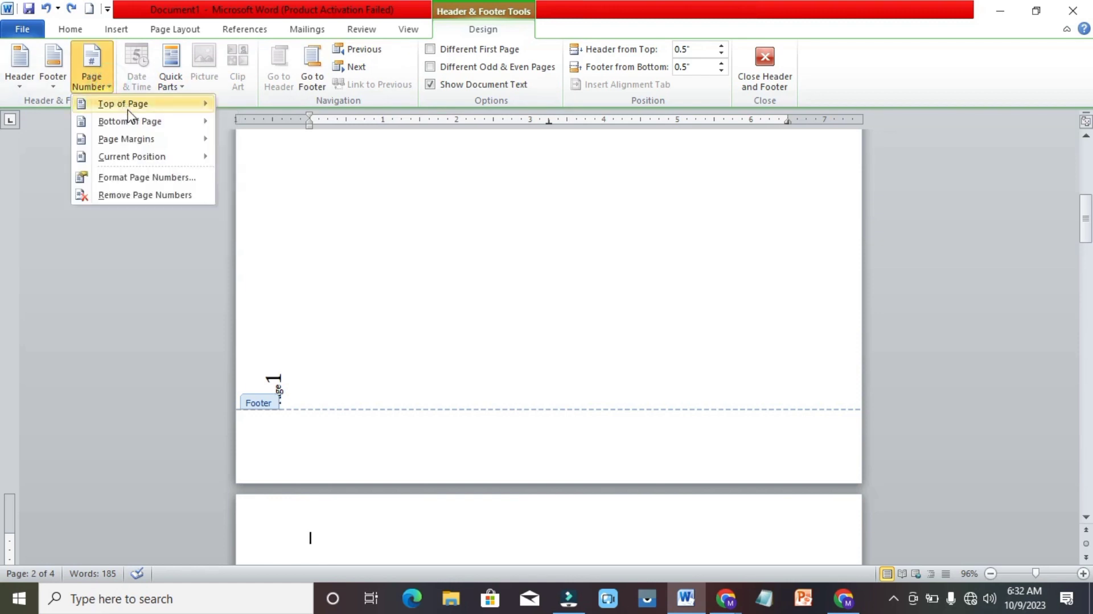
mouse_move(131, 122)
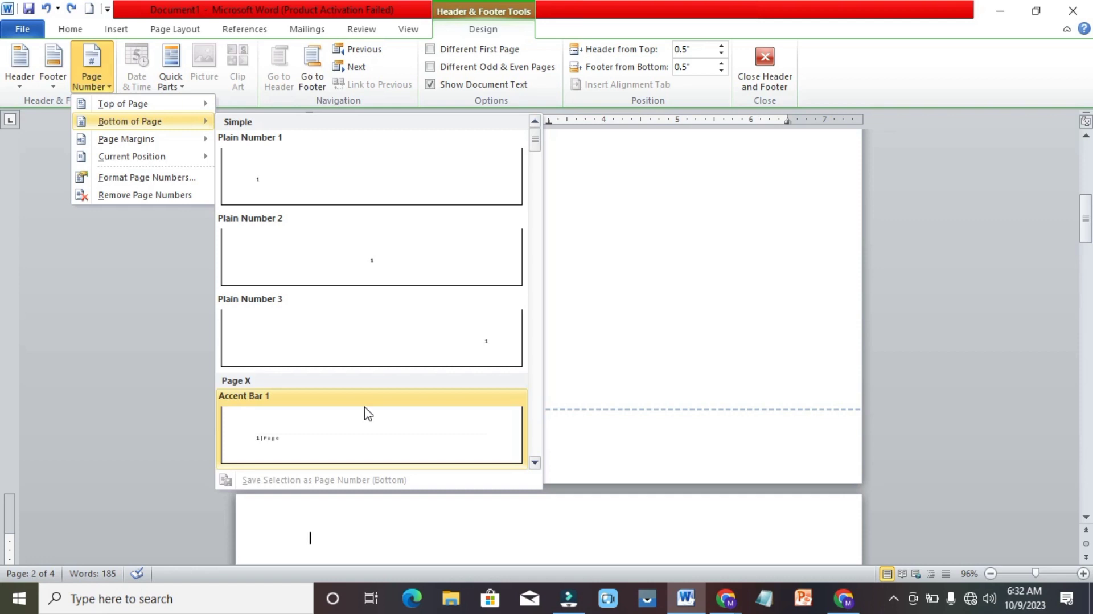
click(289, 440)
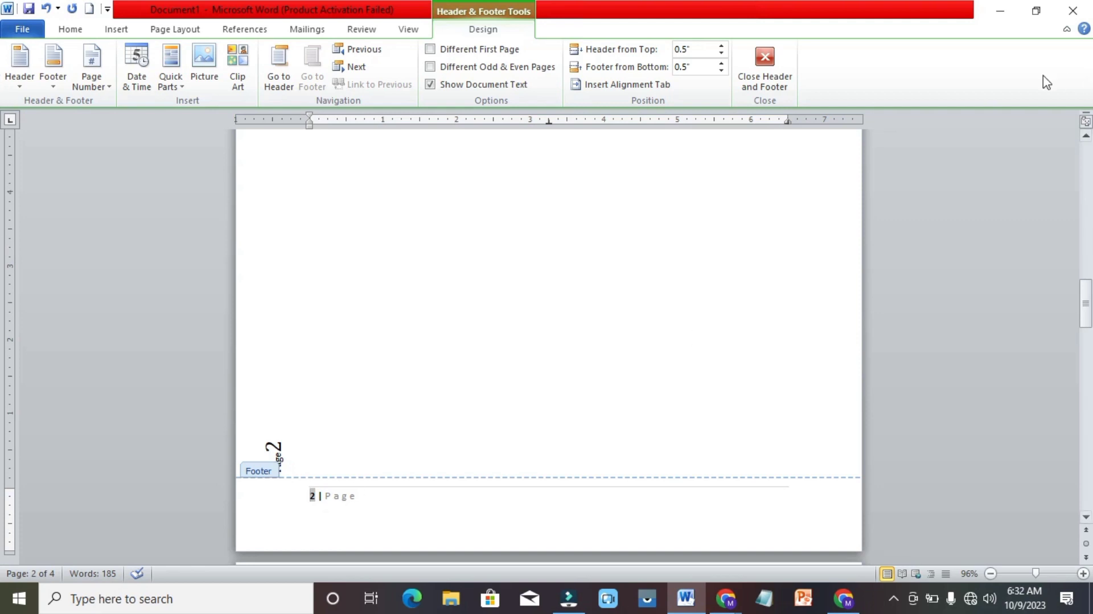
click(1087, 155)
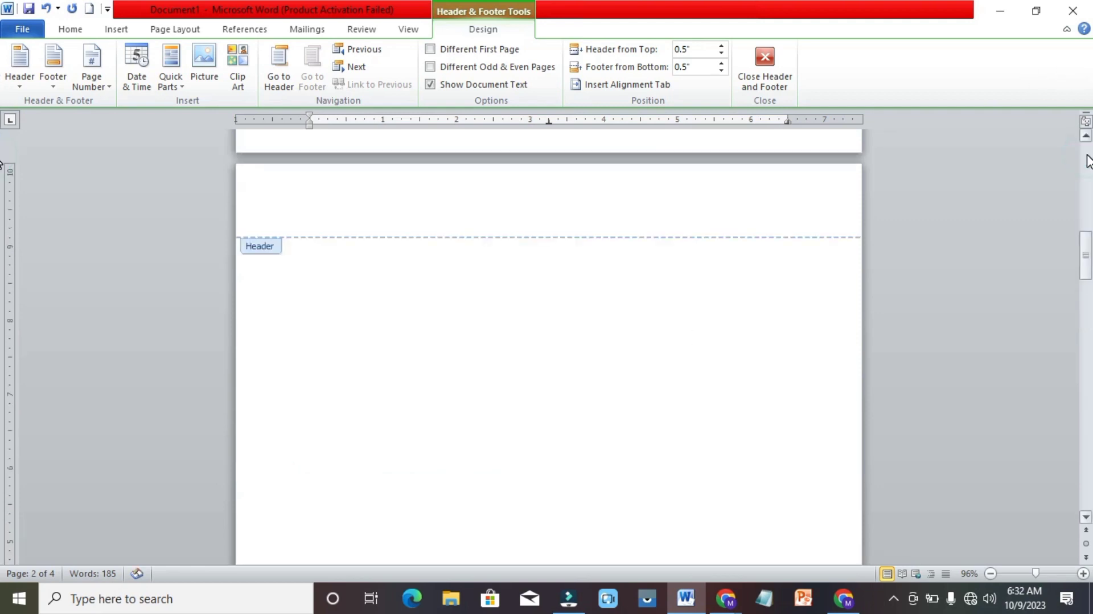
- Undo the Accent Bar 1 bottom-of-page number with Ctrl+Z
click(1087, 137)
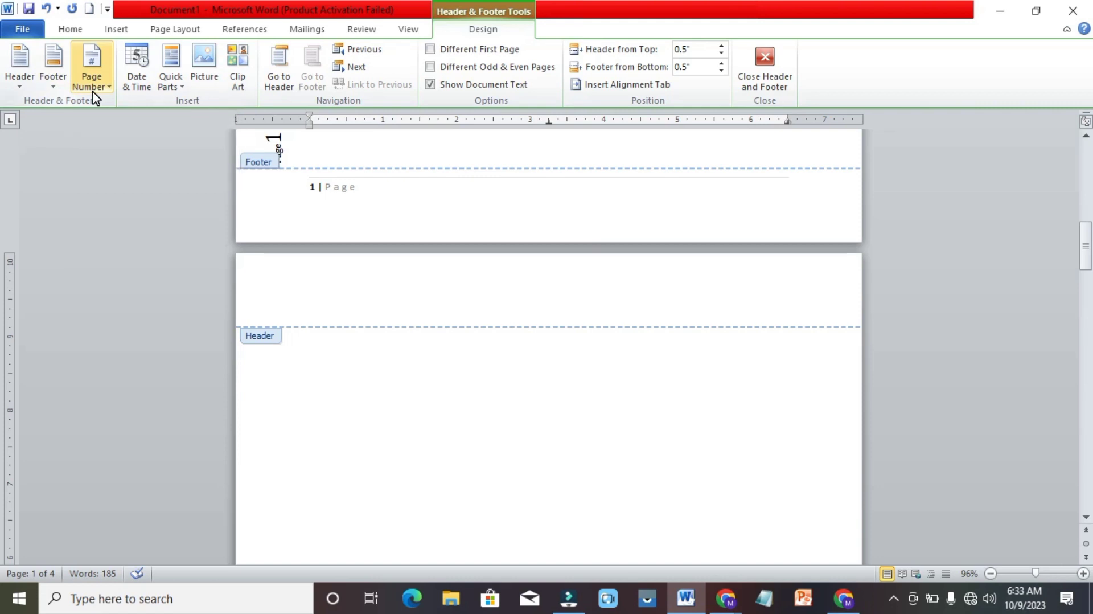
key(ctrl+z)
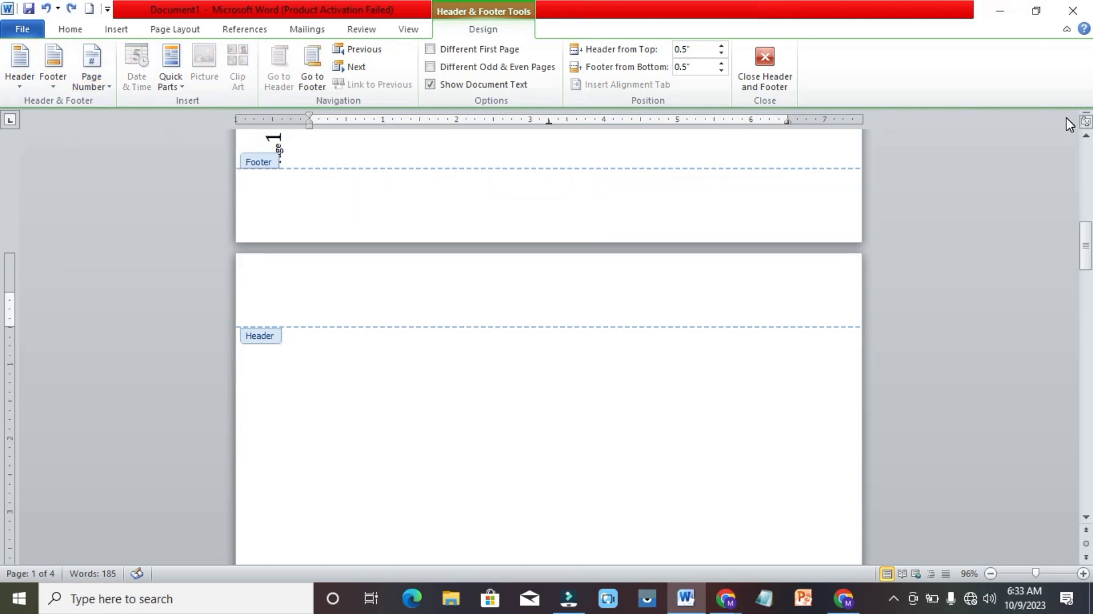
scroll(310, 295, up, 10)
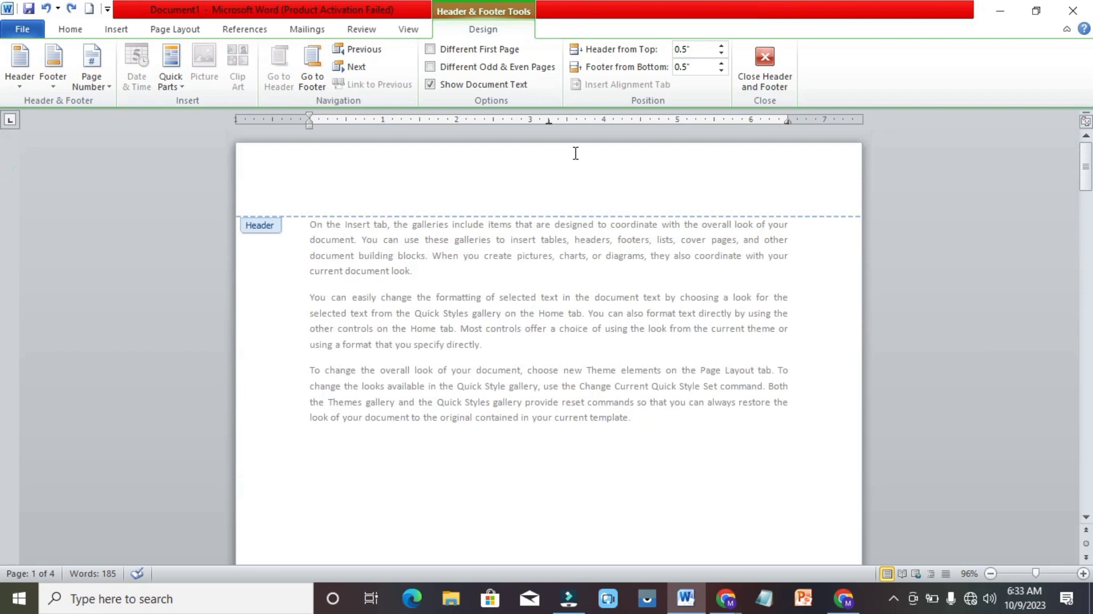
- Insert an Accent Bar, Left margin page number reading 'Page | 1' beside the text
click(114, 85)
click(117, 104)
click(105, 86)
mouse_move(129, 147)
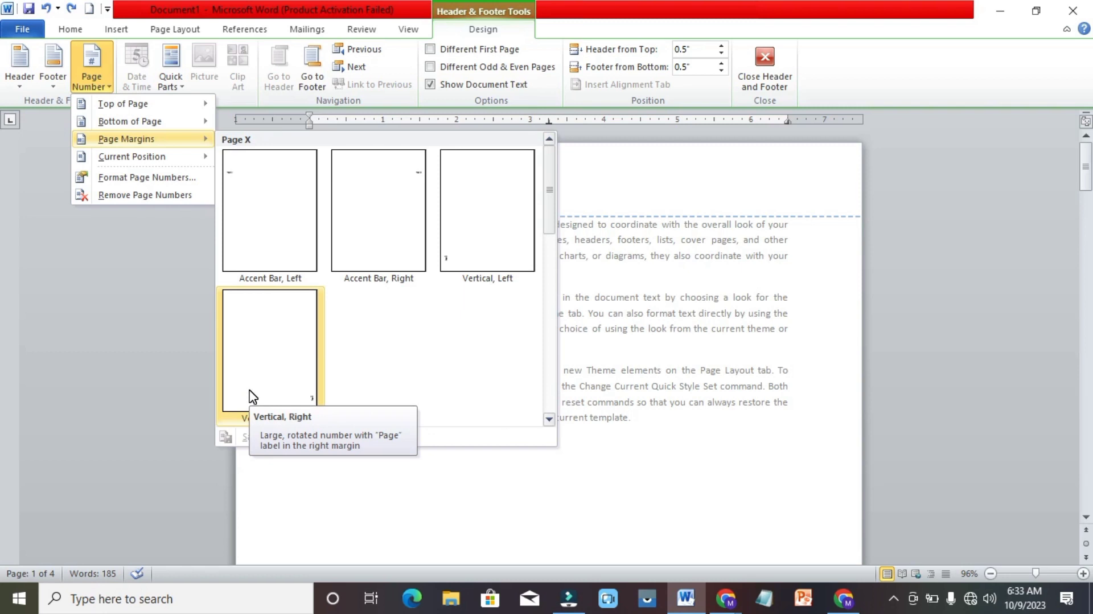
click(277, 248)
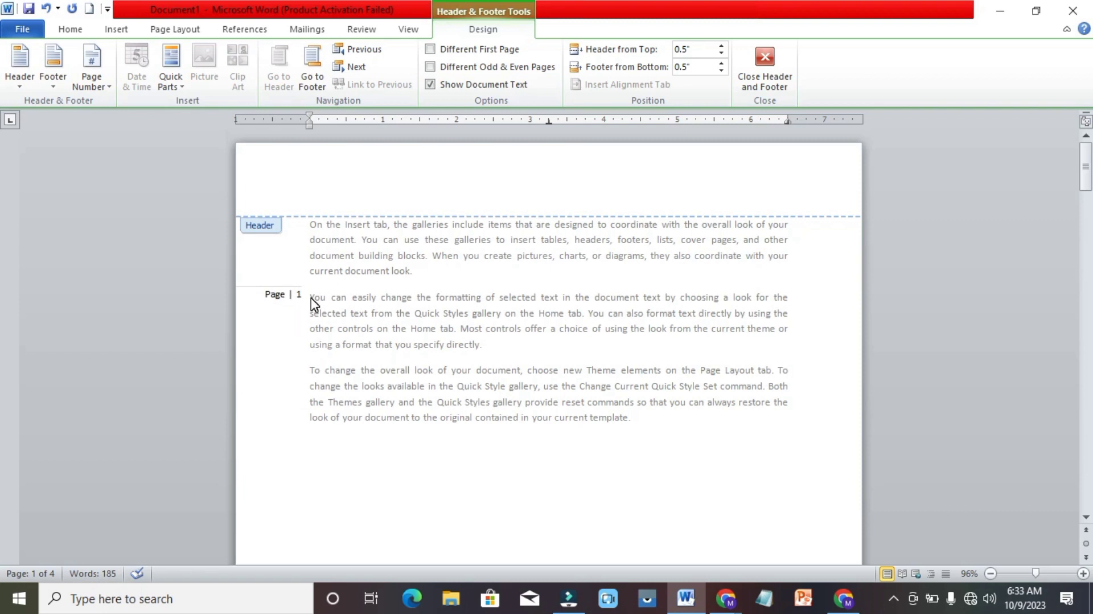
click(455, 332)
- Close header and footer editing and return to the body paragraphs
scroll(454, 335, down, 10)
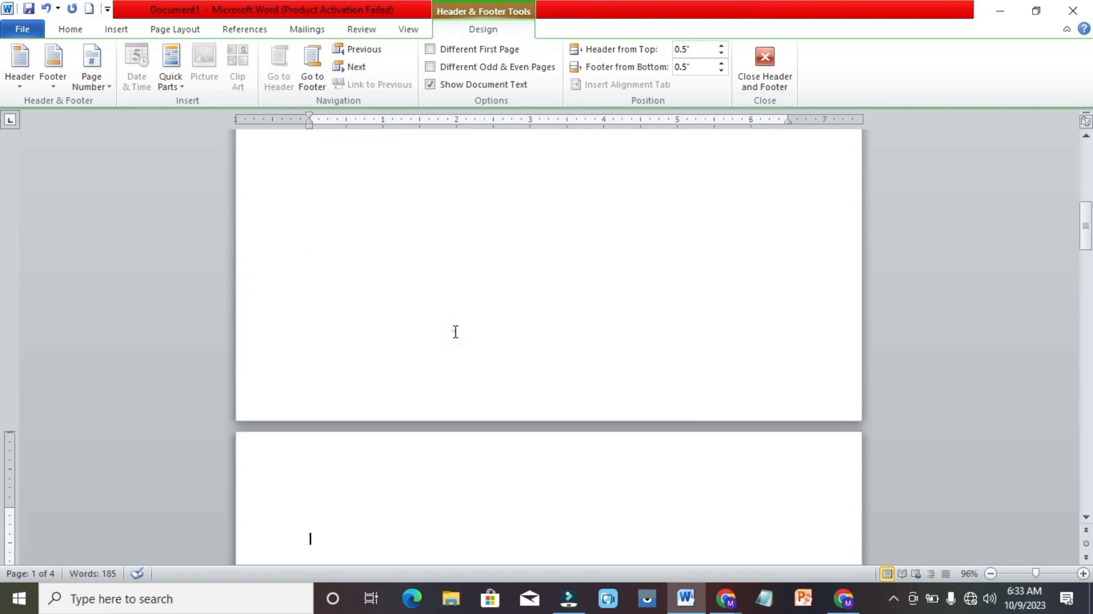
double_click(455, 331)
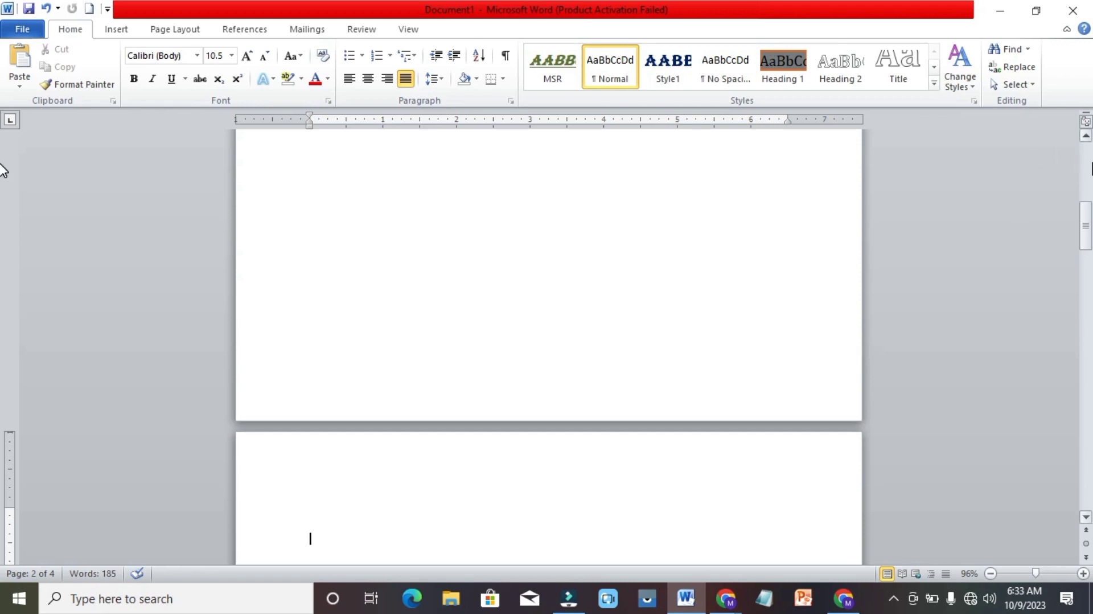
click(1087, 152)
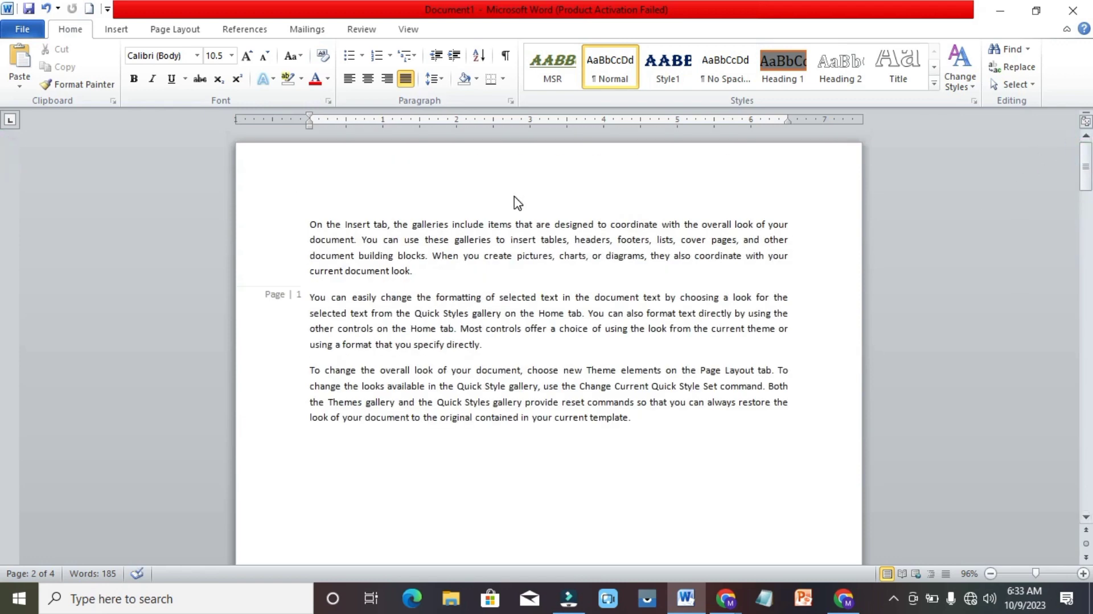
double_click(283, 302)
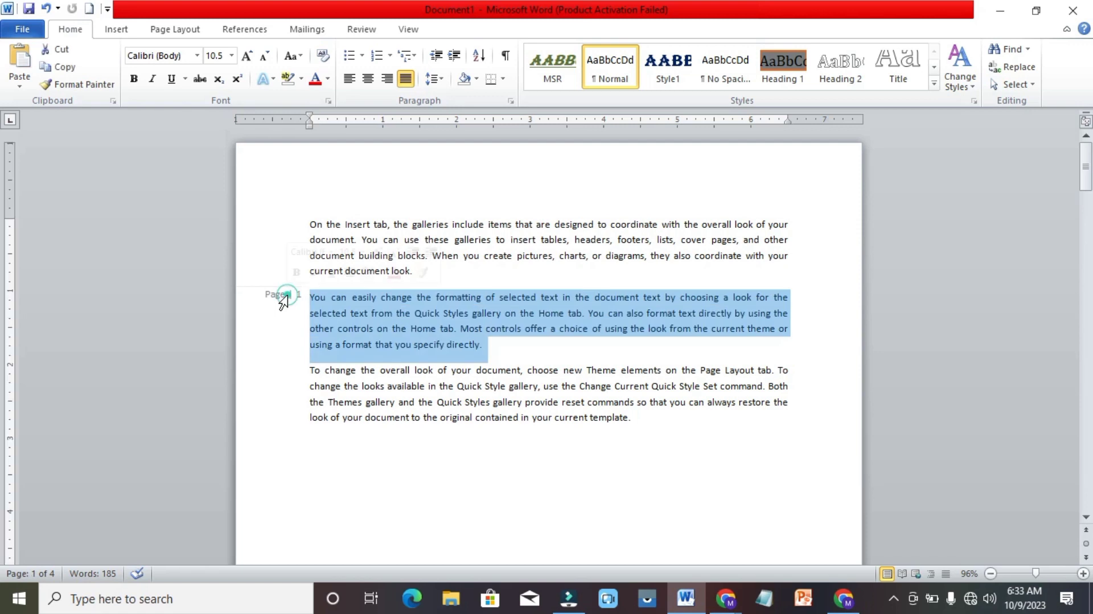
click(423, 346)
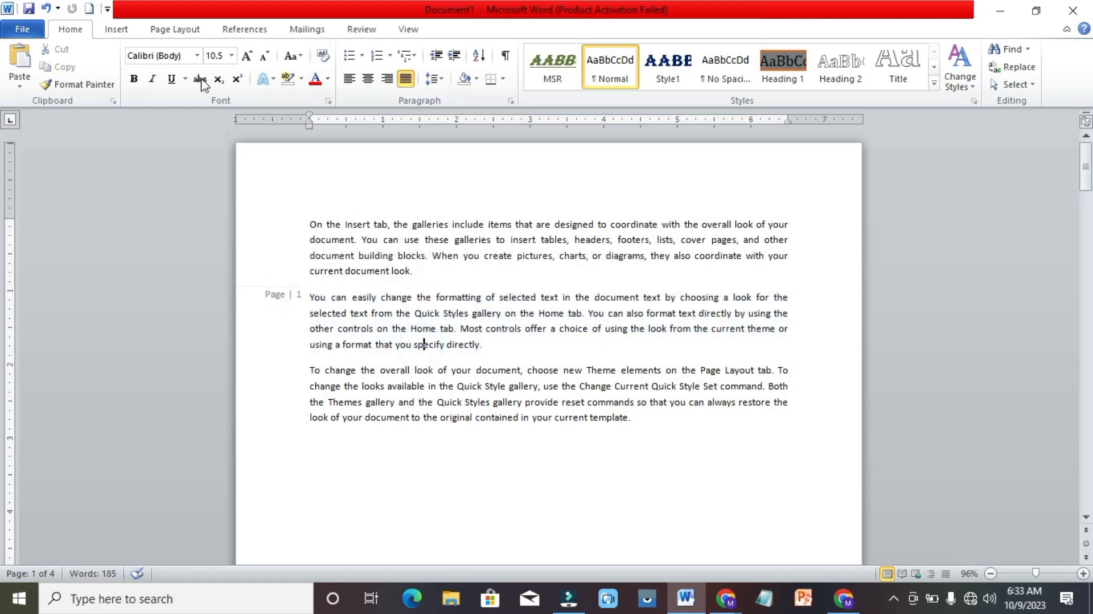
- Remove the left-margin page number with Remove Page Numbers
click(130, 33)
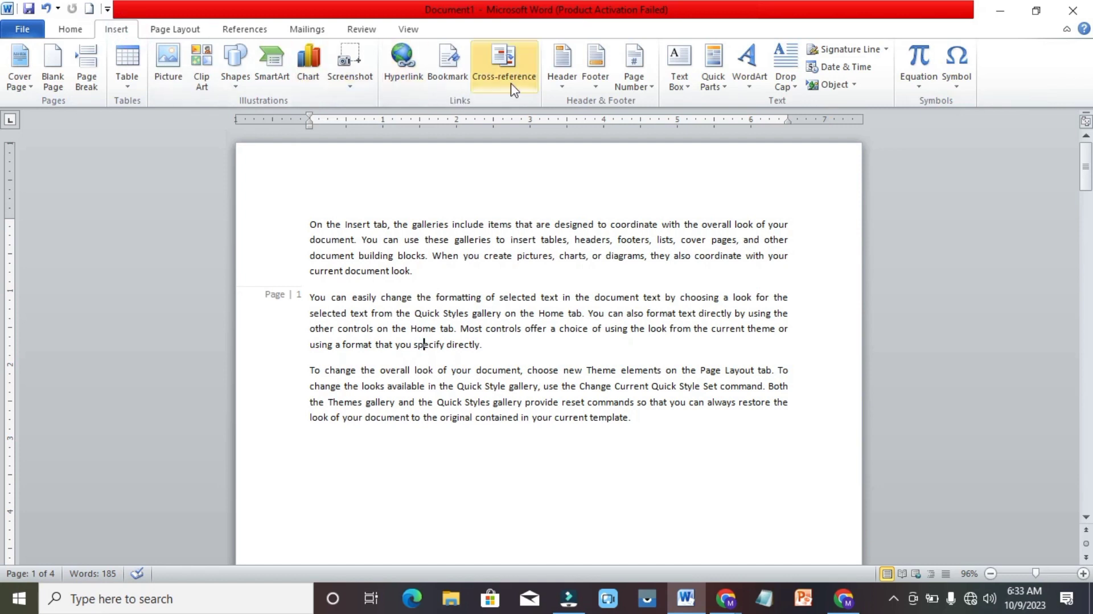
click(656, 89)
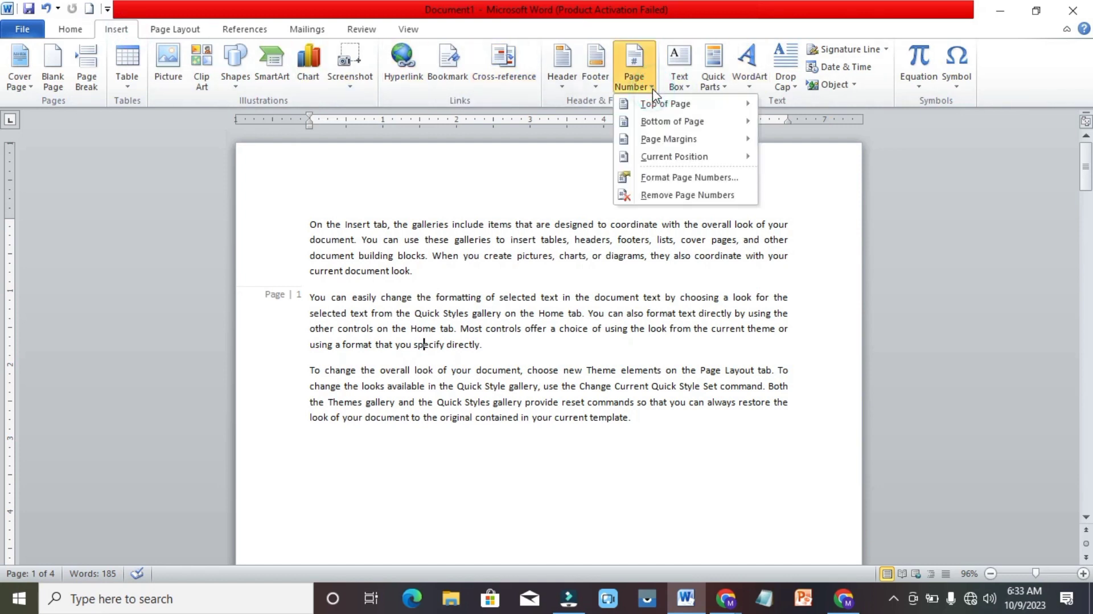
click(679, 196)
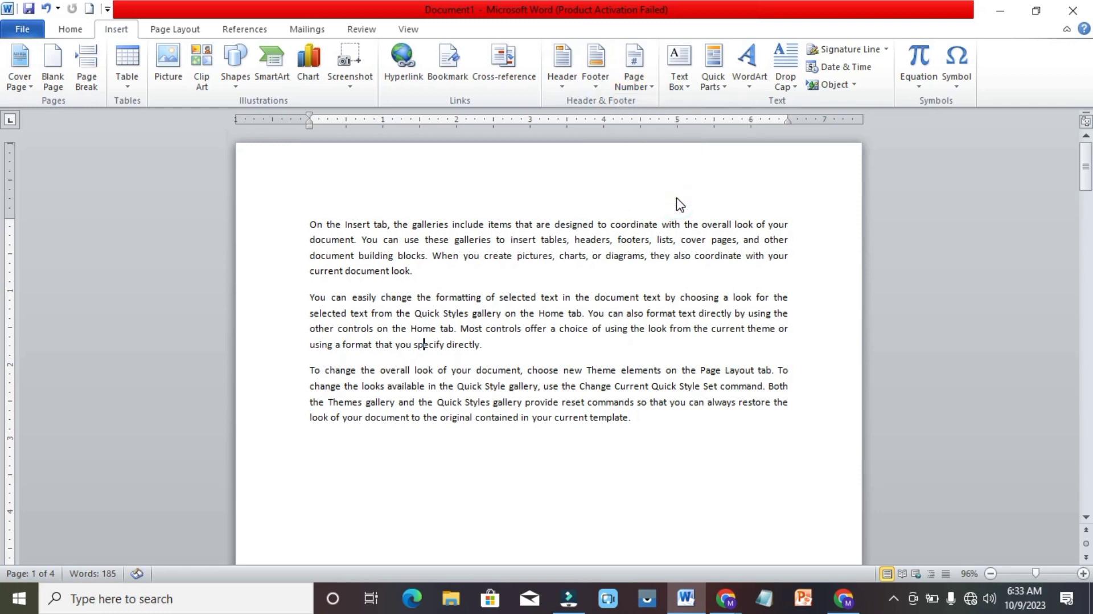
- Try an Accent Bar, Right margin page number, then remove it again
click(652, 87)
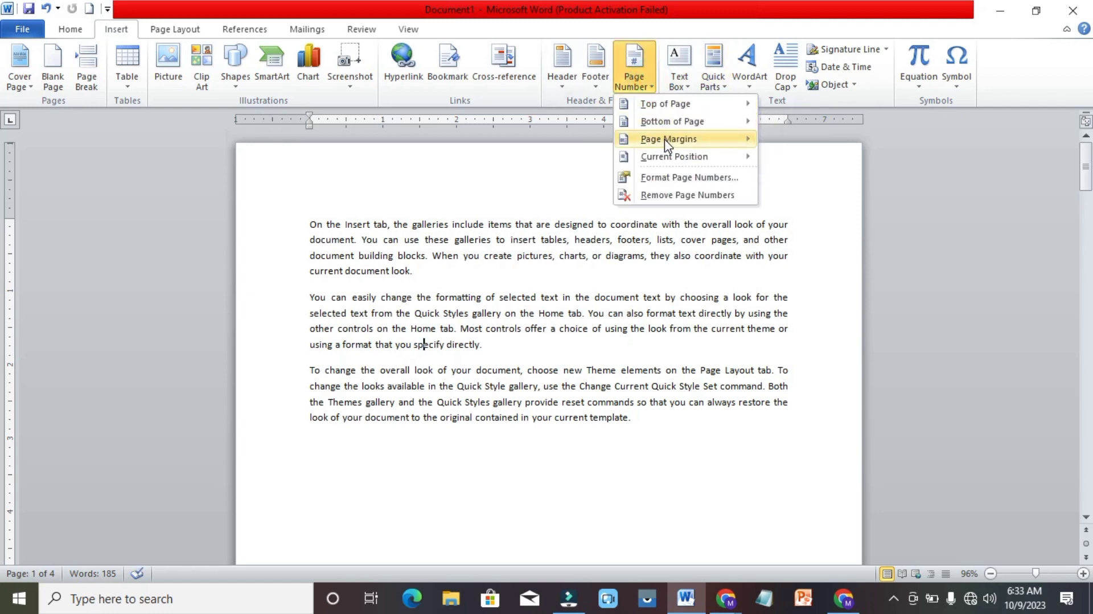
mouse_move(664, 139)
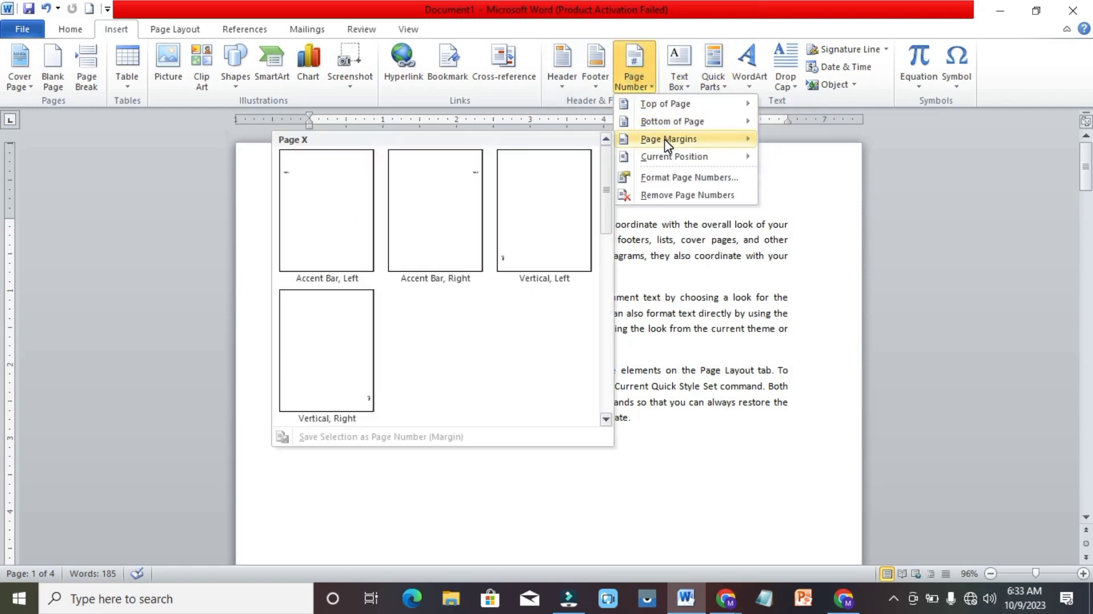
click(451, 203)
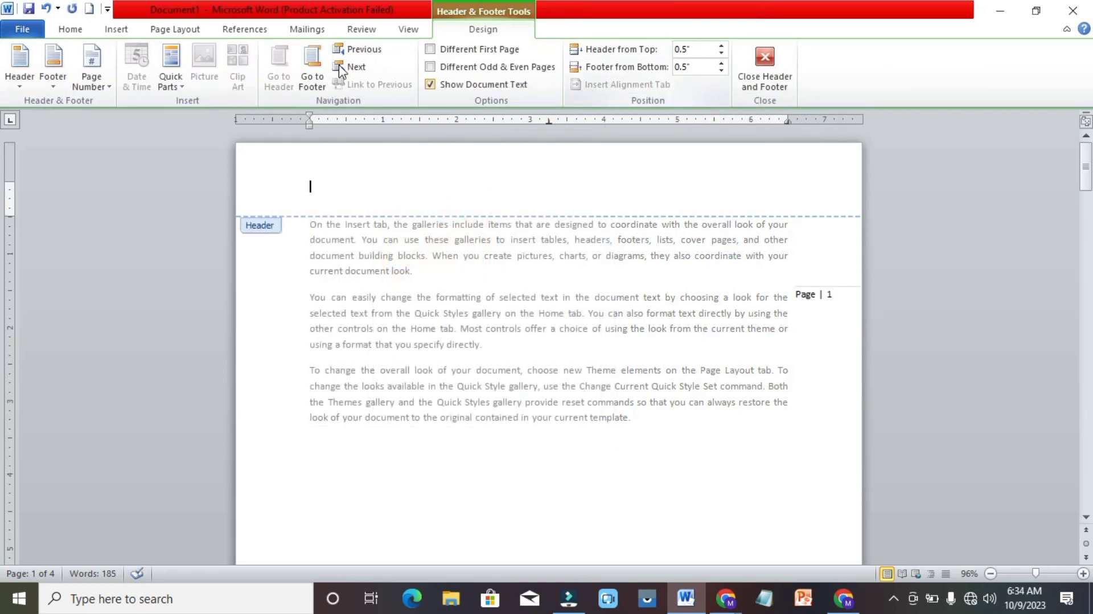
click(91, 74)
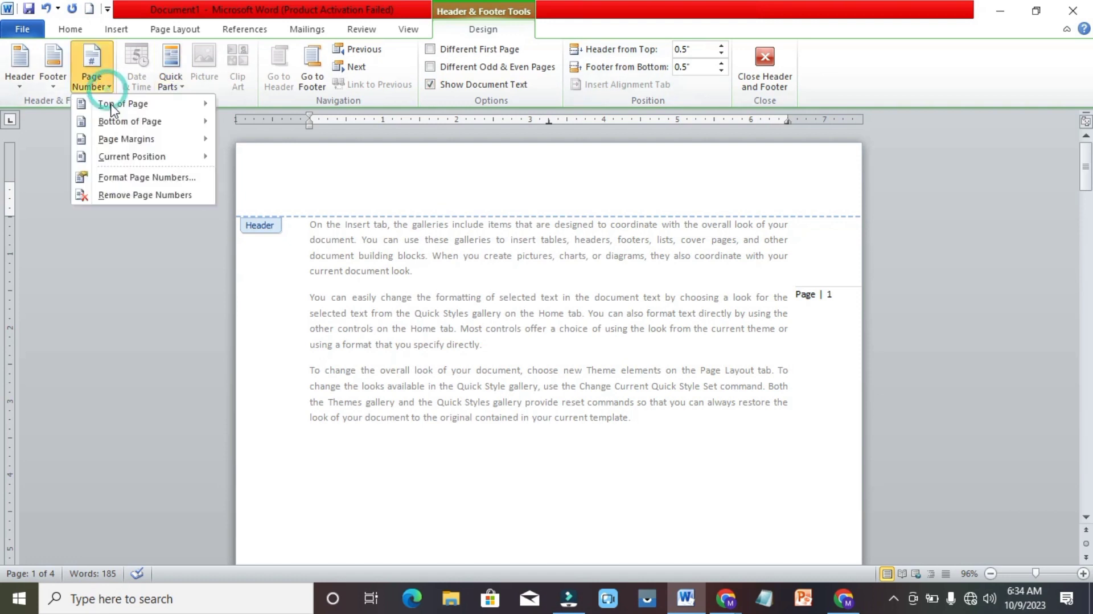
click(132, 196)
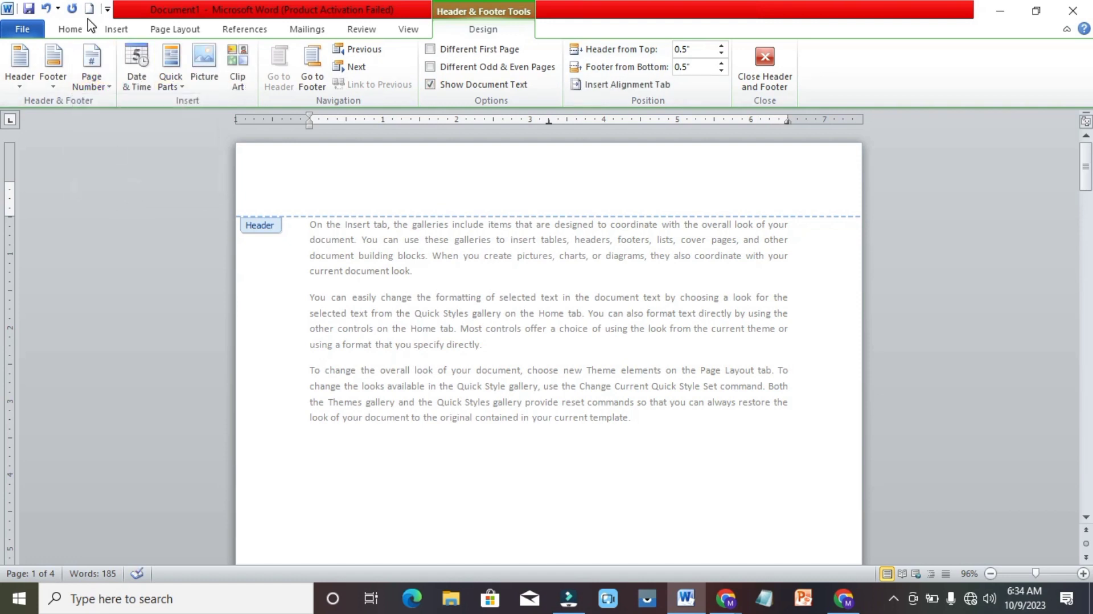
- Insert a Vertical, Right margin page number and scroll down to check 'Page 1' near the bottom
click(107, 86)
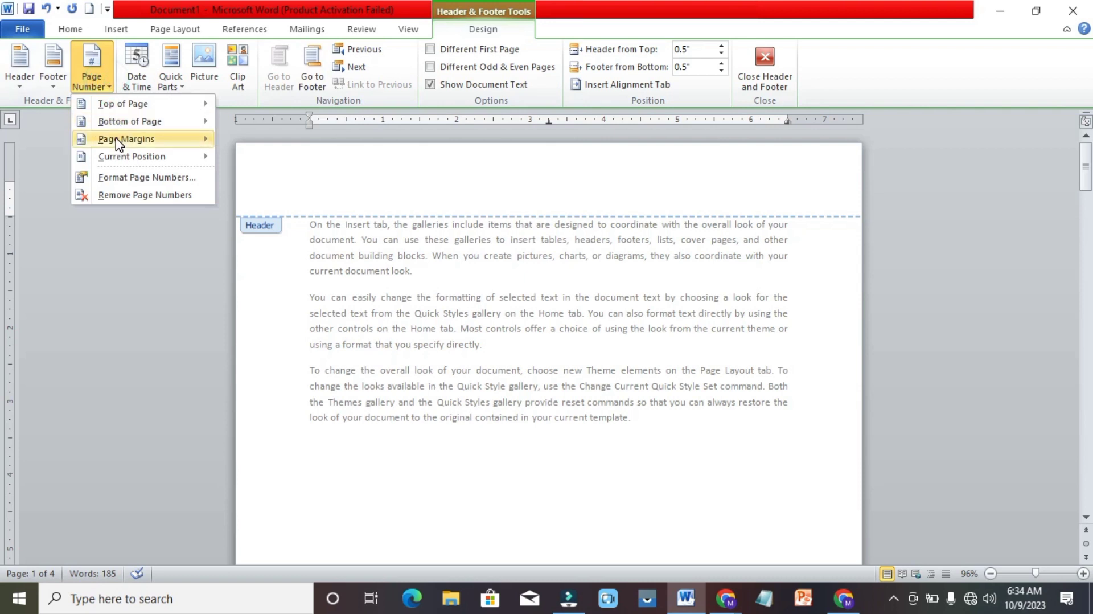
mouse_move(87, 138)
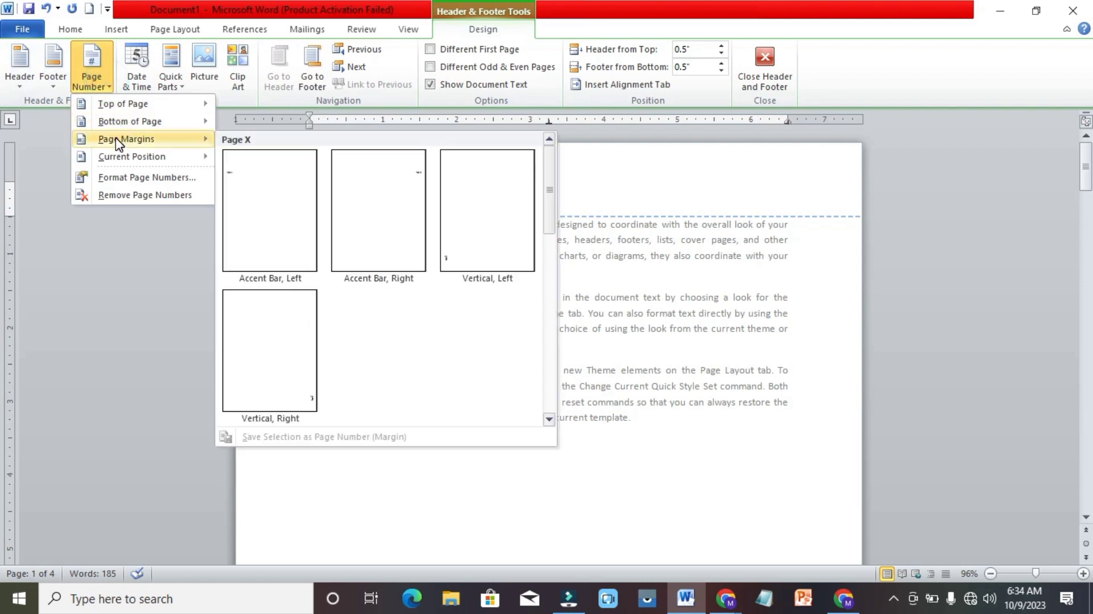
click(300, 357)
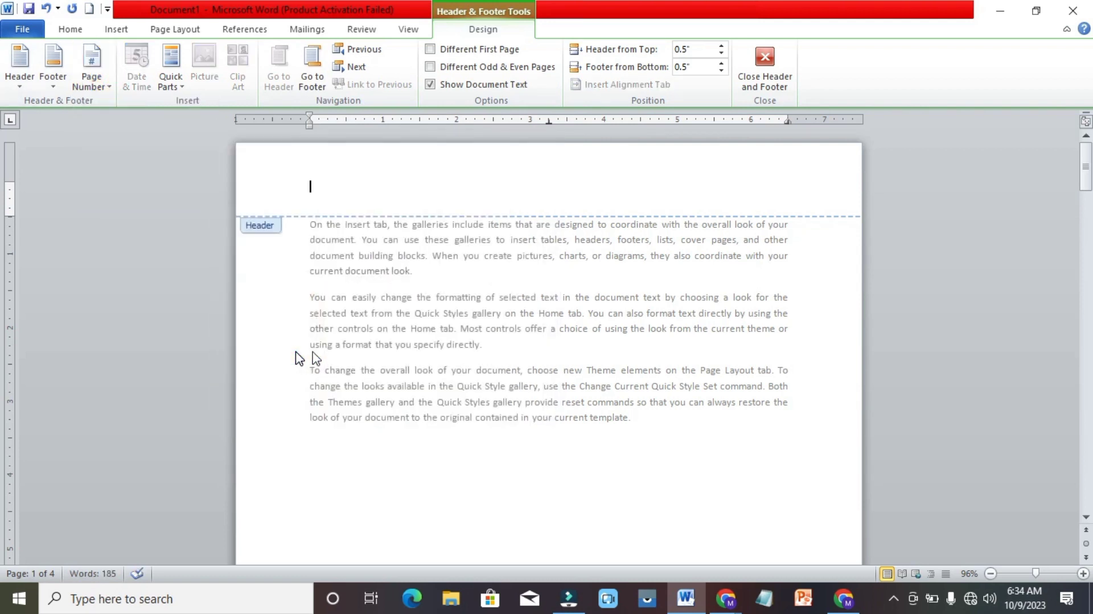
click(1086, 517)
click(1086, 520)
click(1086, 519)
click(1086, 520)
click(1086, 519)
click(1086, 519)
click(1086, 519)
click(1086, 520)
click(1086, 519)
click(1086, 520)
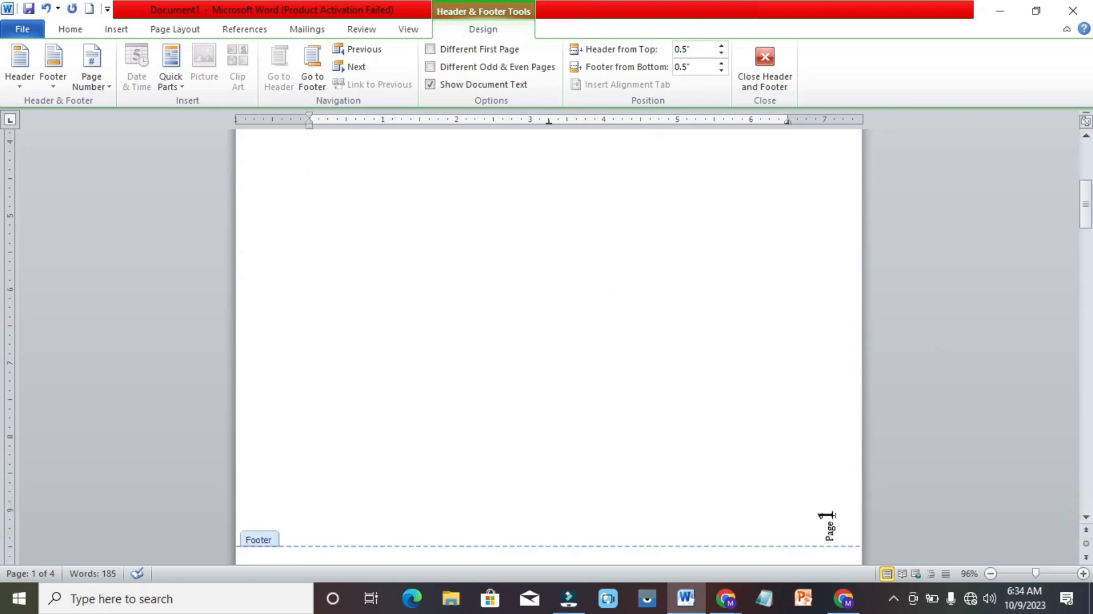
- Remove the vertical right-margin page number and return to the body text
click(109, 87)
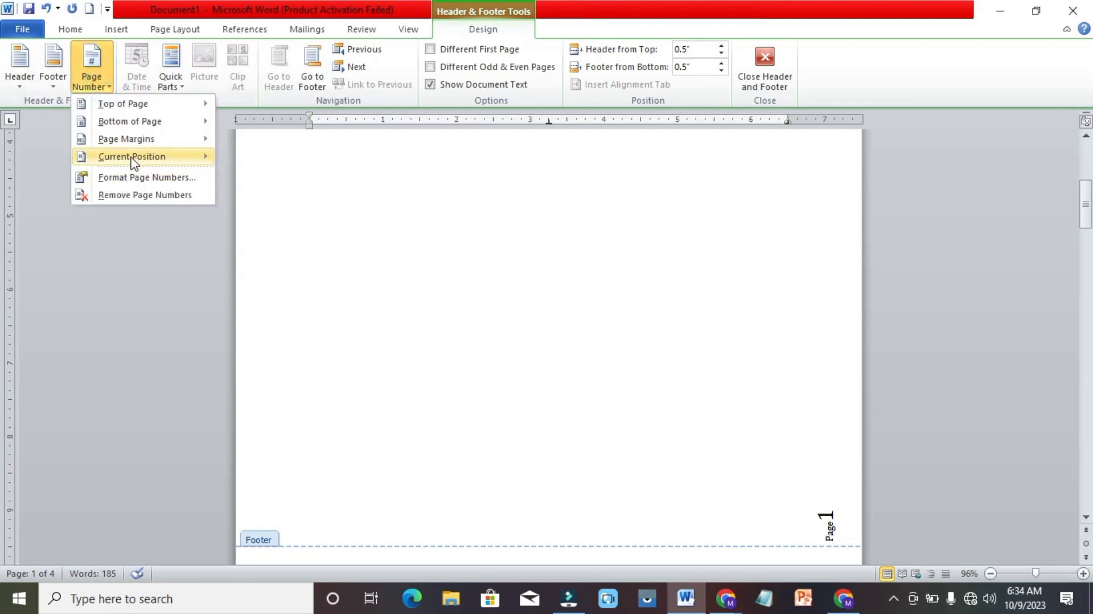
mouse_move(134, 162)
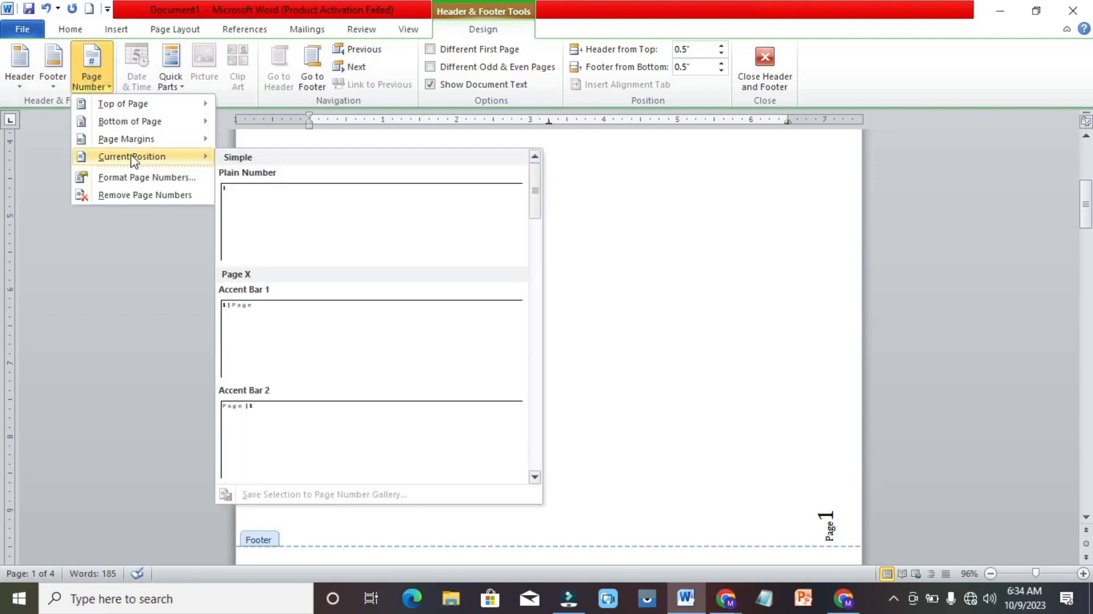
click(132, 195)
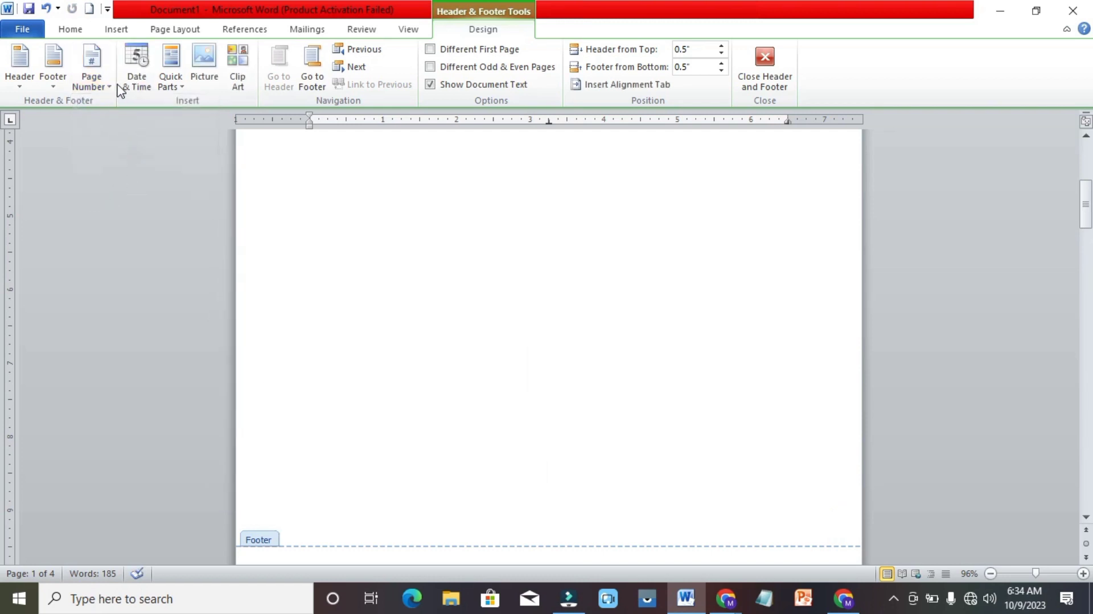
double_click(308, 362)
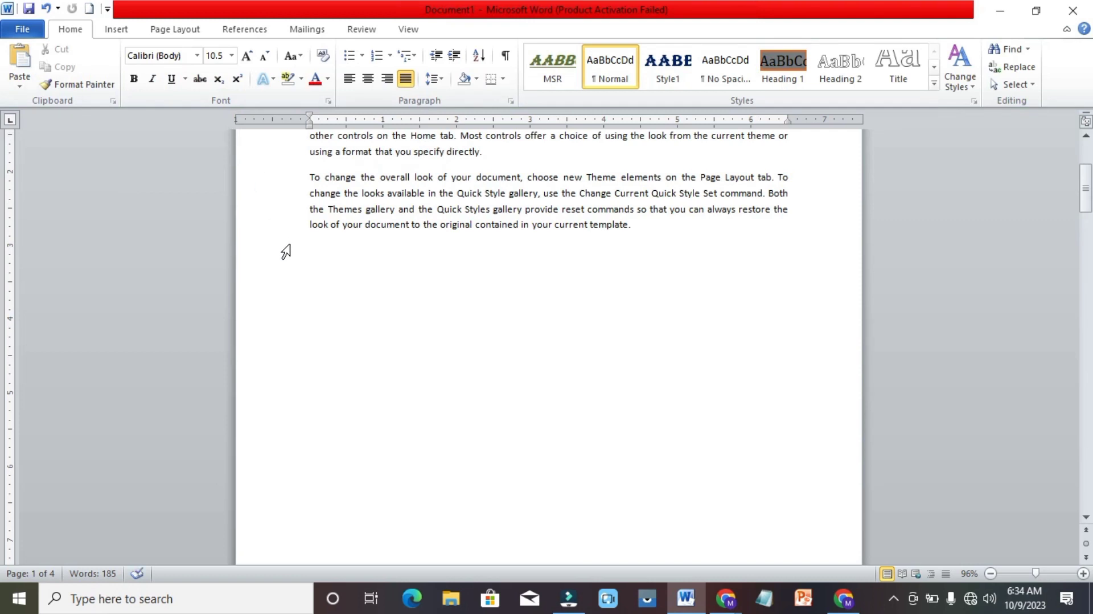
- Insert a Plain Number '1' at the current position below the last paragraph, then delete it
click(336, 277)
click(336, 294)
click(130, 31)
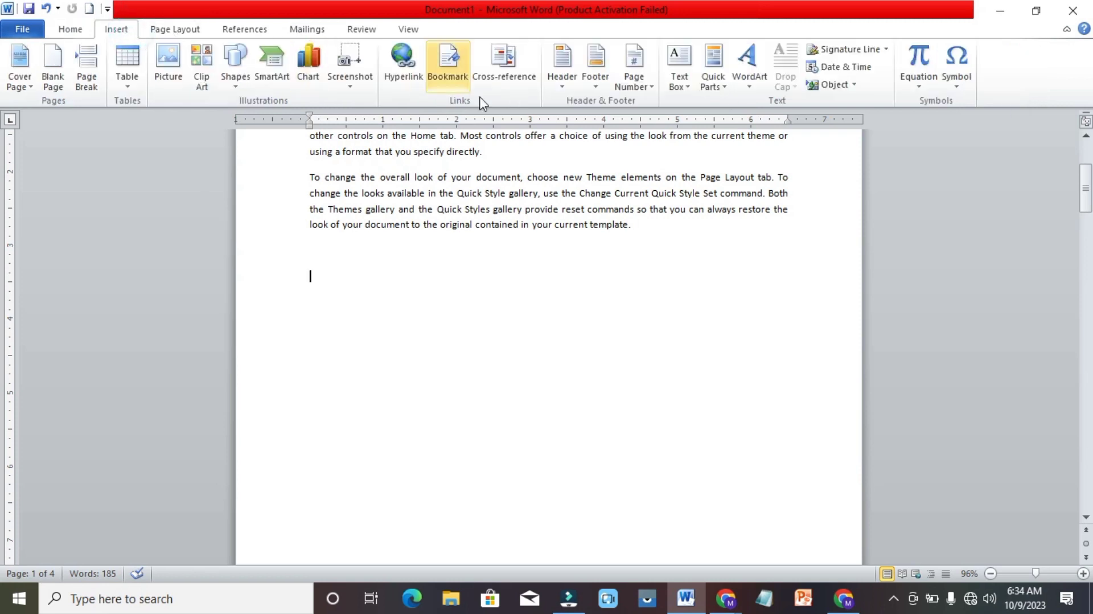
click(655, 90)
click(667, 163)
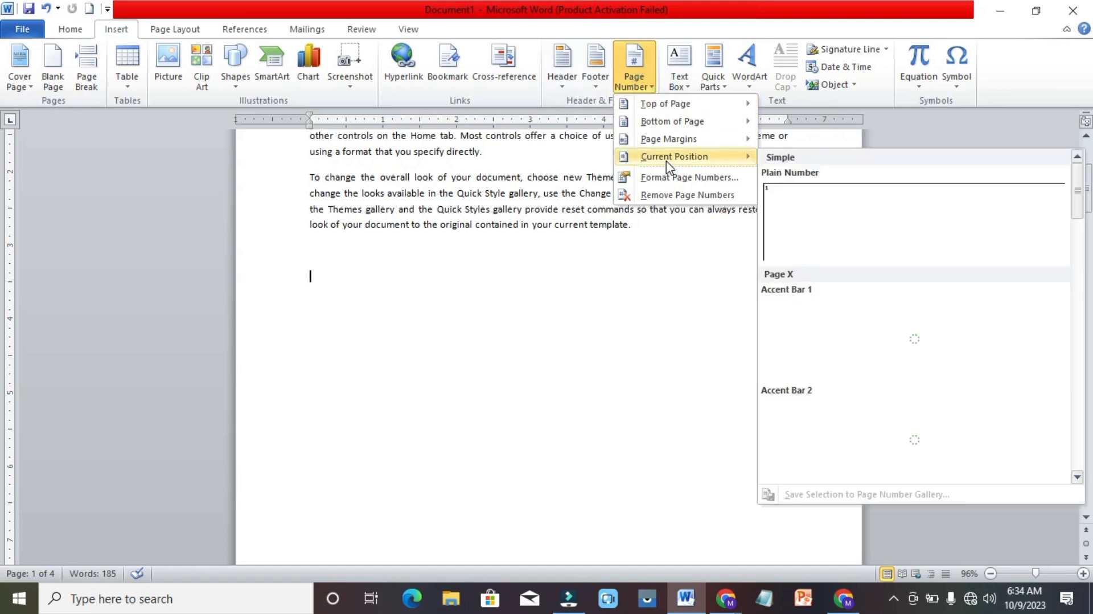
click(781, 200)
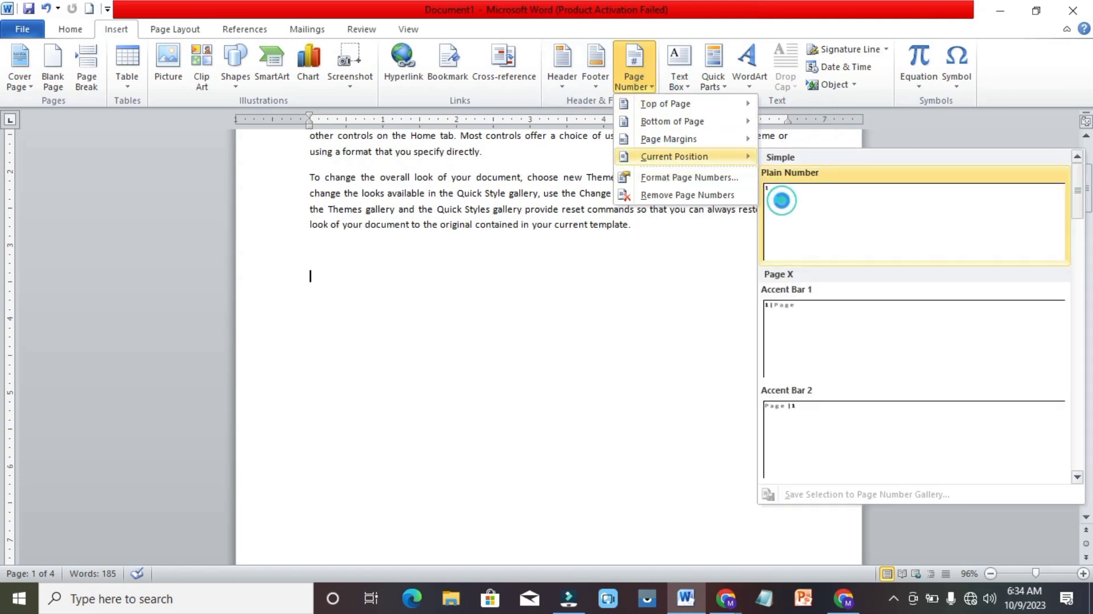
double_click(323, 292)
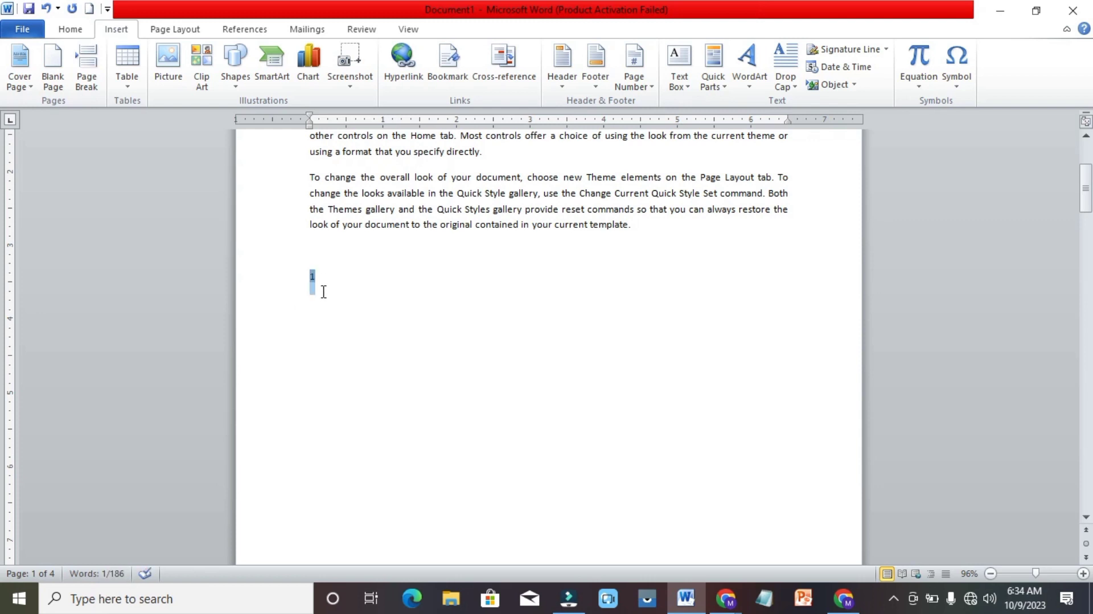
key(Delete)
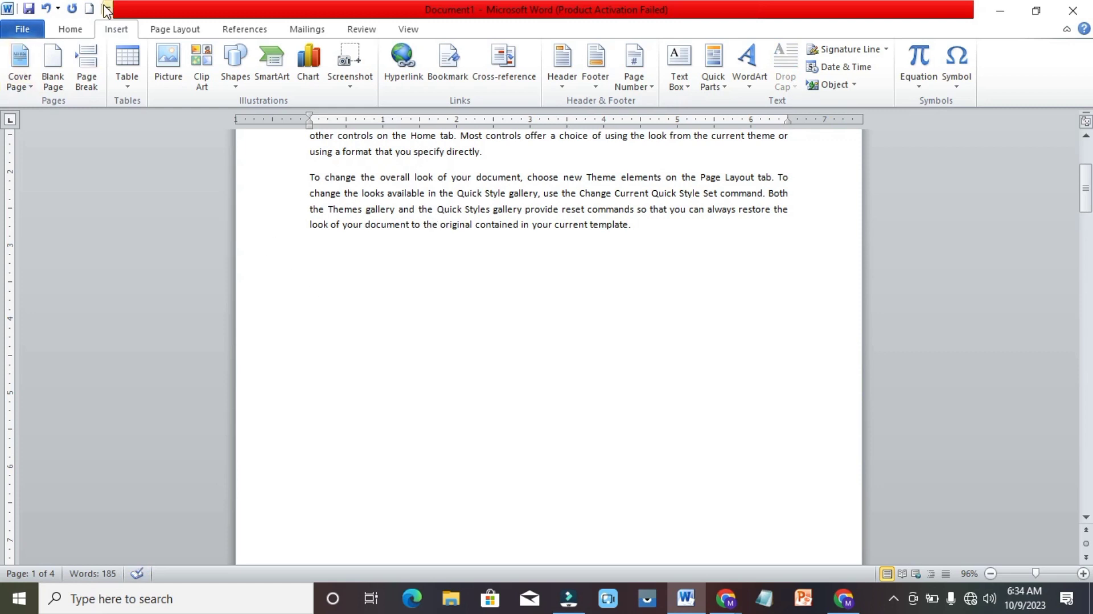
- Insert a Plain Number 1 page number at the top of the page, left-aligned in the header
click(180, 31)
click(114, 32)
click(650, 88)
mouse_move(665, 109)
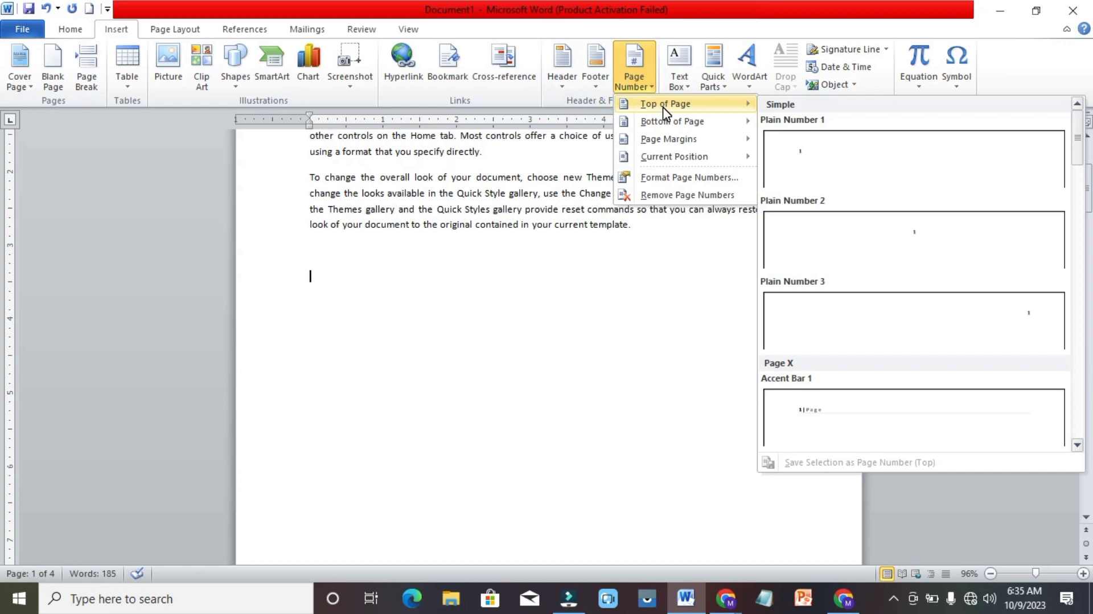
click(801, 152)
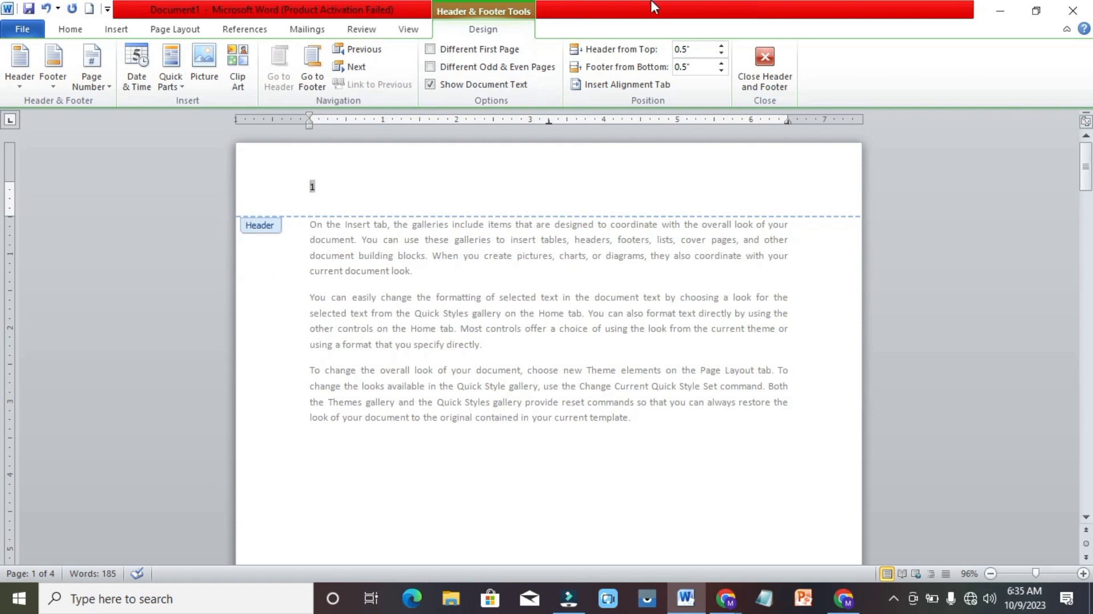
click(499, 59)
text(vvvvvggg)
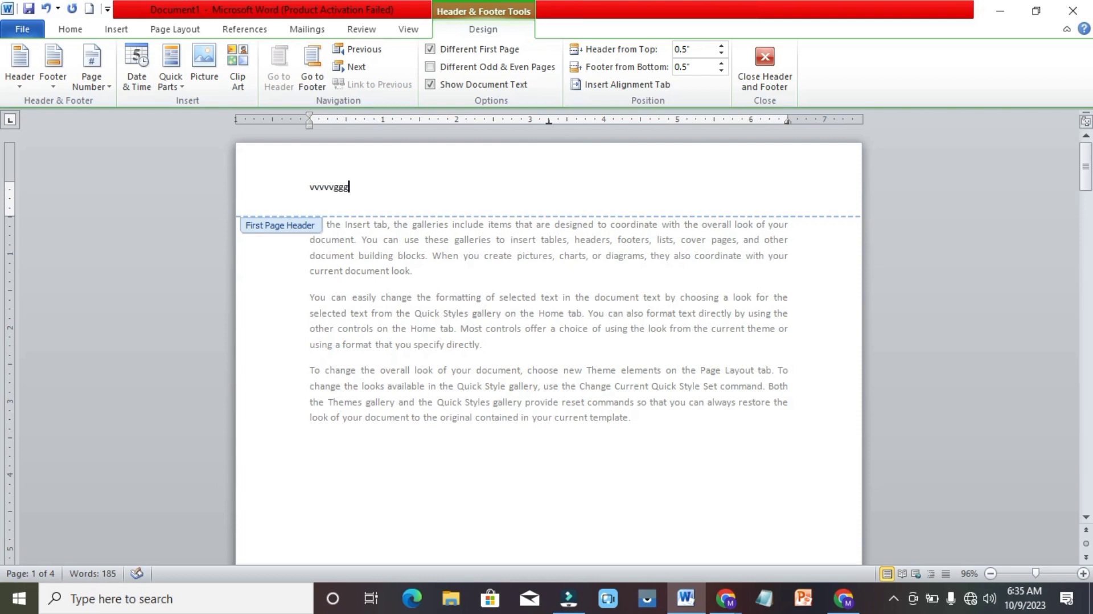
triple_click(466, 317)
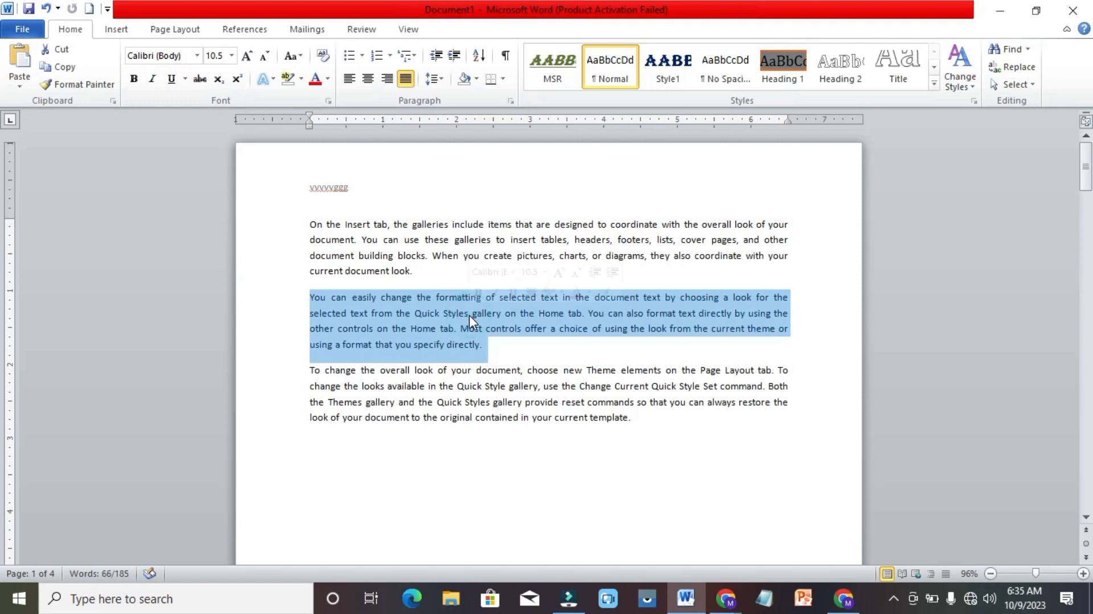
click(548, 432)
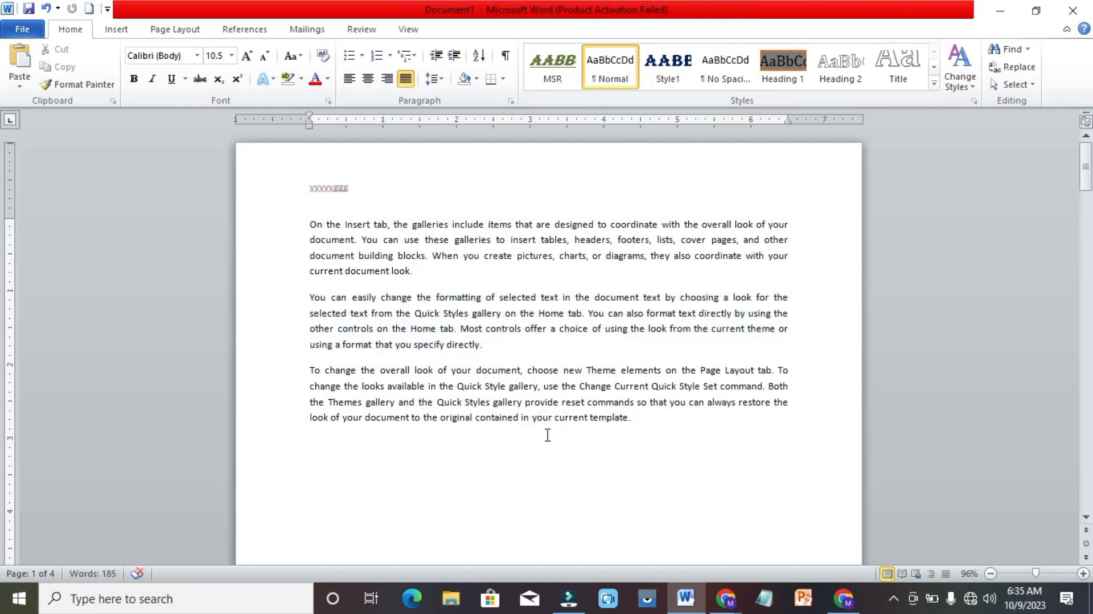
key(ctrl+z)
scroll(547, 341, down, 2)
scroll(547, 342, down, 1)
scroll(547, 341, down, 1)
scroll(546, 342, down, 1)
scroll(546, 341, down, 3)
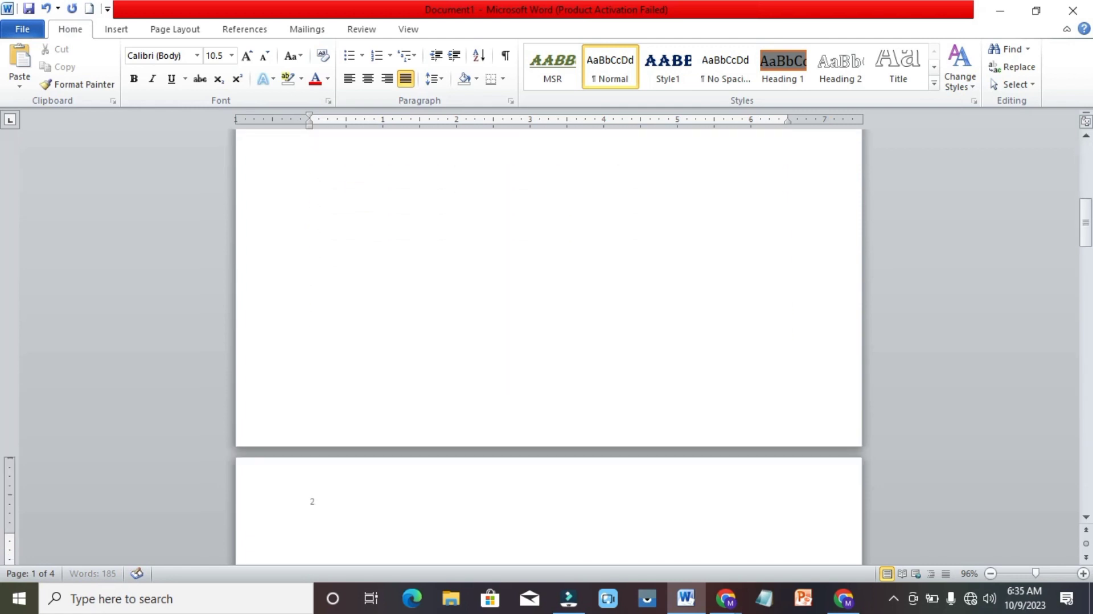
click(397, 482)
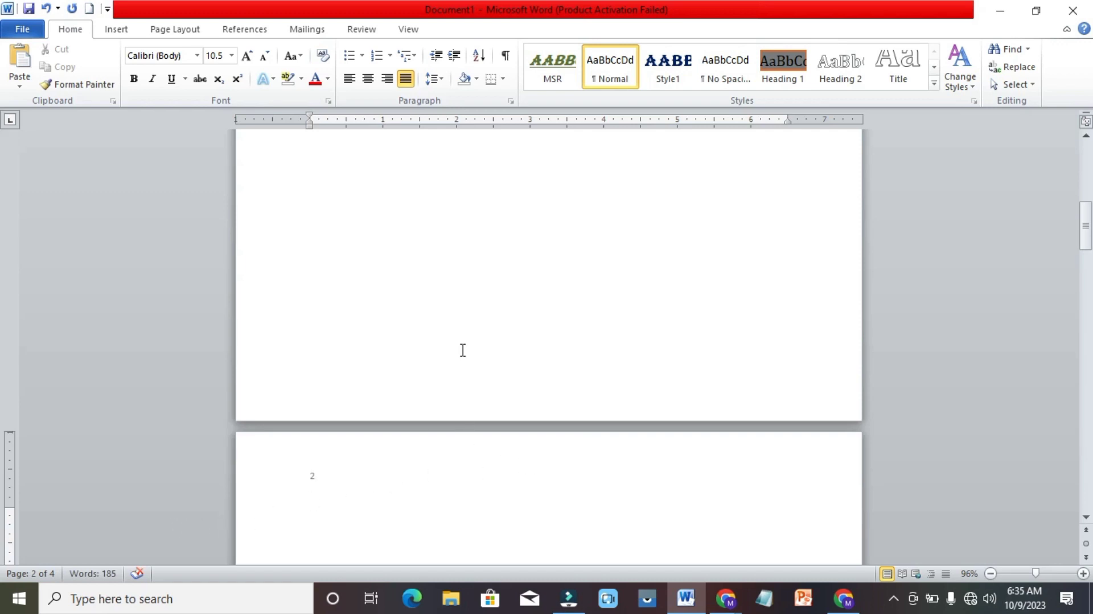
click(435, 262)
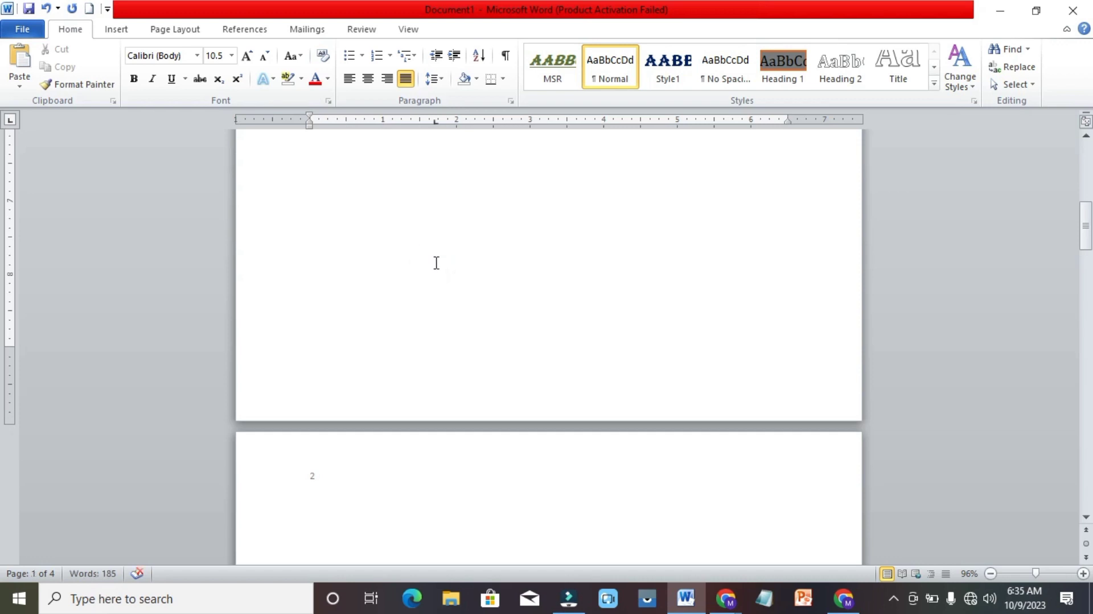
scroll(437, 262, up, 2)
scroll(437, 263, up, 3)
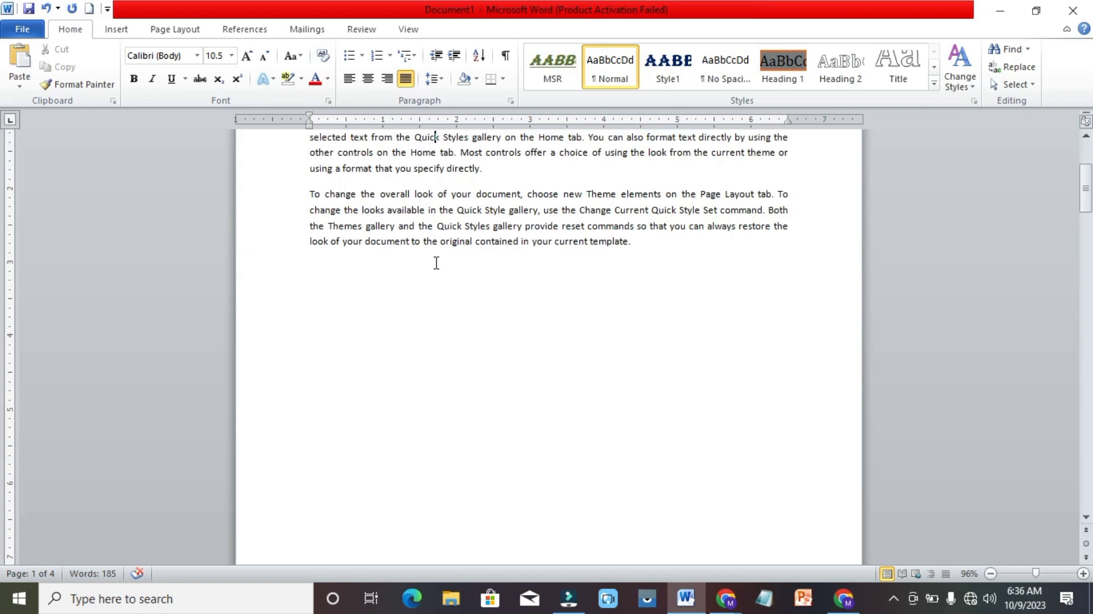
scroll(437, 262, up, 1)
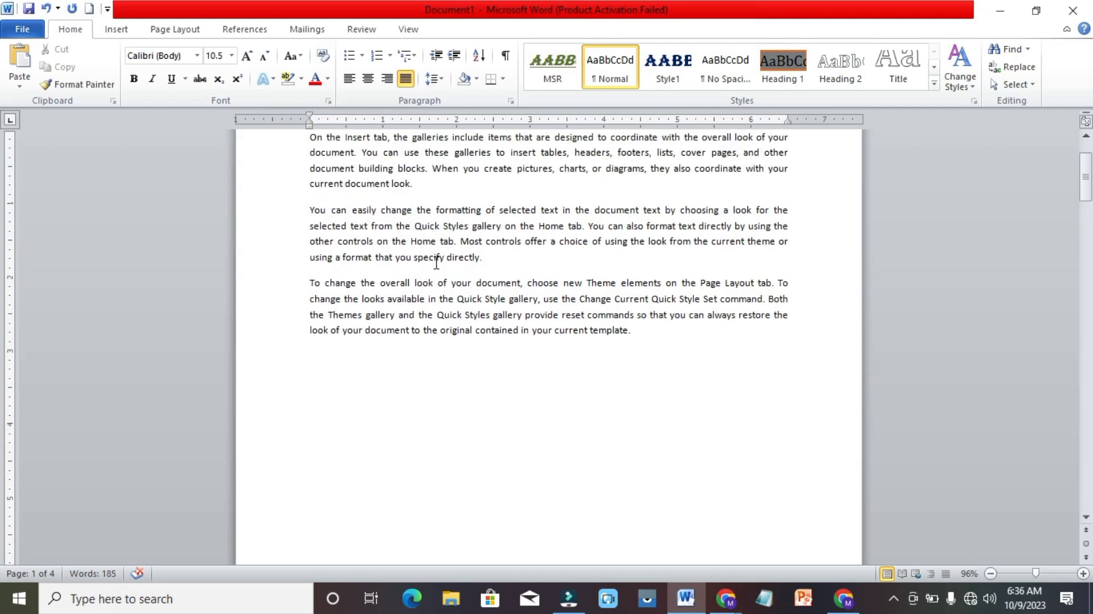
click(1087, 137)
scroll(1087, 136, up, 2)
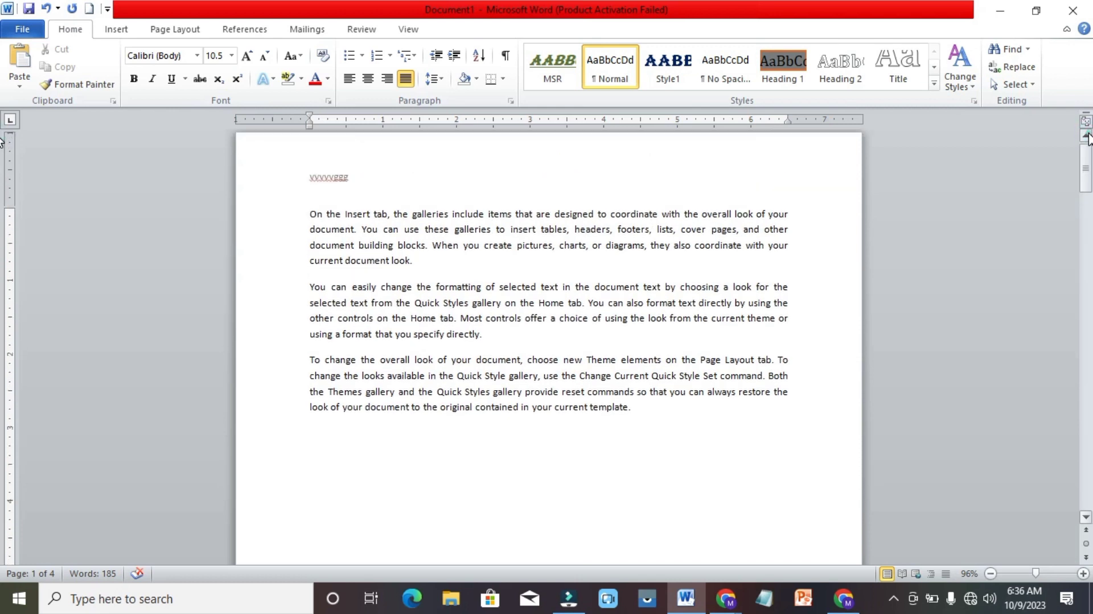
double_click(509, 156)
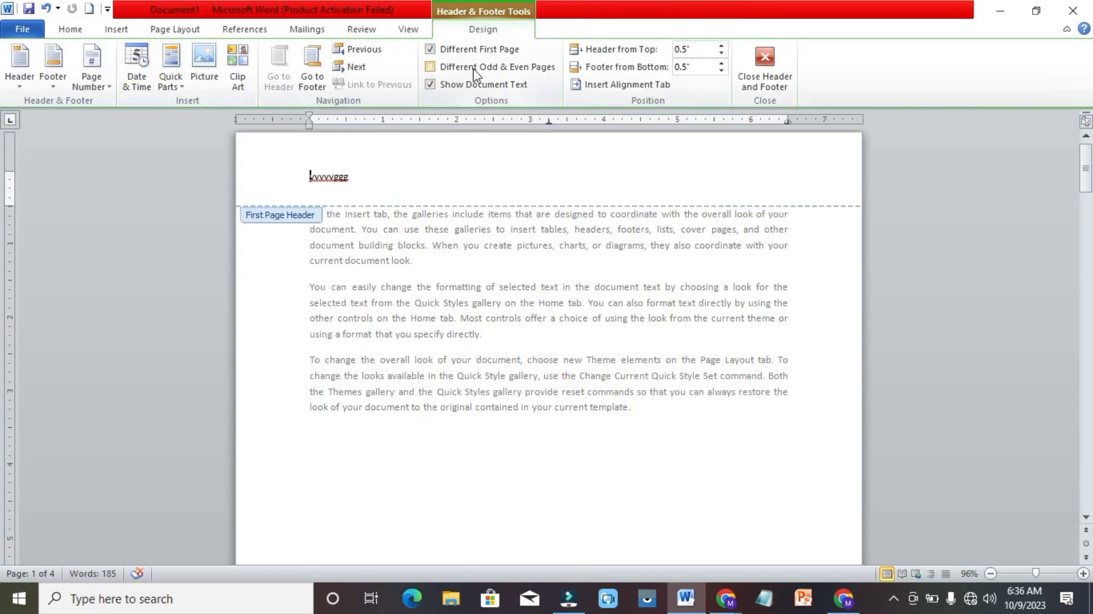
click(444, 72)
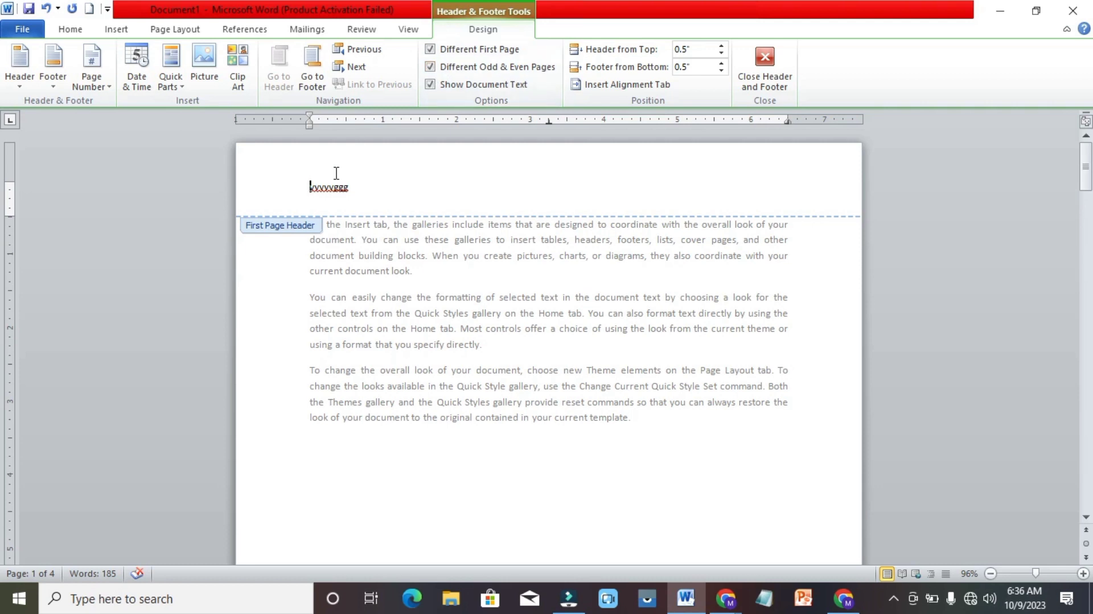
click(346, 191)
double_click(345, 193)
key(Delete)
text(12)
click(434, 354)
double_click(433, 380)
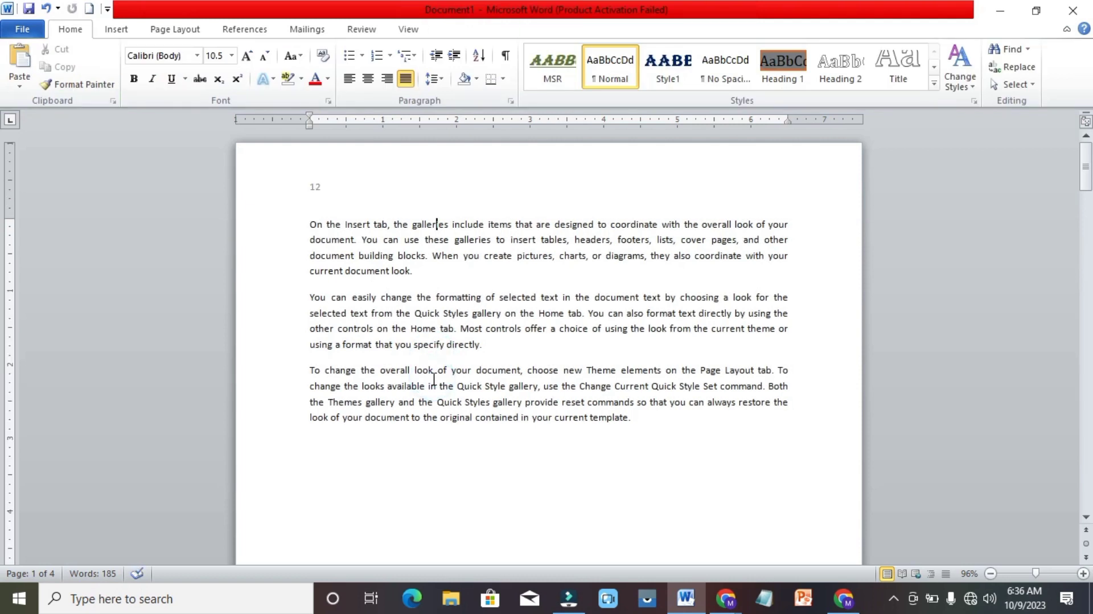
click(1086, 518)
drag(1086, 518, 1087, 521)
click(1085, 530)
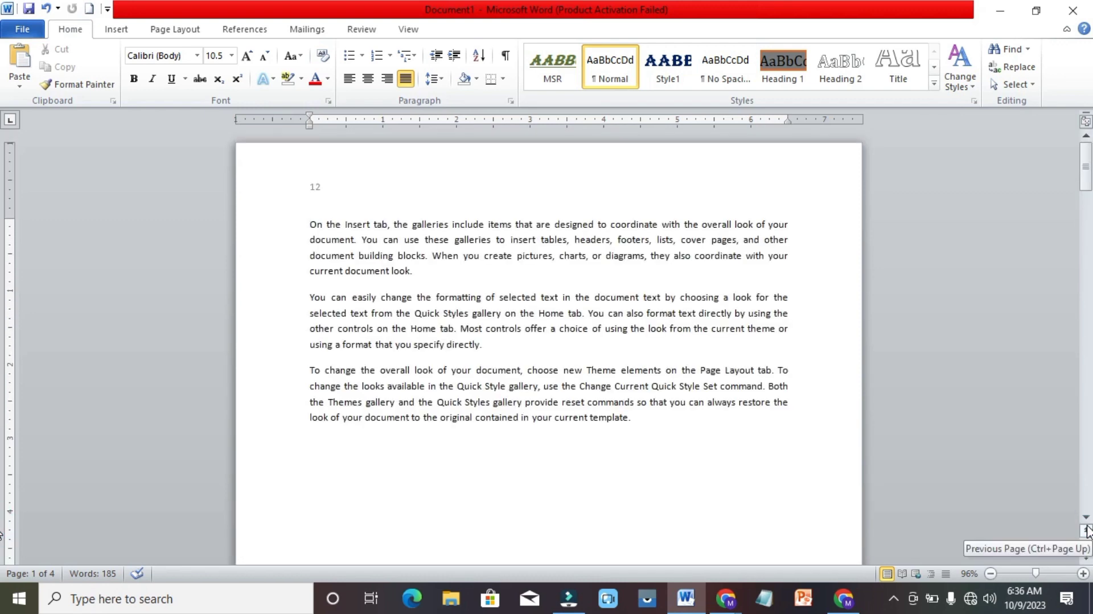
click(1086, 529)
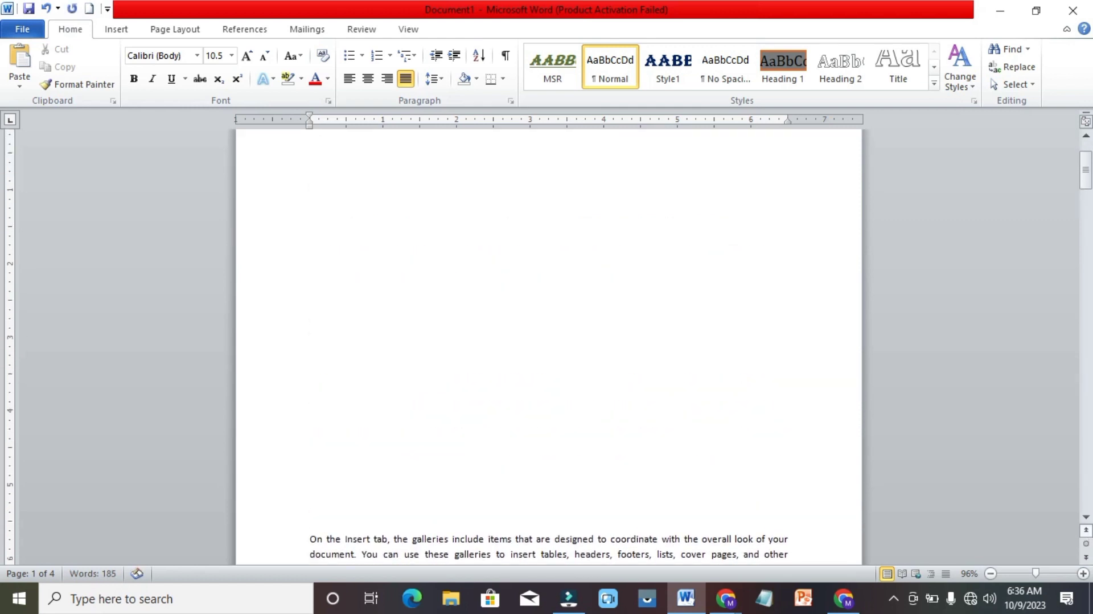
key(Return)
key(Return)
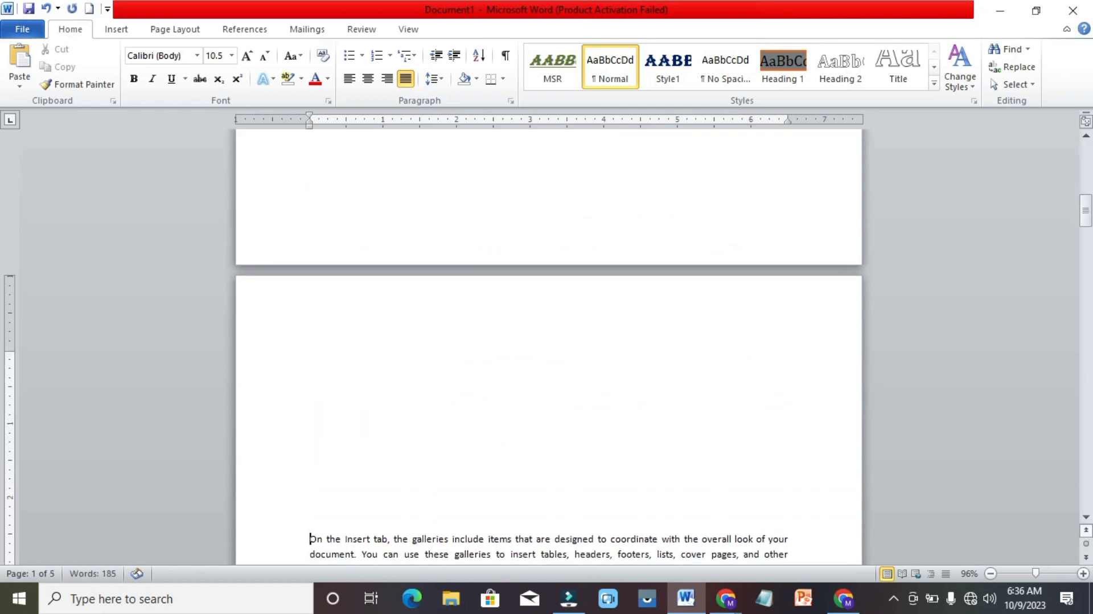
key(Return)
key(Return)
key(Return)
key(Return)
key(Return)
key(Return)
key(Return)
key(Return)
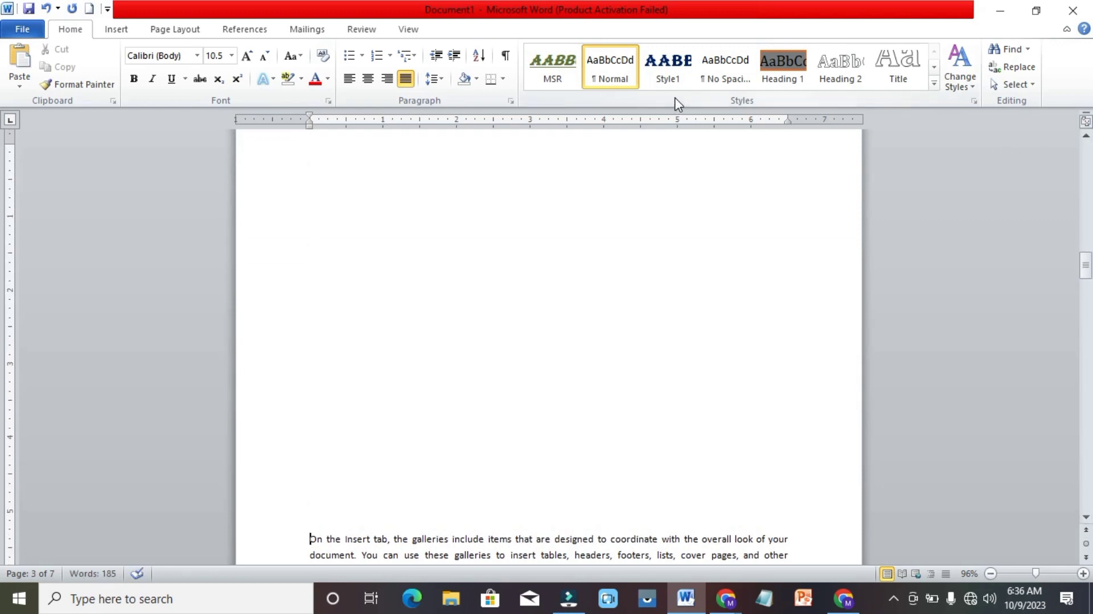
click(385, 508)
key(ctrl+Return)
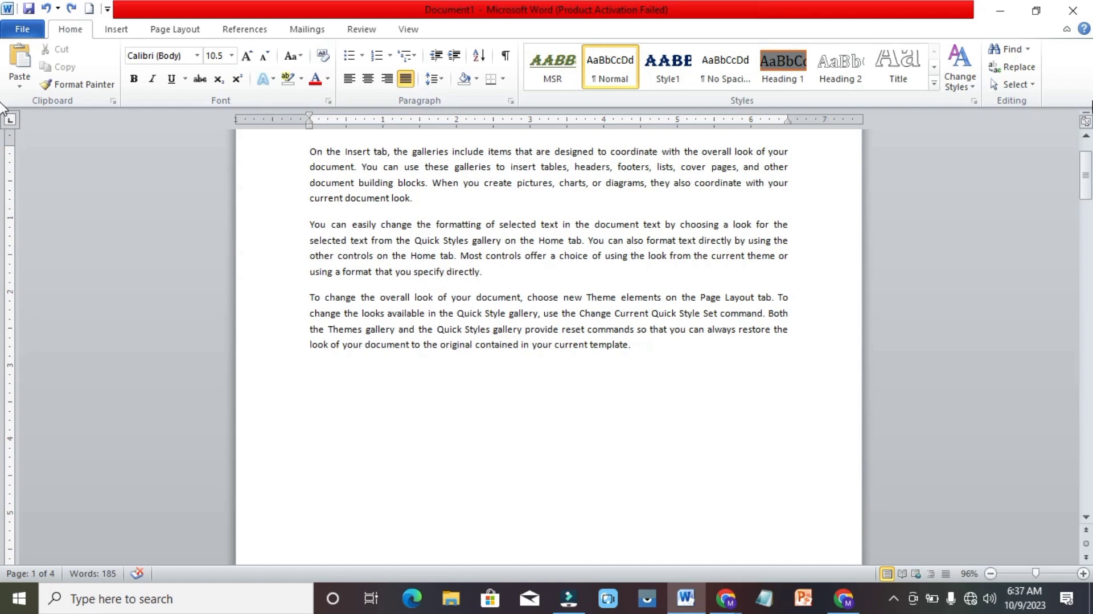
key(BackSpace)
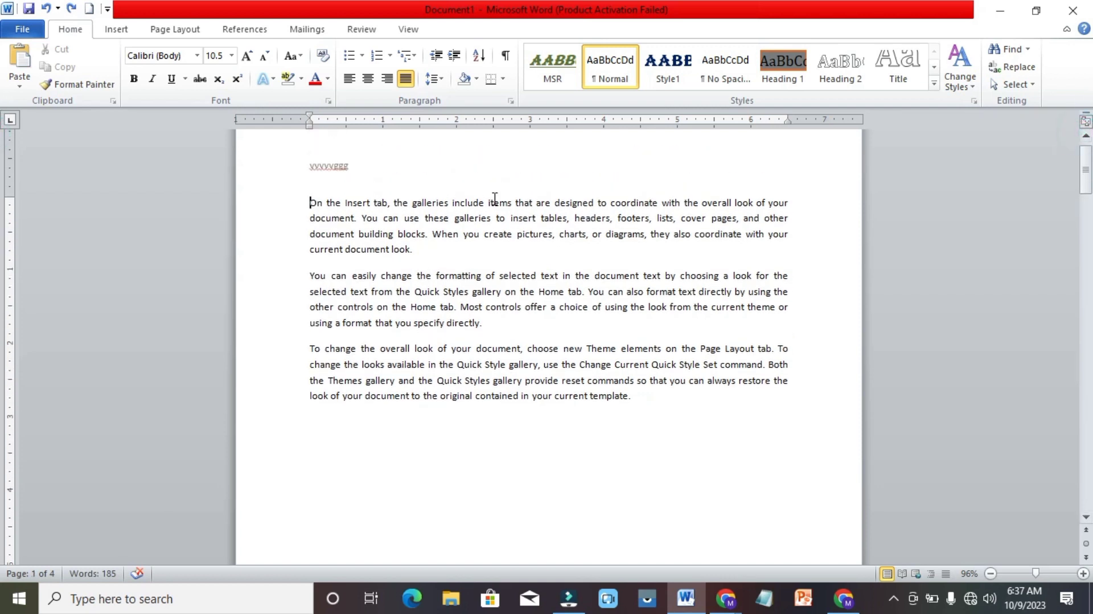
- Uncheck Different First Page and leave the Header from Top distance at 0.5"
double_click(353, 165)
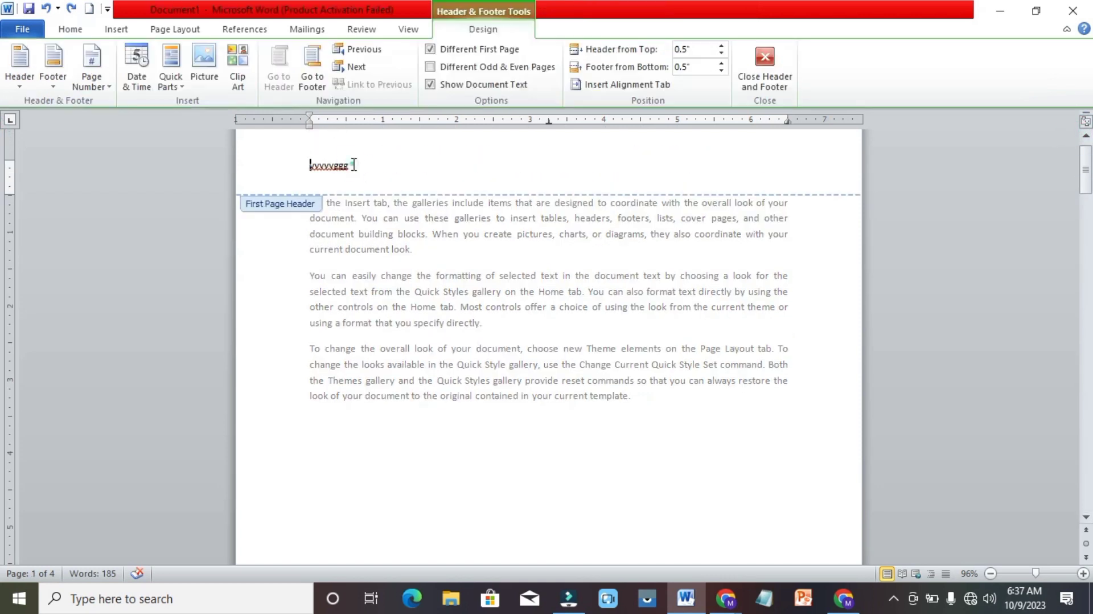
click(430, 50)
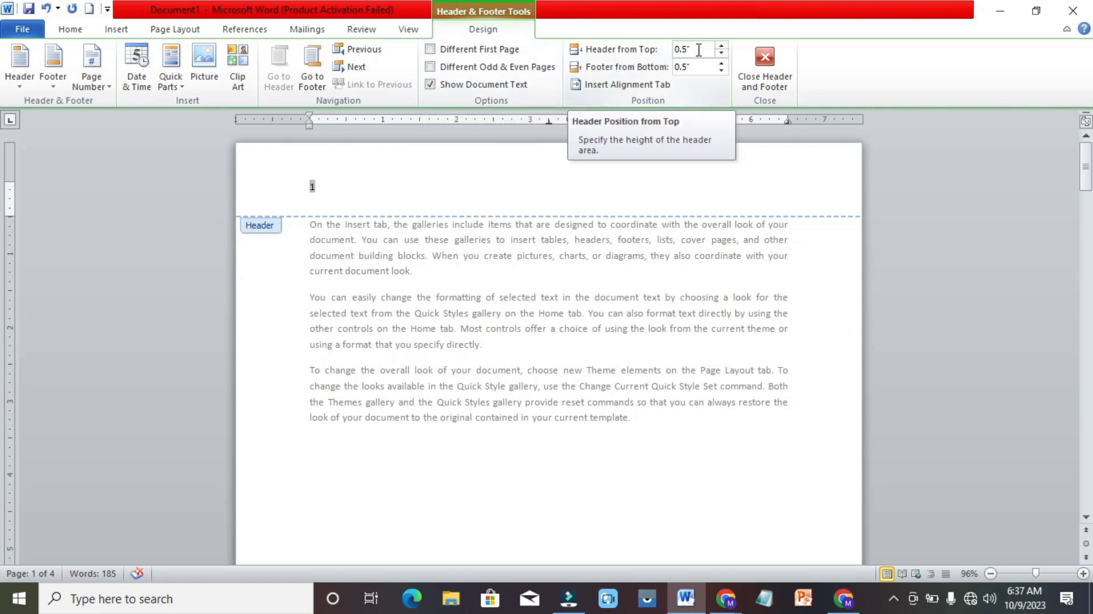
click(723, 55)
click(723, 55)
click(722, 46)
click(722, 47)
click(722, 47)
click(722, 47)
click(722, 47)
click(722, 47)
click(722, 54)
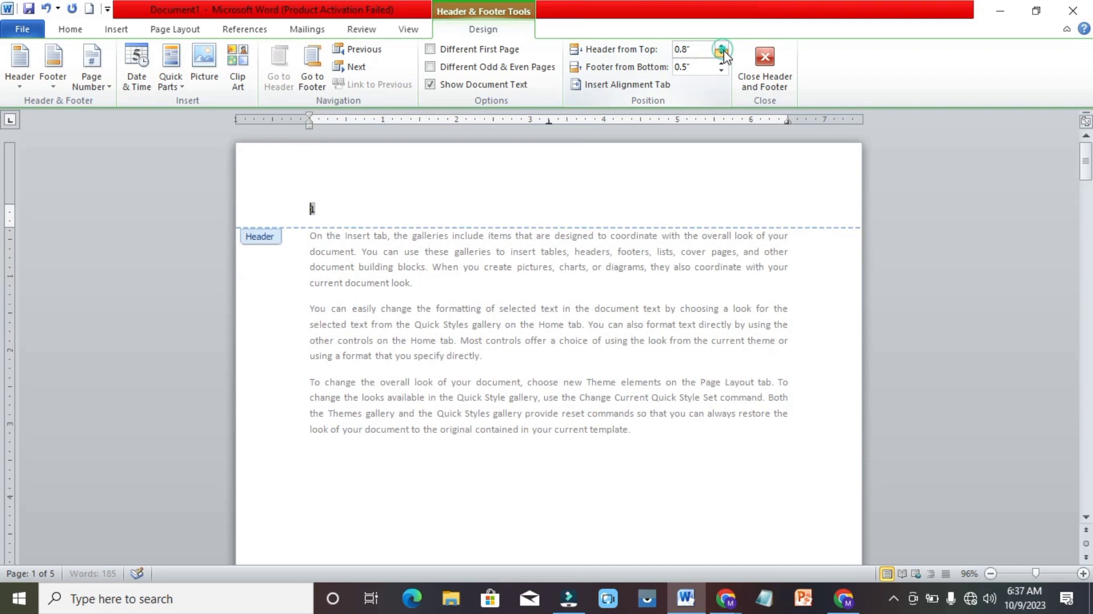
click(723, 54)
click(722, 46)
click(722, 46)
click(722, 46)
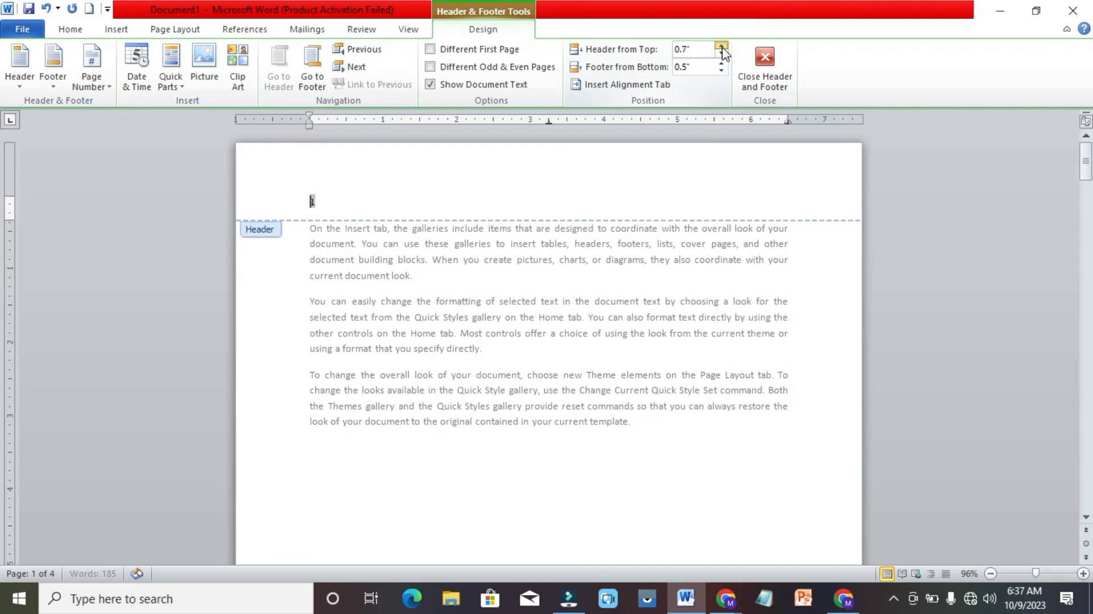
click(722, 47)
click(722, 47)
click(722, 46)
click(722, 46)
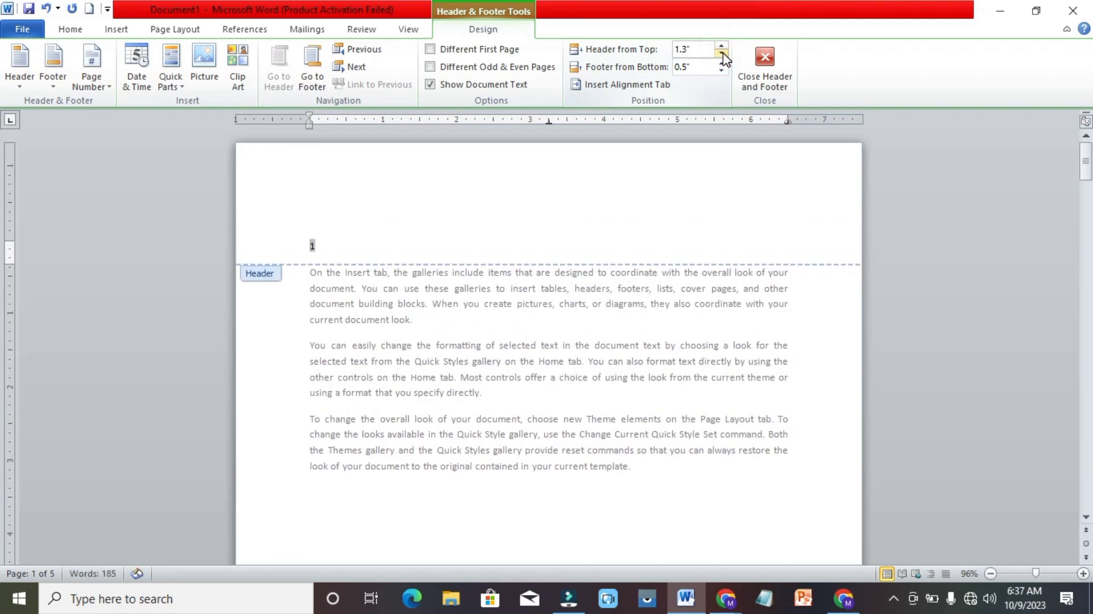
click(722, 54)
click(722, 54)
click(723, 54)
click(723, 54)
click(722, 48)
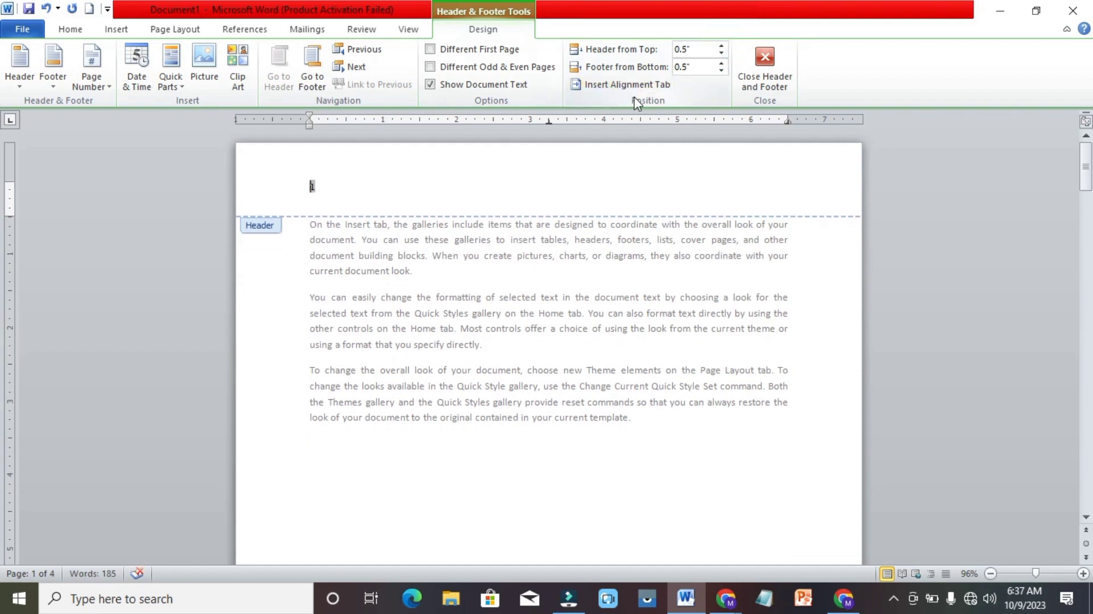
- Center the header page number 1 with a Center alignment tab relative to the indent, then close the header
click(651, 86)
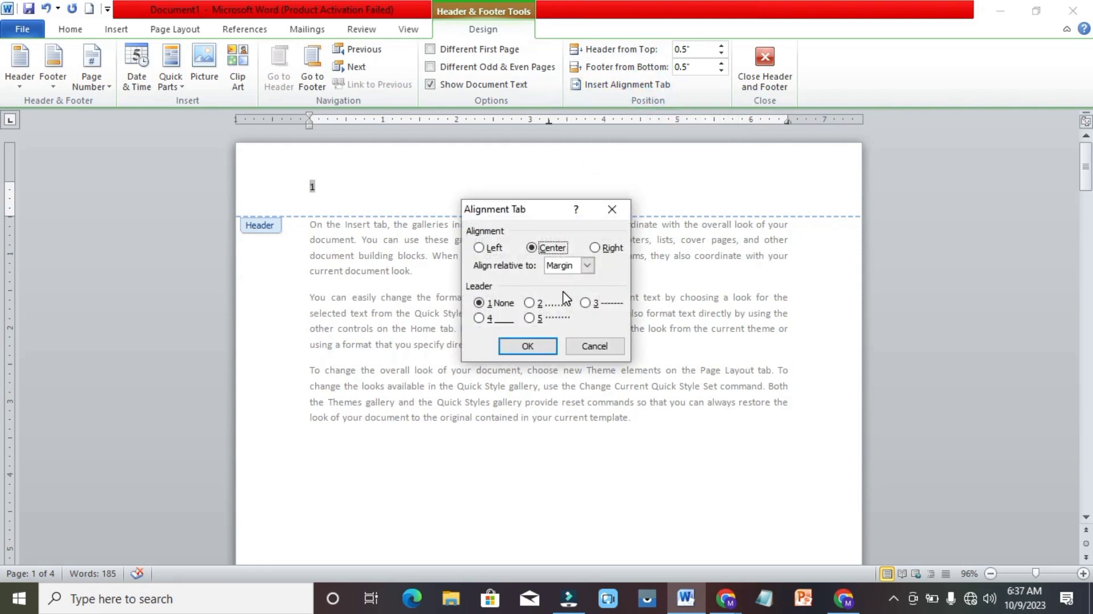
click(587, 270)
click(527, 347)
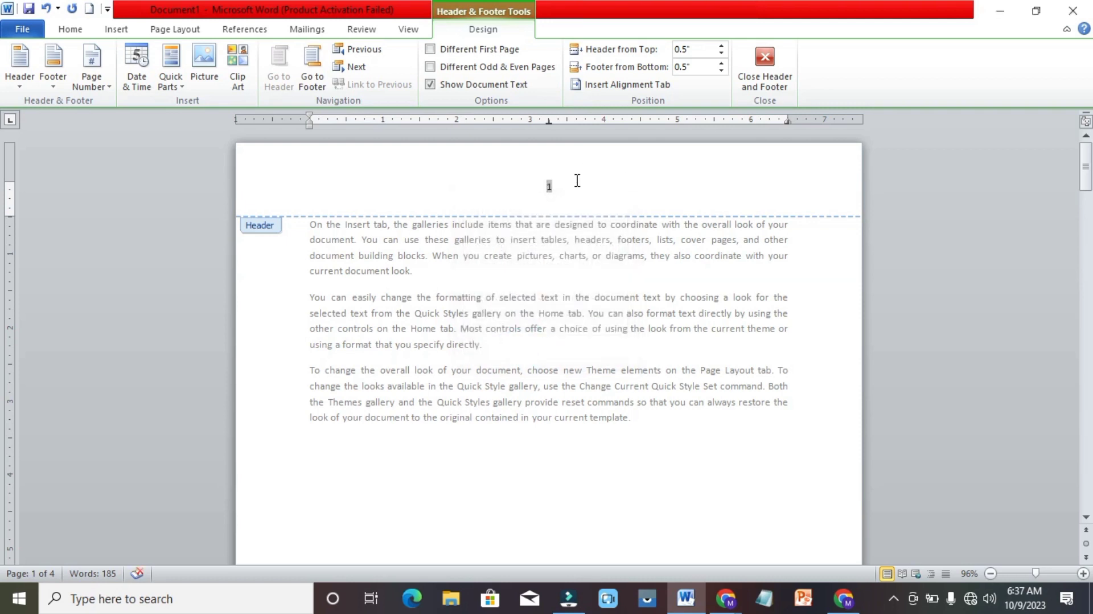
click(770, 86)
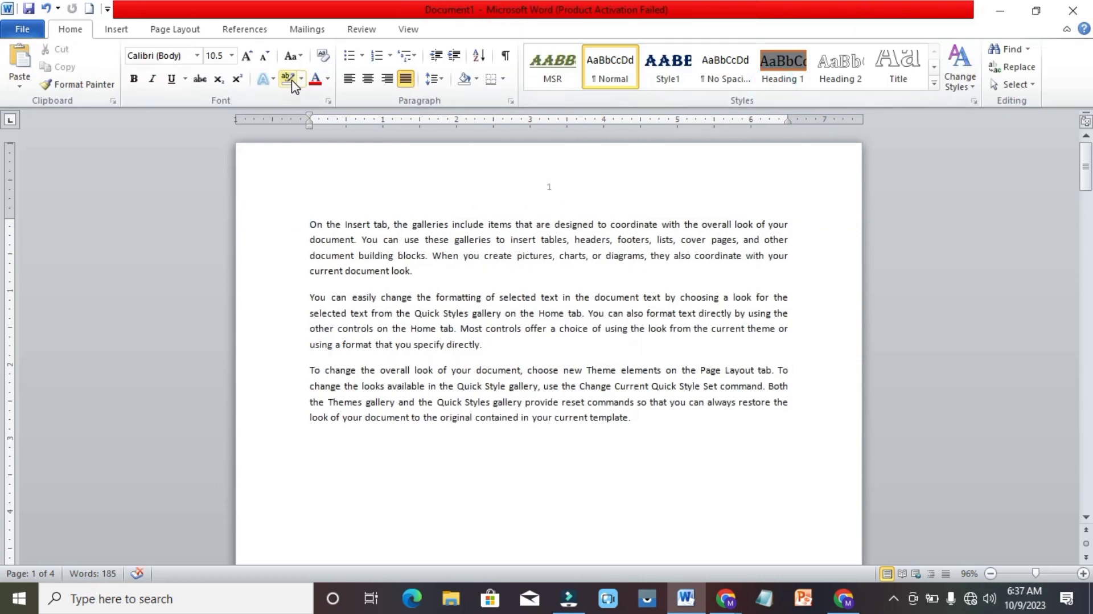
click(117, 29)
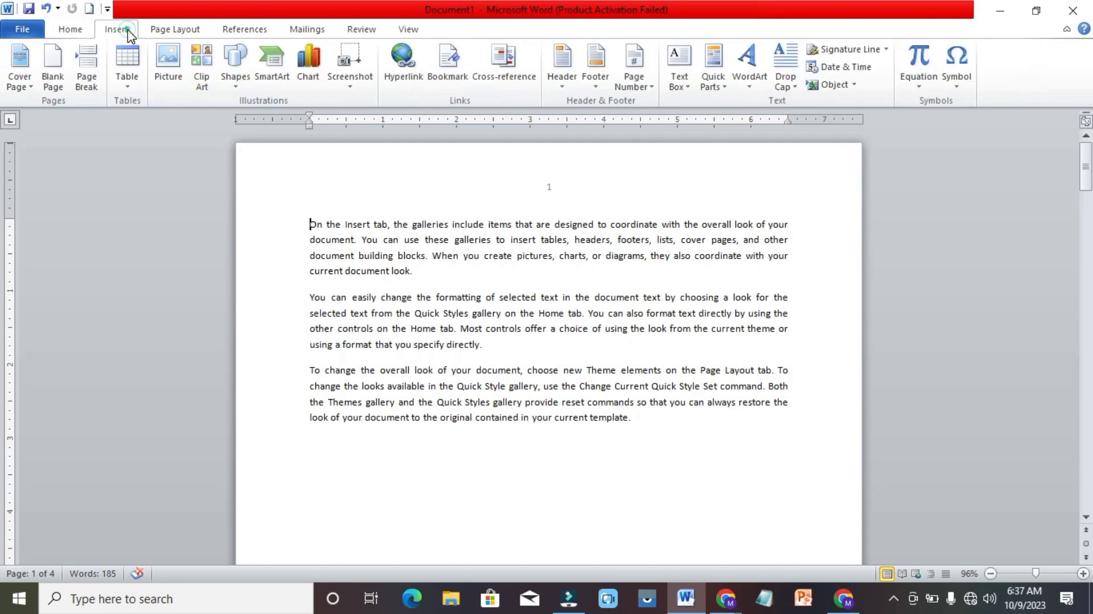